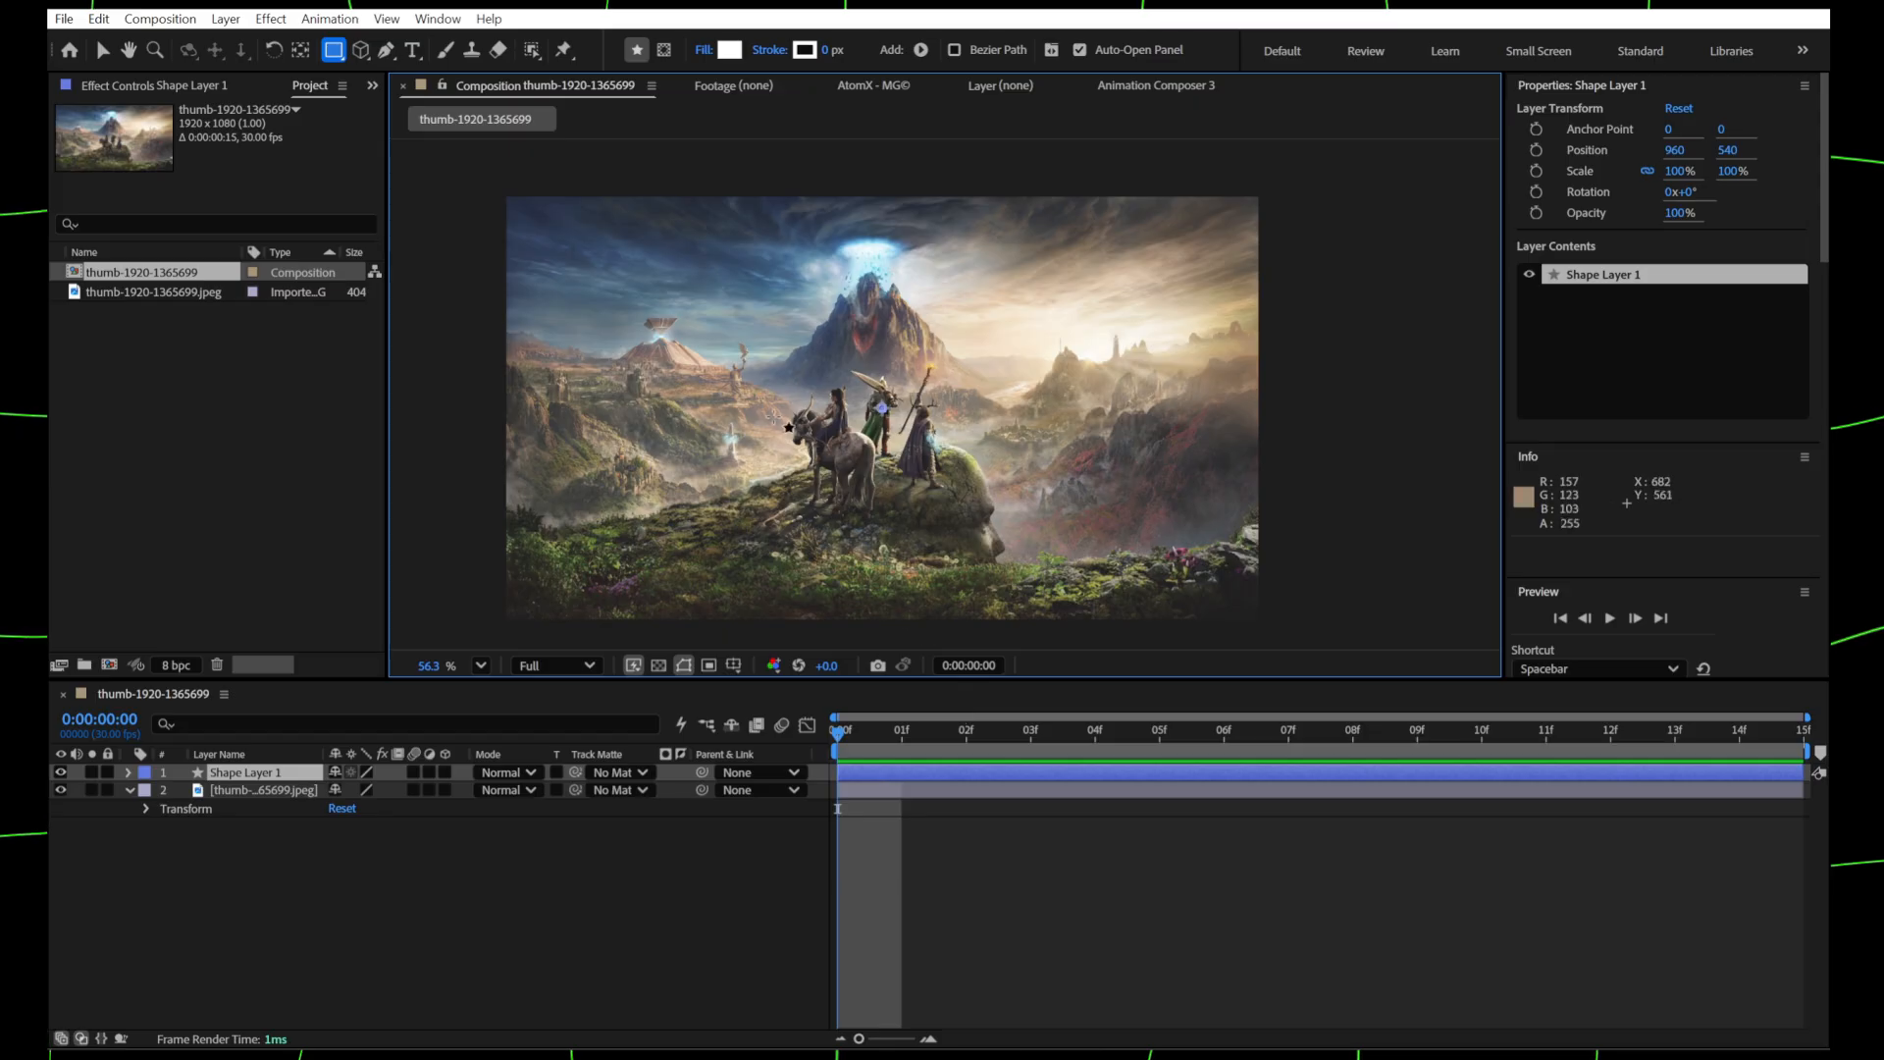
- Draw a white rectangle about 788 by 242 px across the middle of the composition on Shape Layer 1
mouse_move(727, 342)
mouse_down()
mouse_move(789, 406)
mouse_move(887, 453)
mouse_move(1035, 436)
mouse_up()
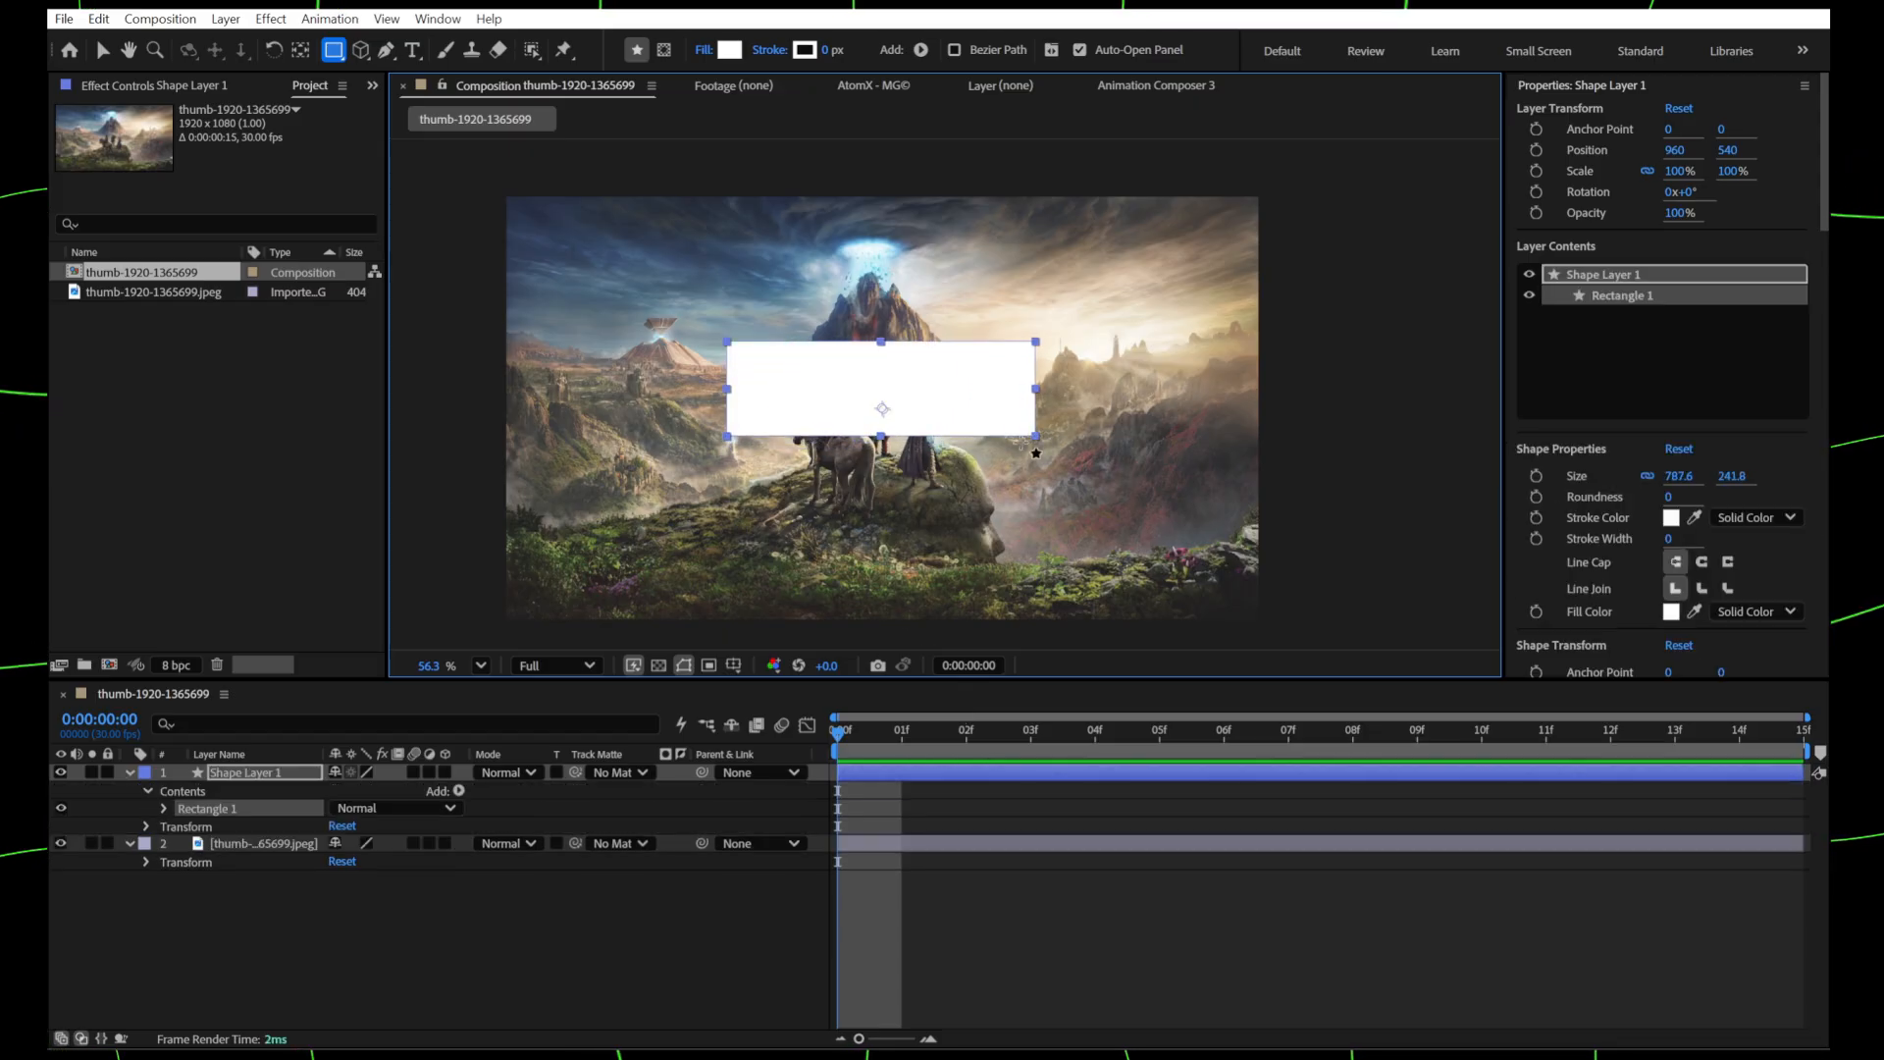
key(y)
key(v)
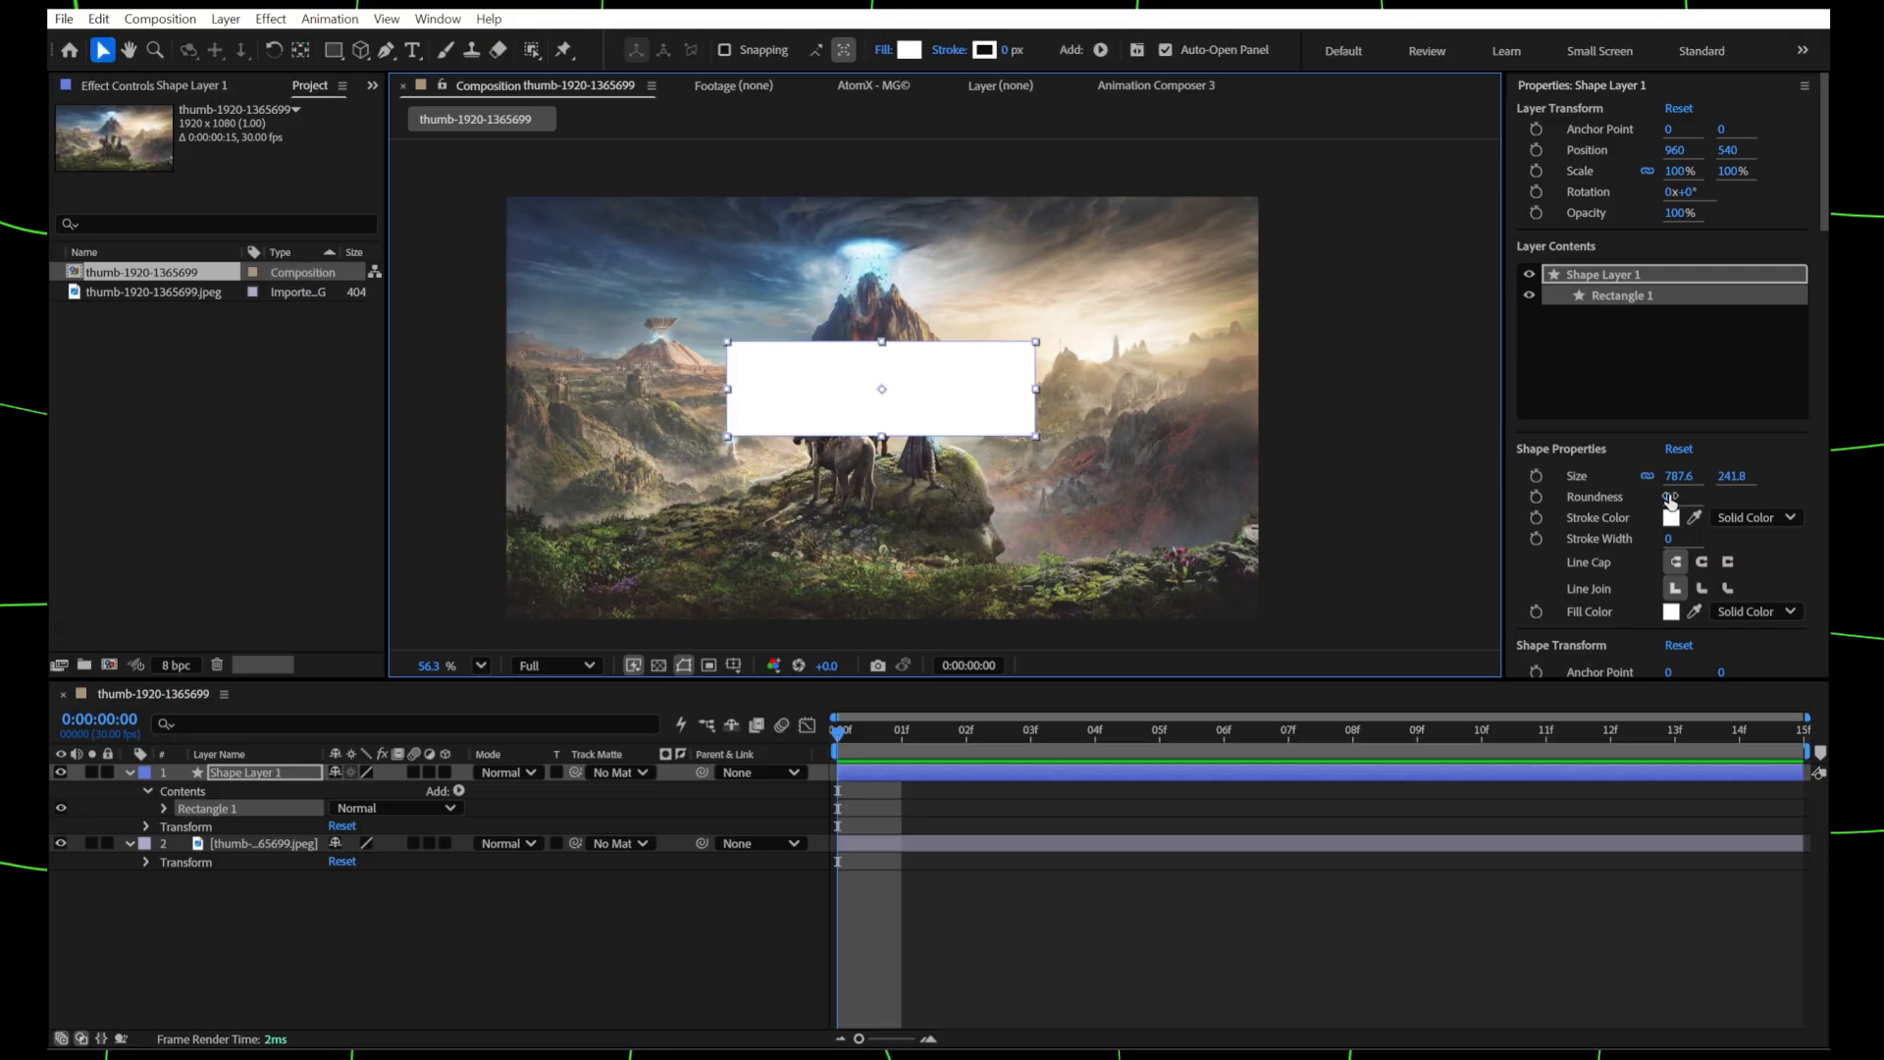
- Round the rectangle's corners into a pill shape with a roundness of 208
drag(1669, 499, 1803, 493)
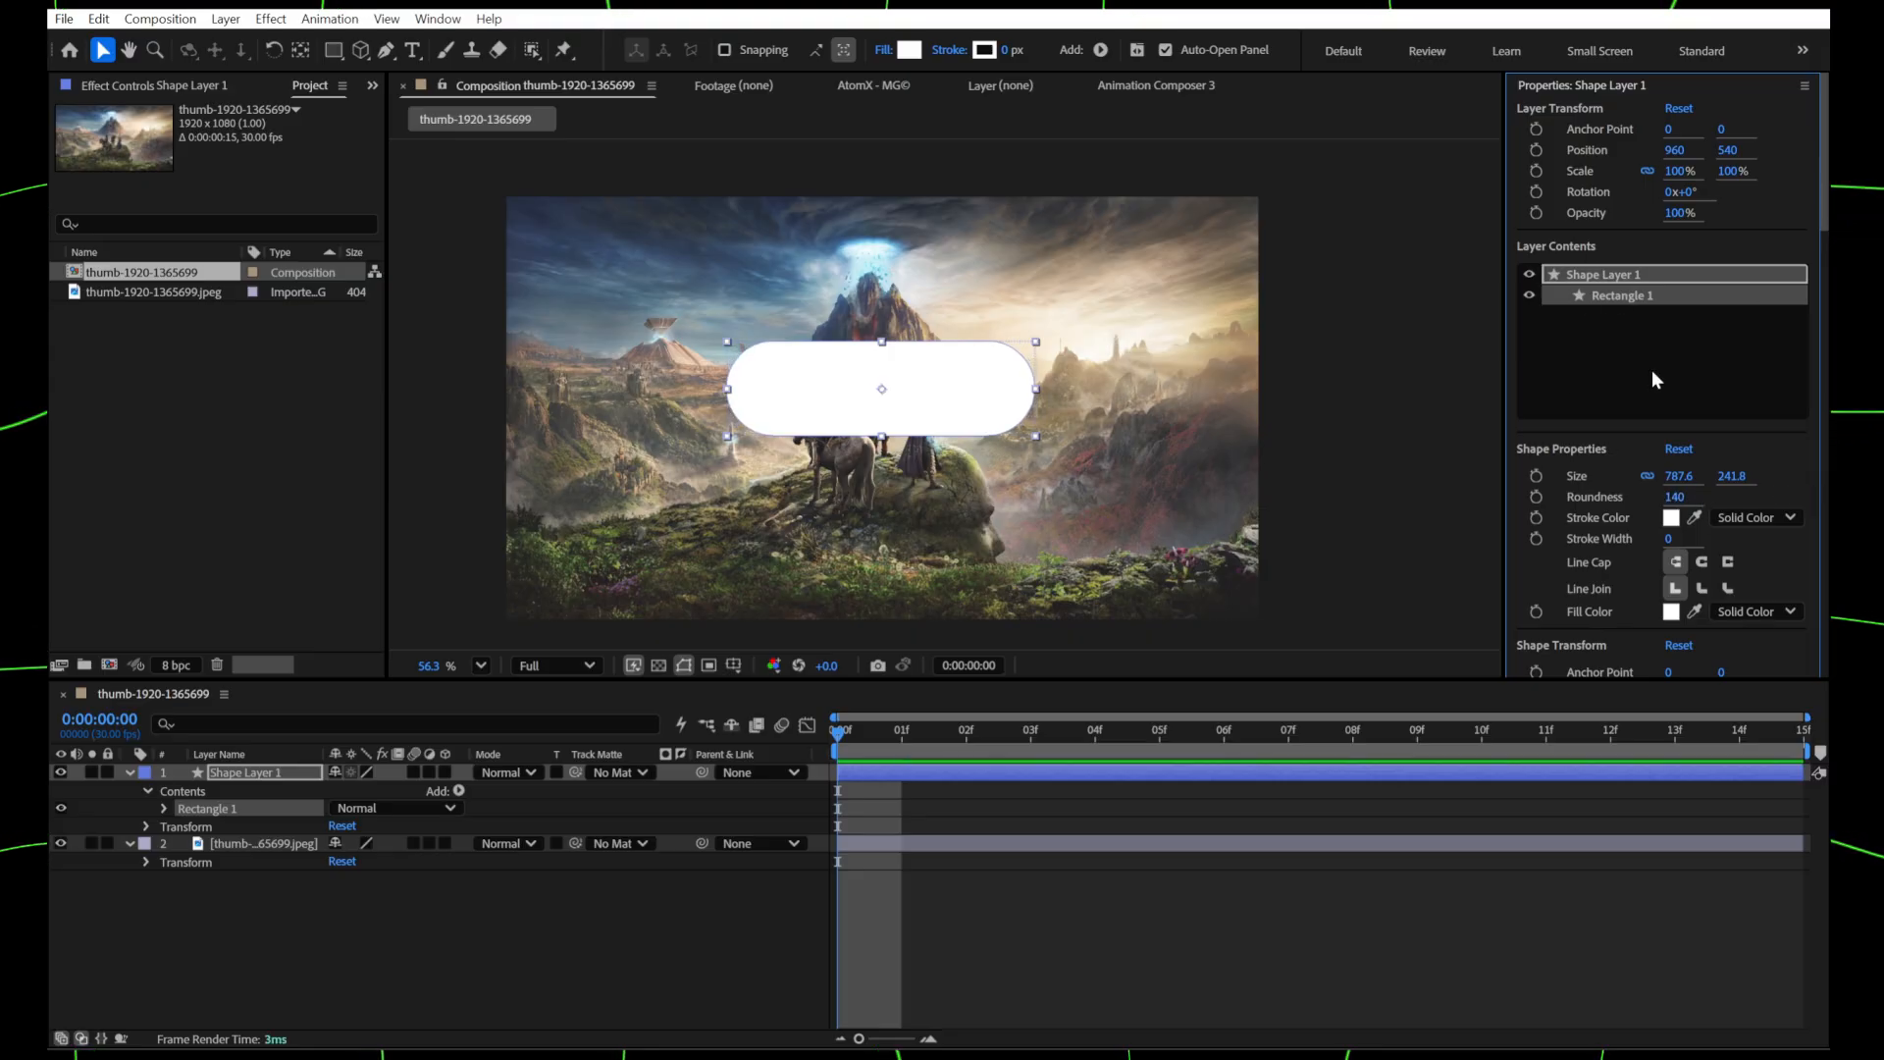
click(148, 791)
click(147, 791)
click(163, 806)
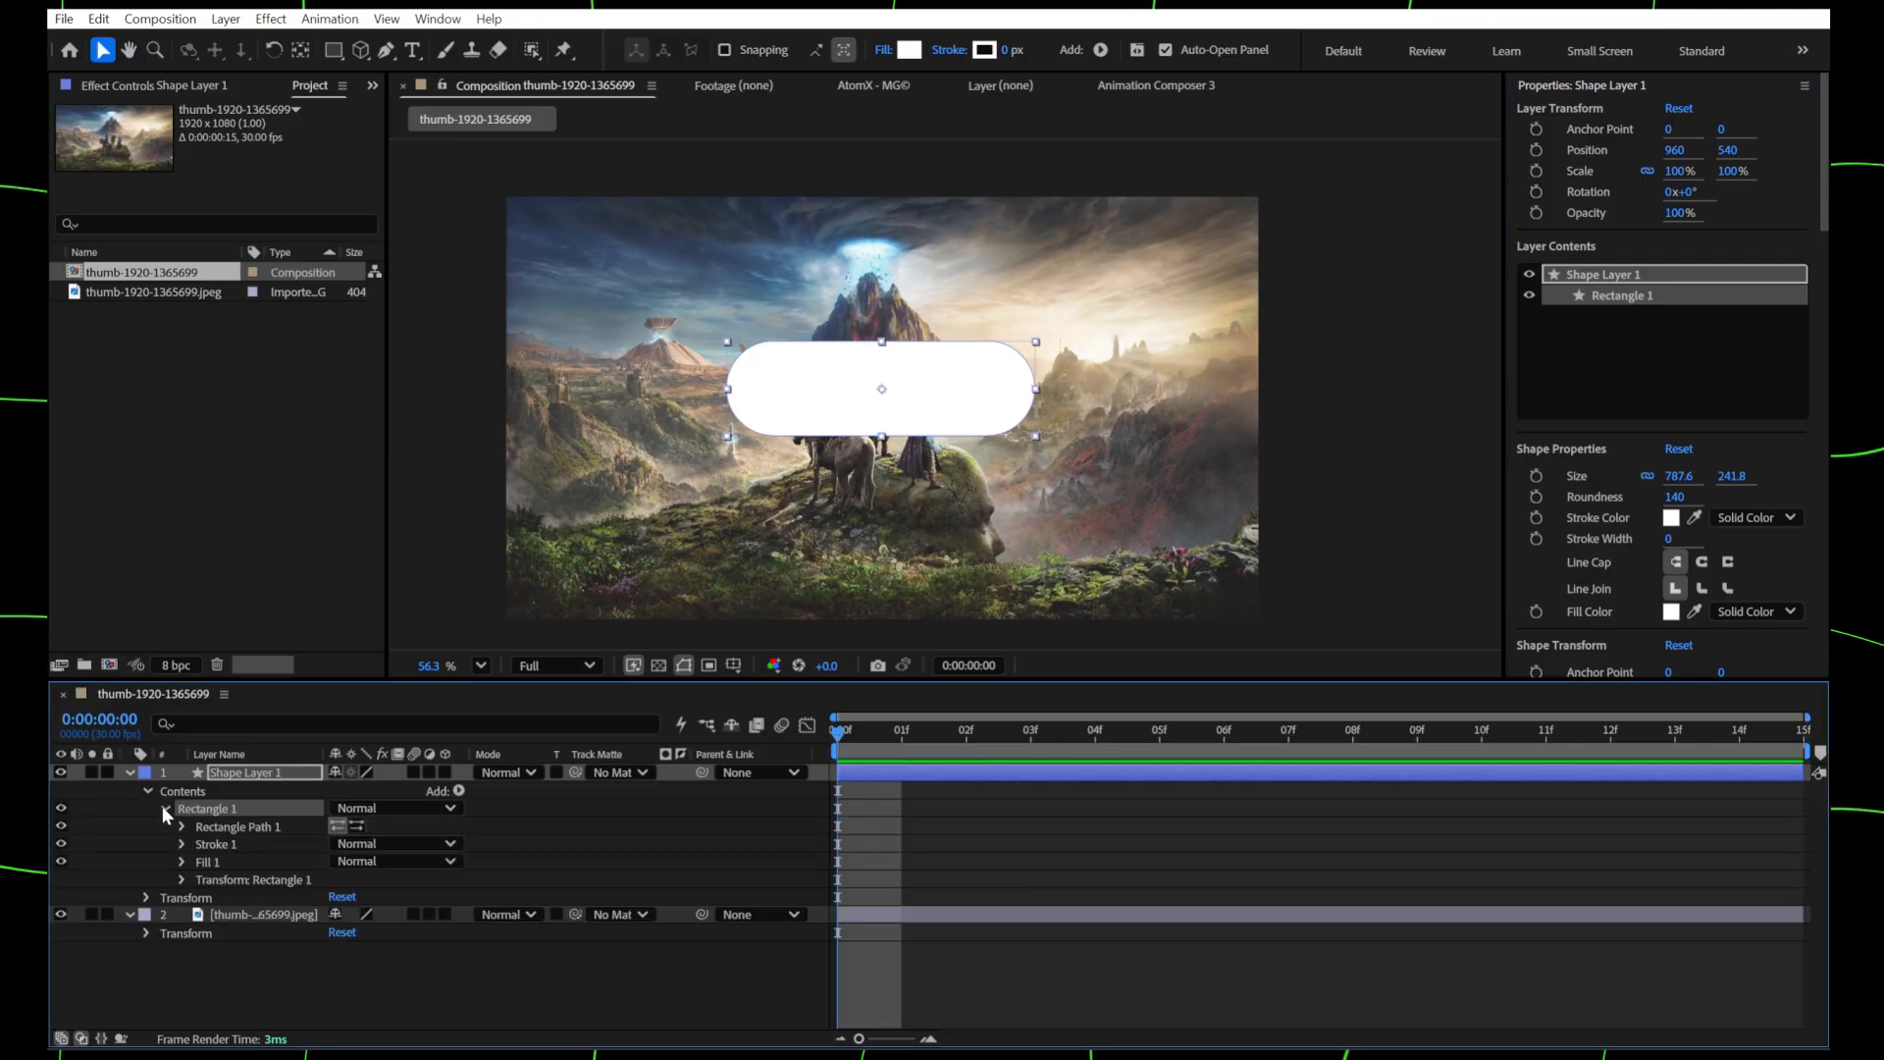
click(181, 826)
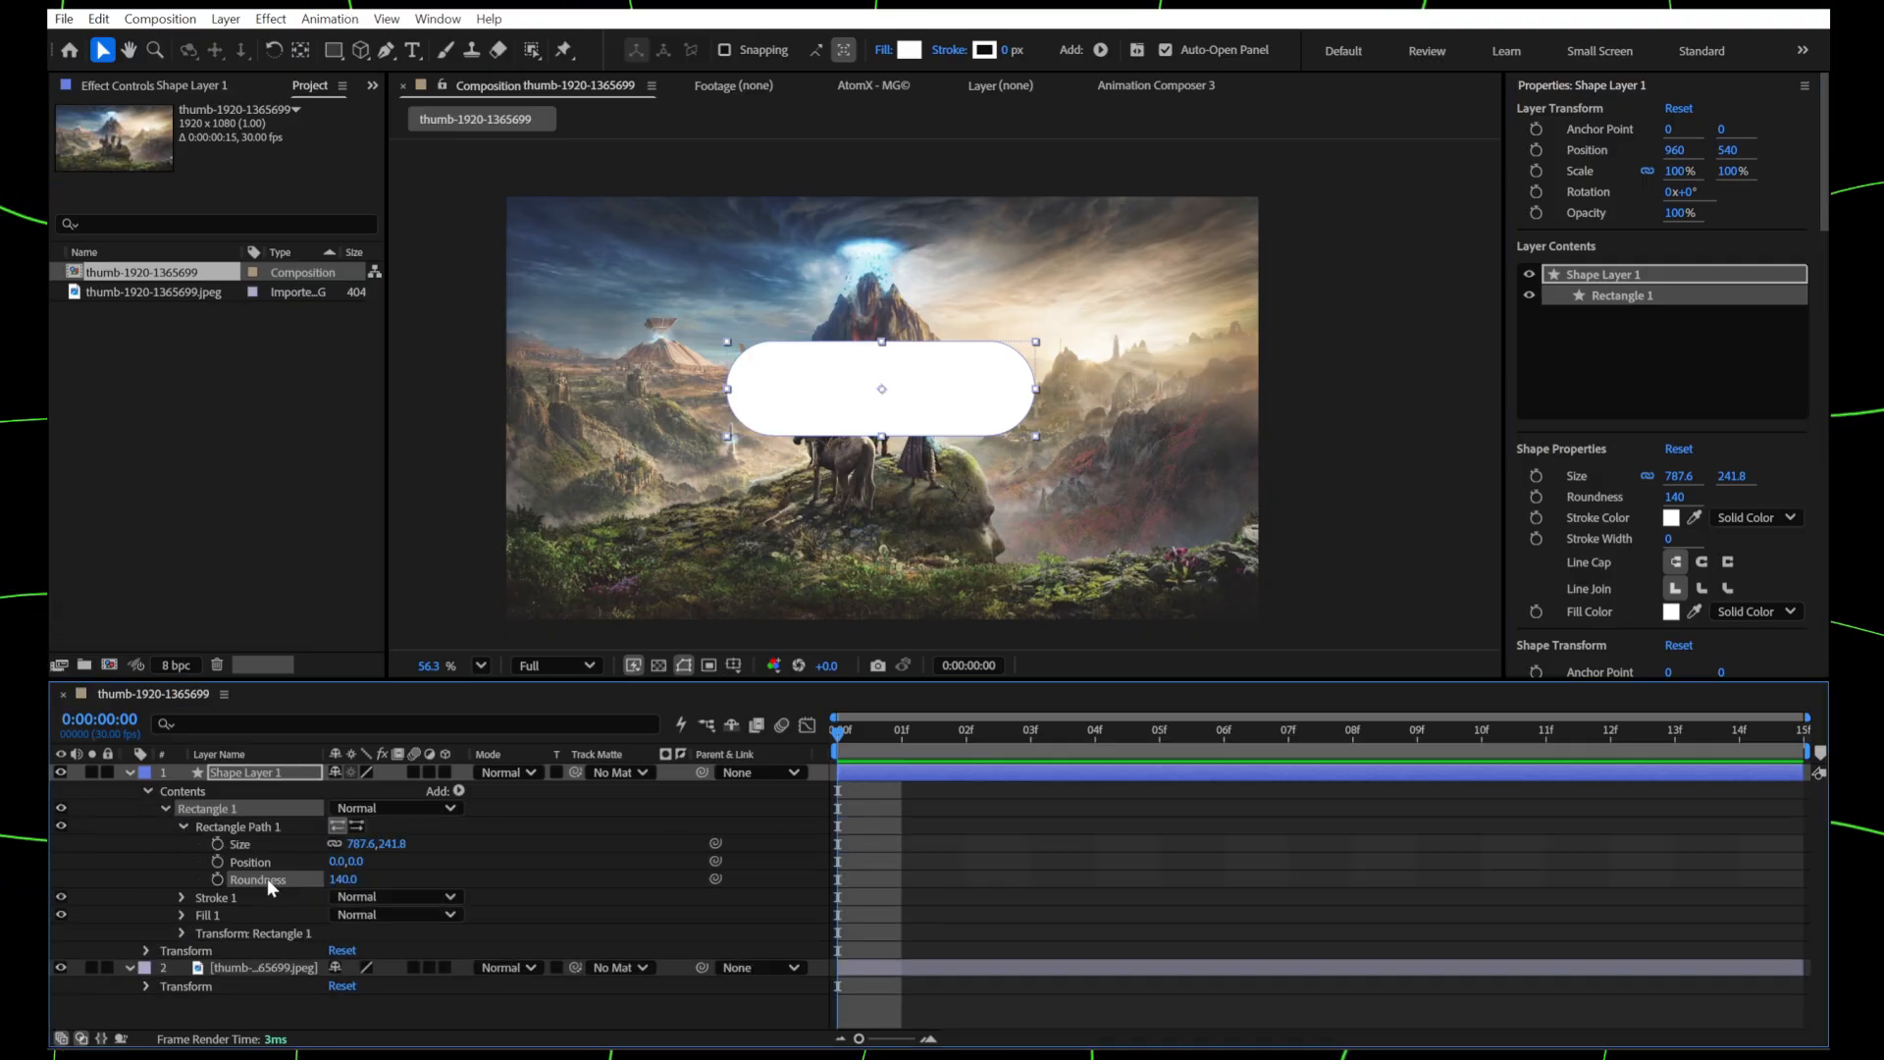
drag(339, 879, 402, 879)
click(299, 724)
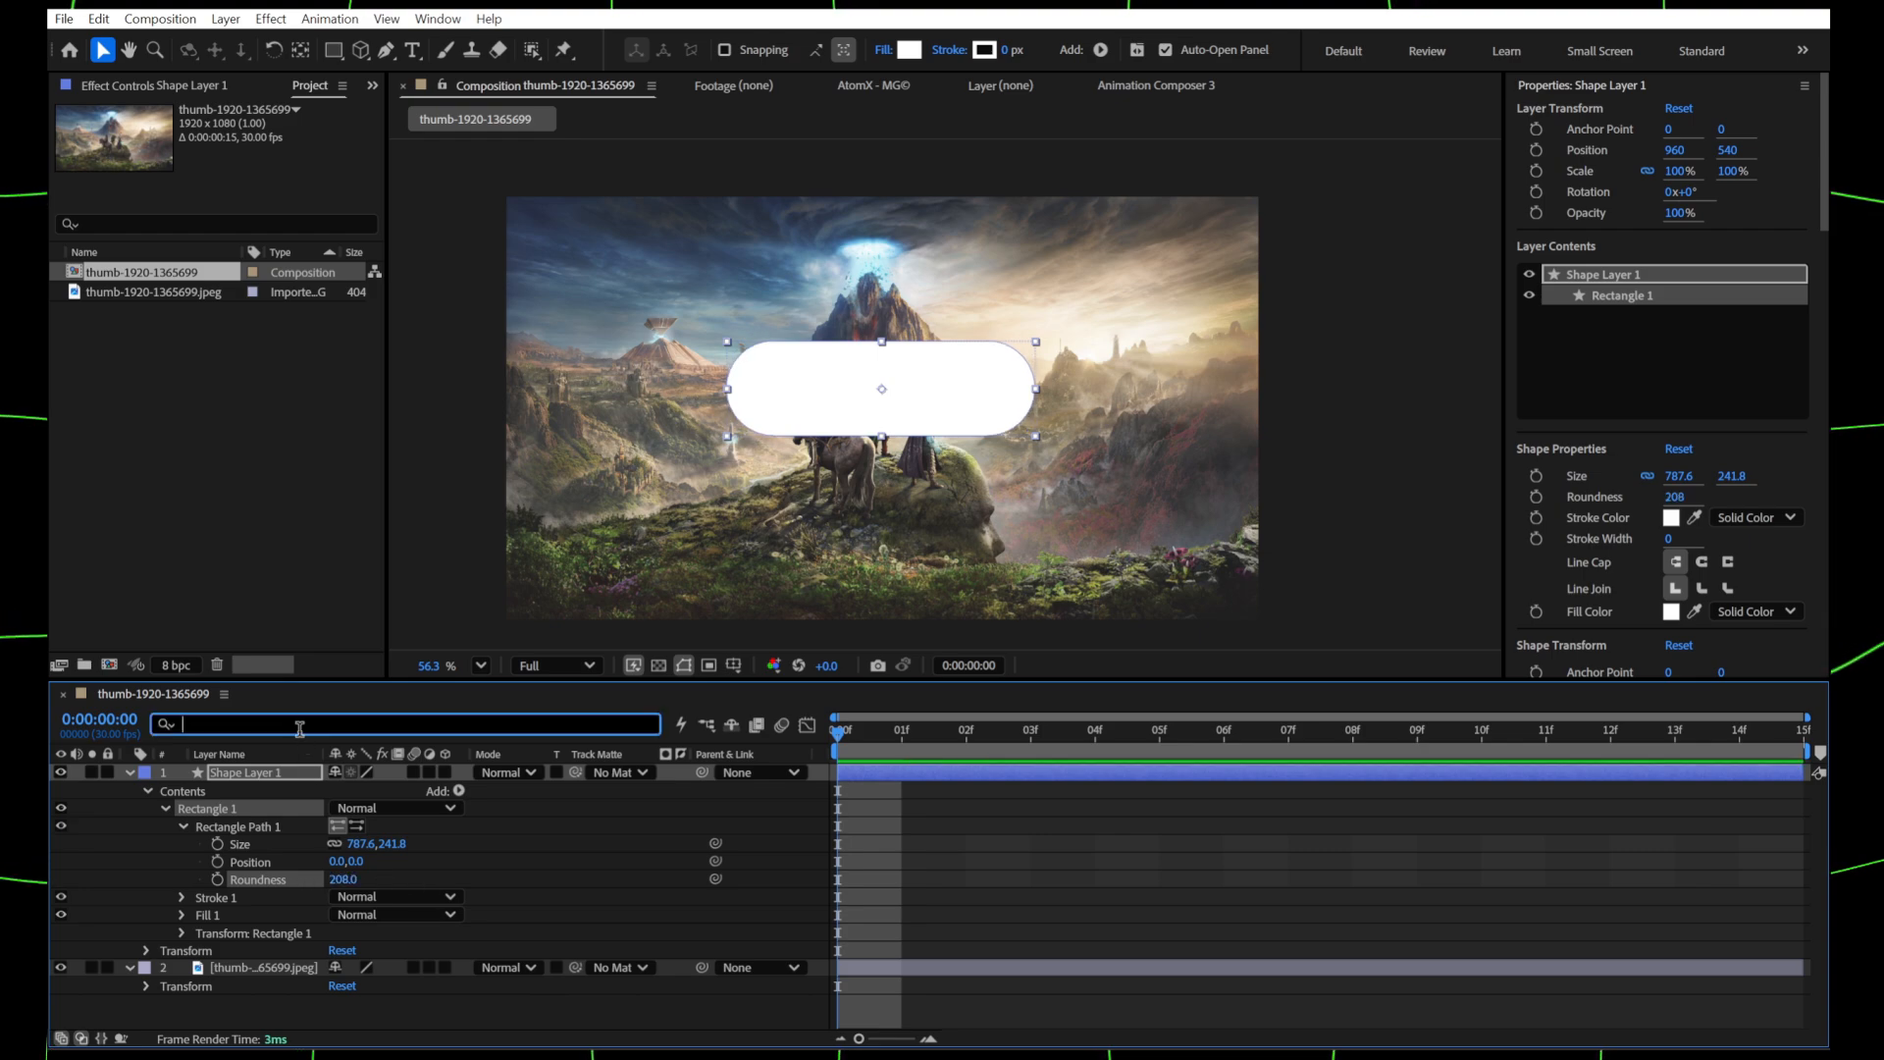
key(BackSpace)
click(284, 815)
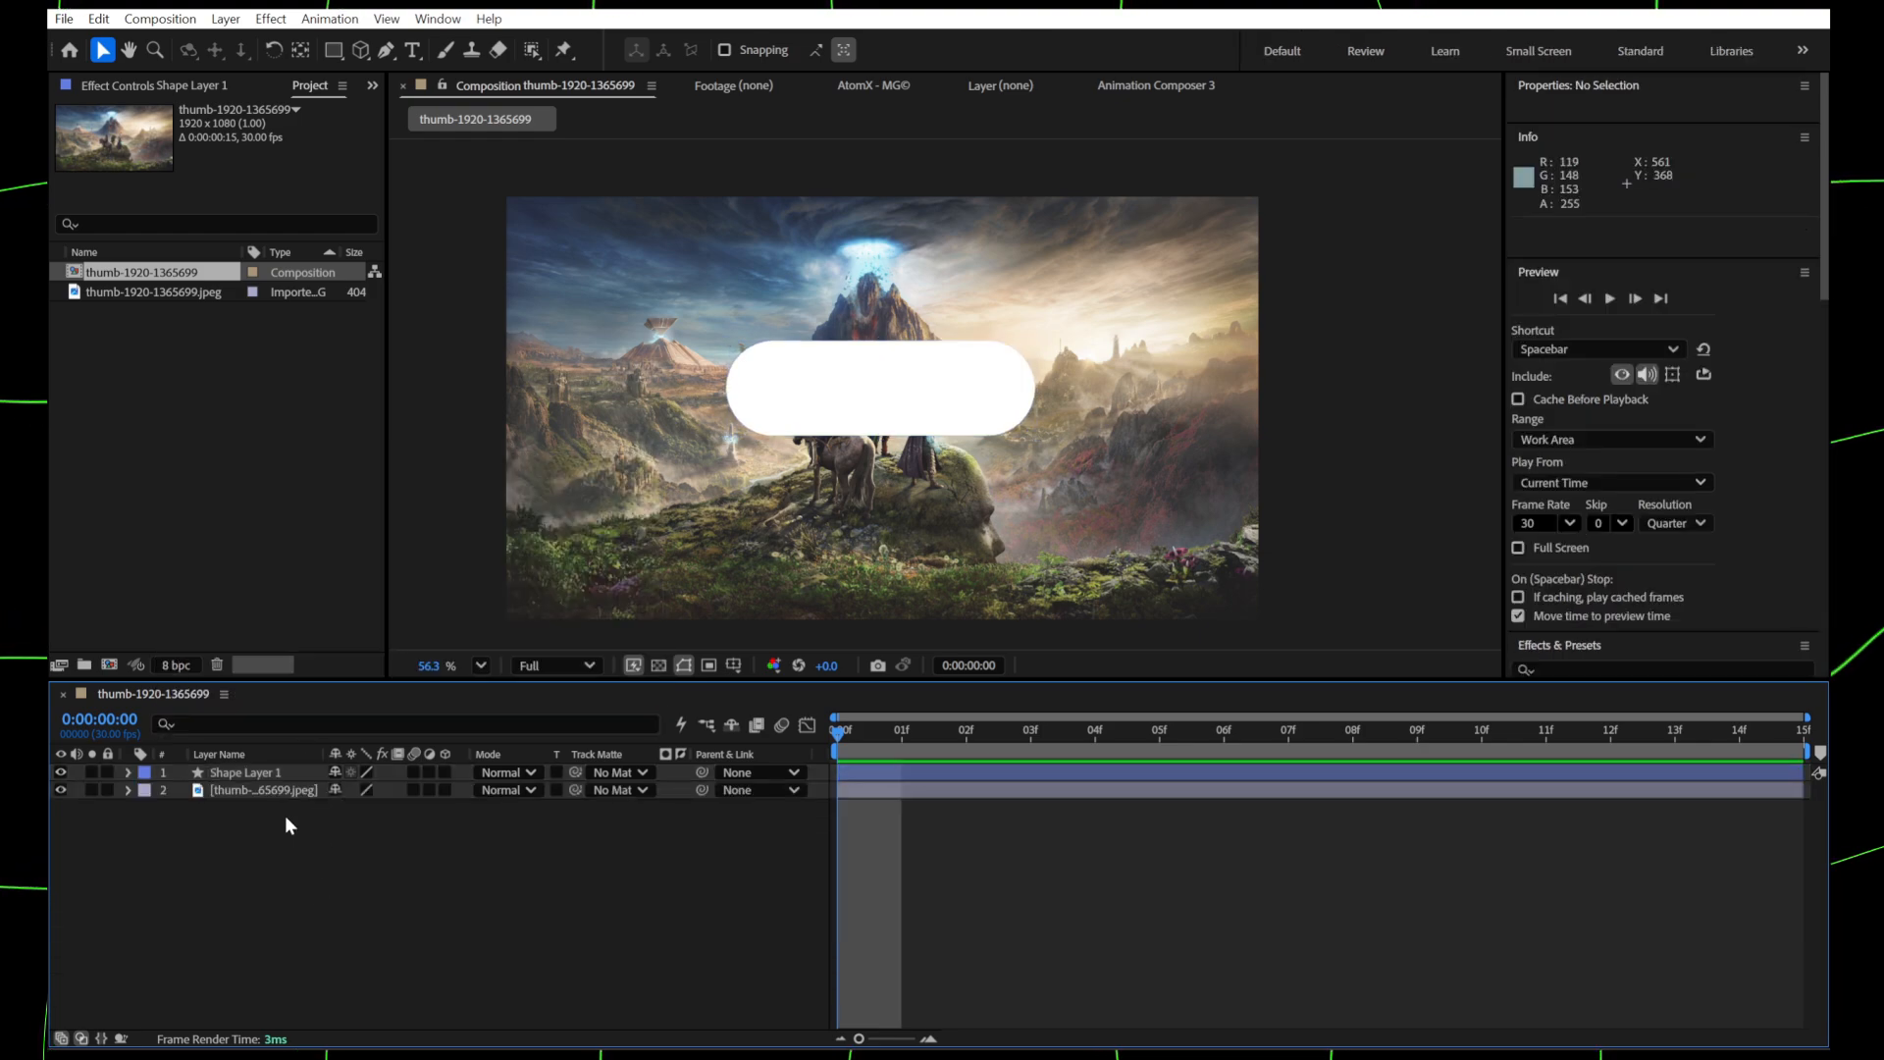
- Apply Fast Box Blur to Shape Layer 1 with a blur radius of 15
click(274, 772)
key(ctrl+space)
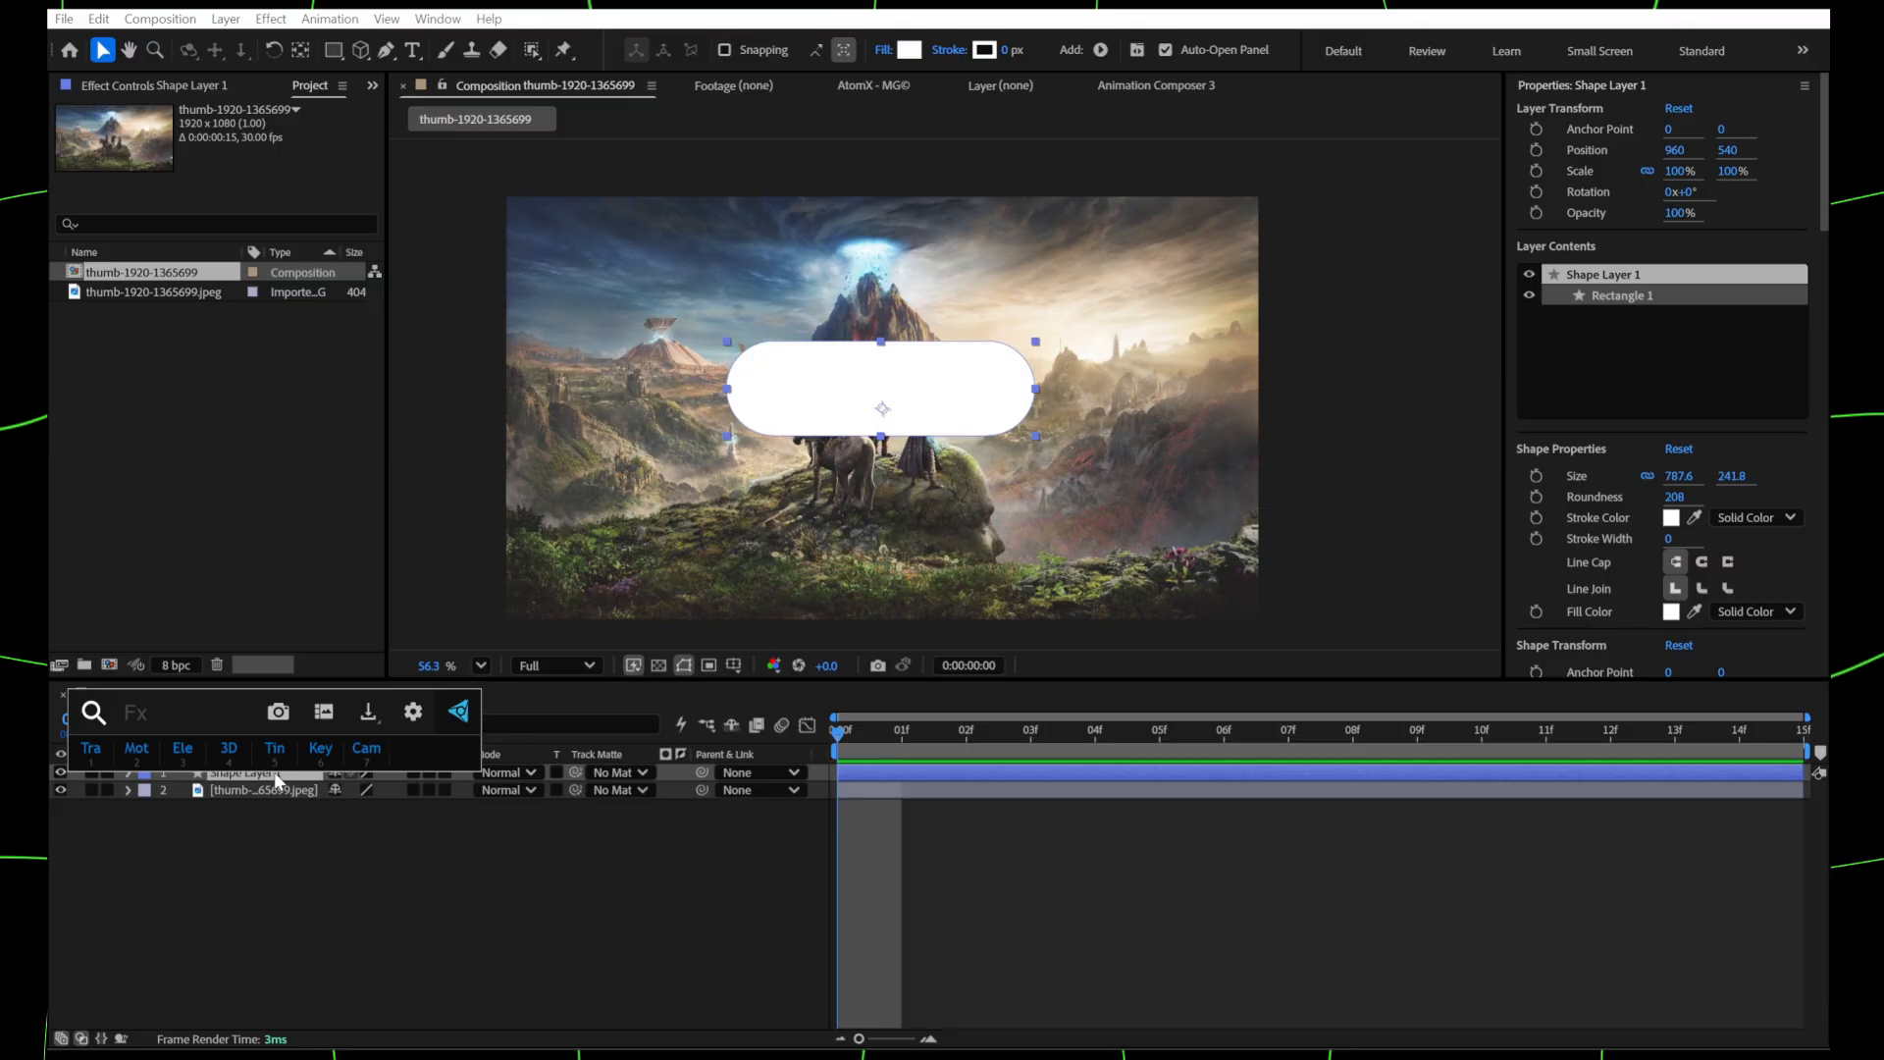
text(fas)
key(Return)
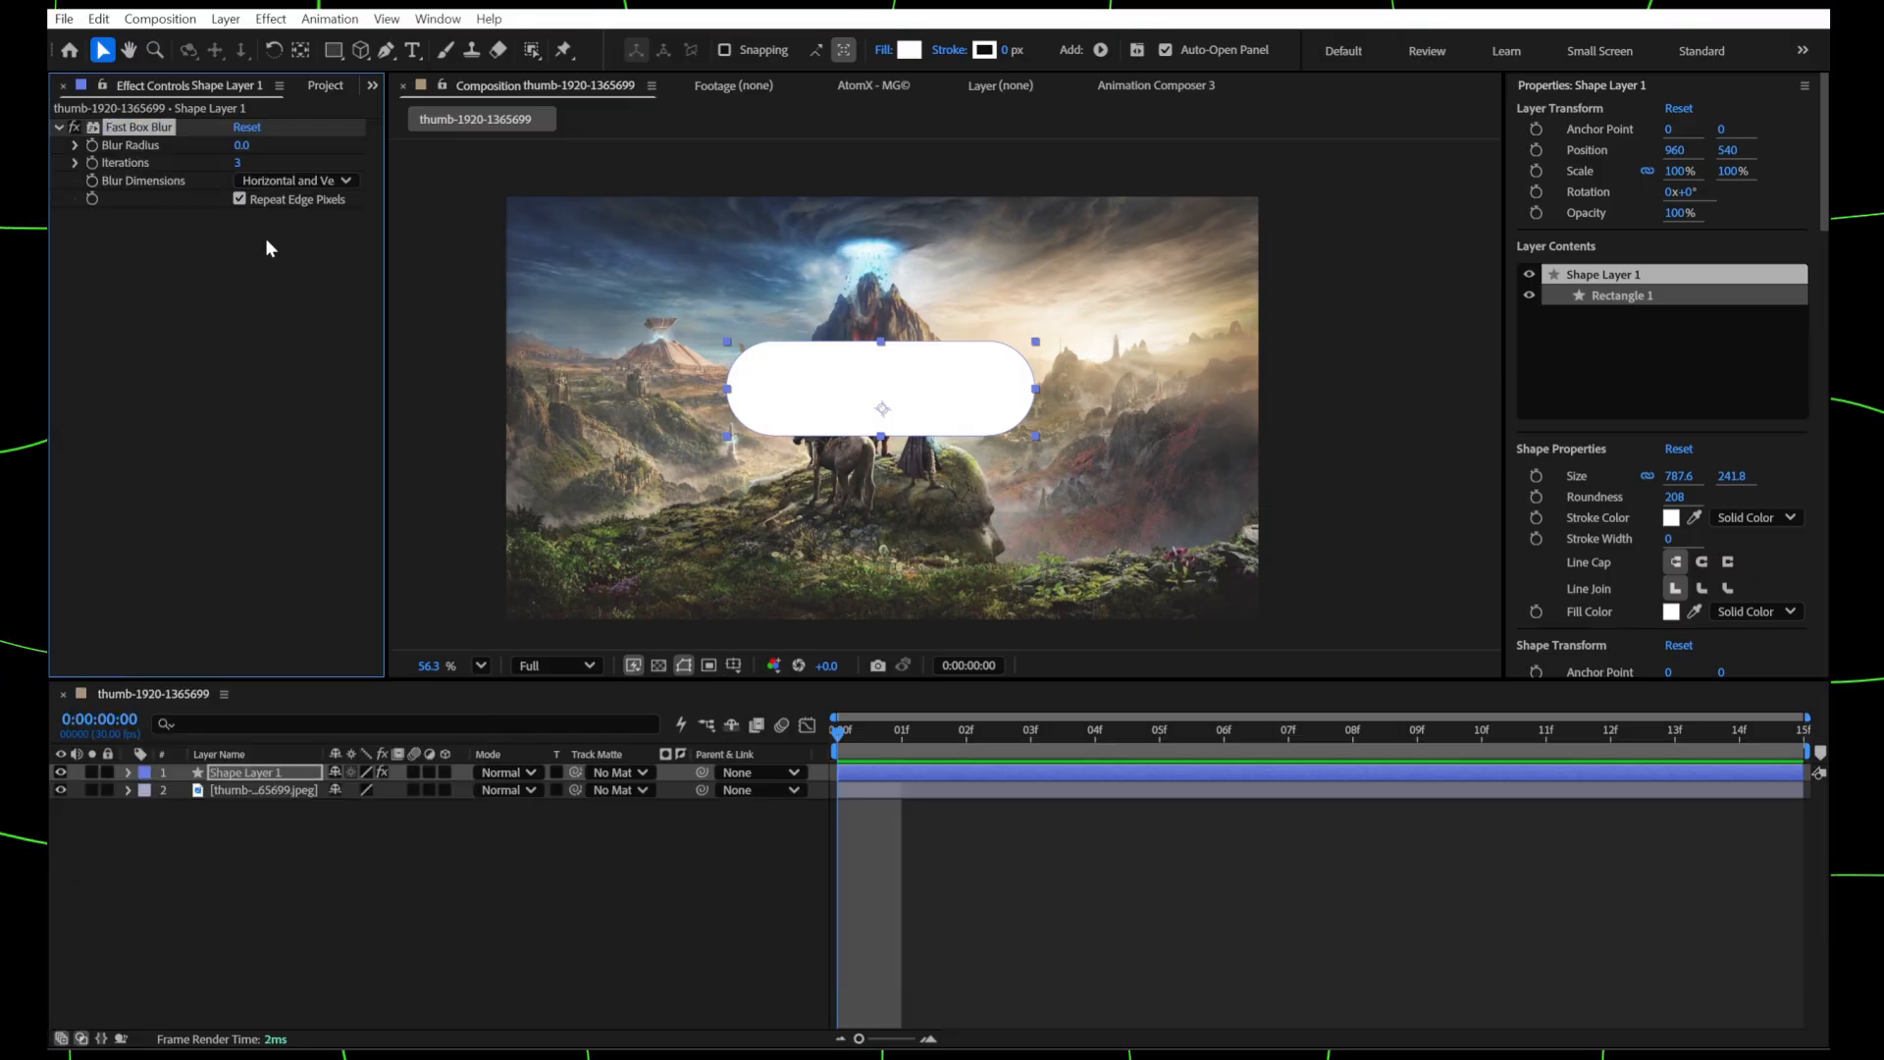
click(244, 144)
text(15)
key(Return)
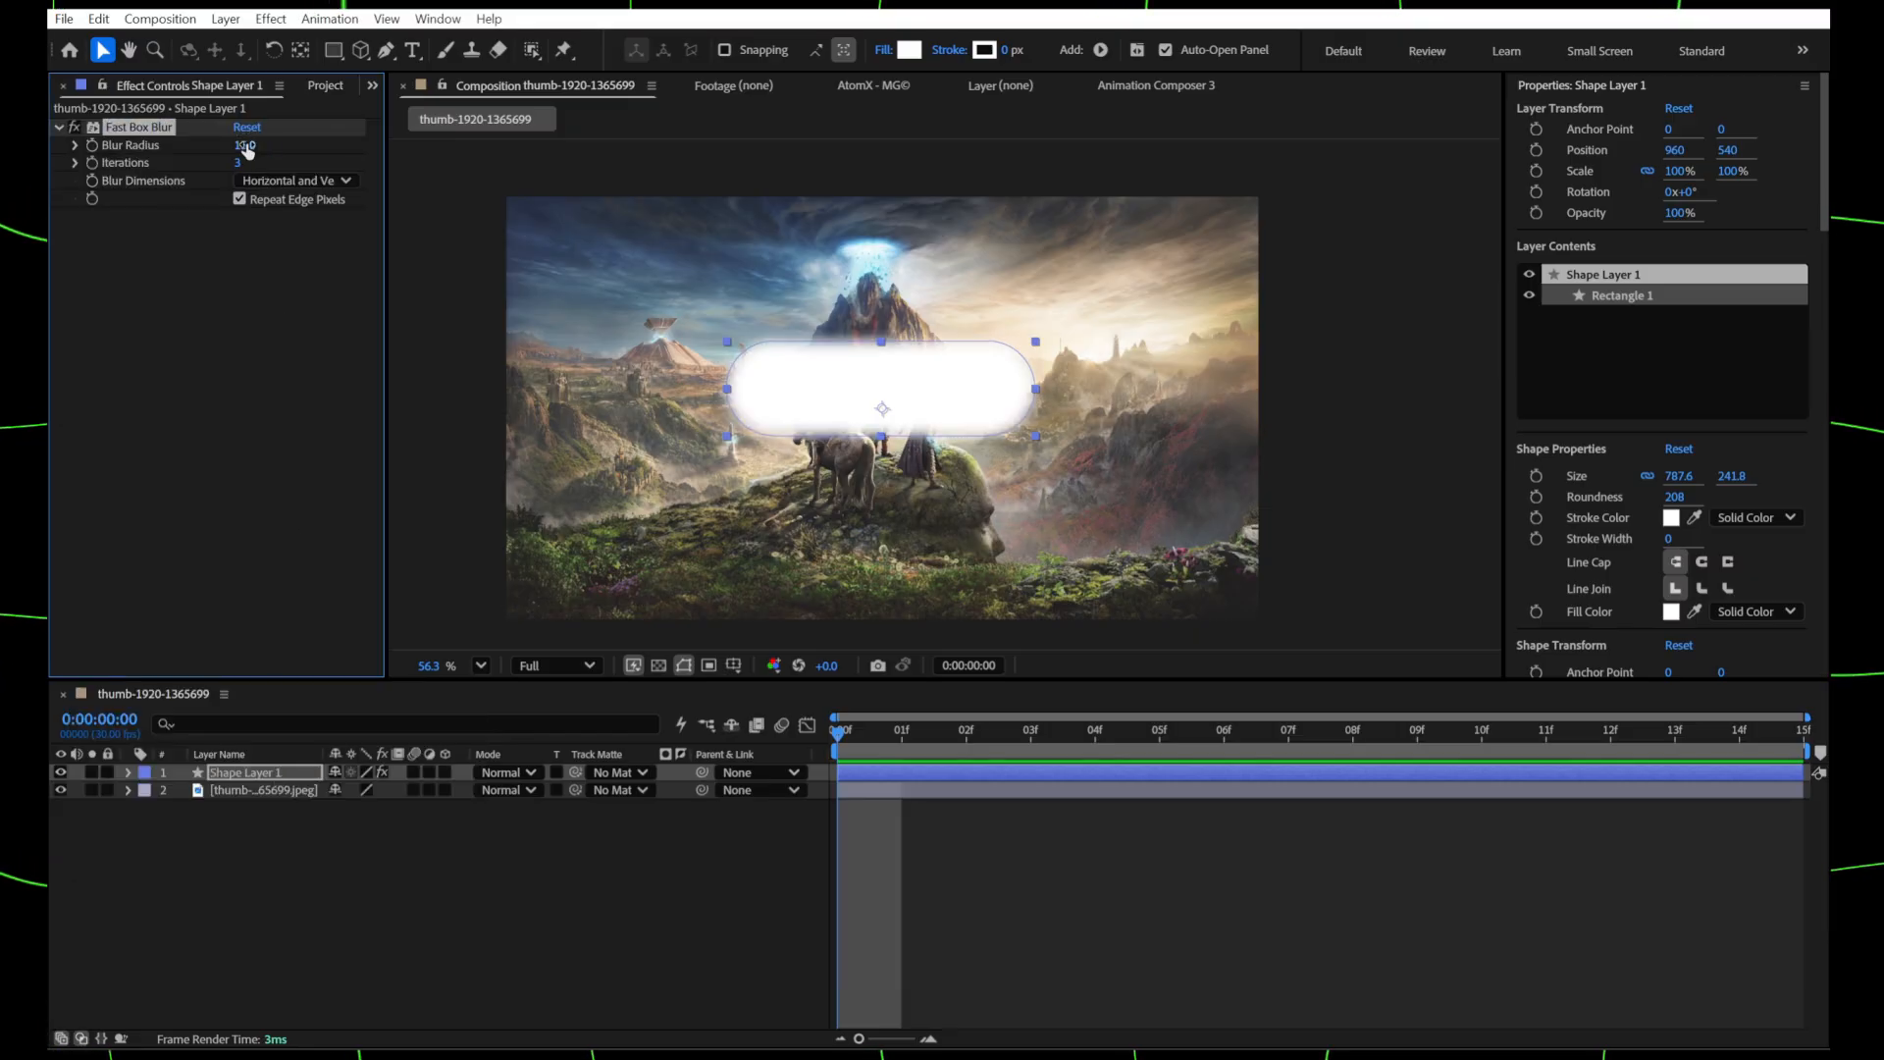
- Add the Transform effect to Shape Layer 1 and set its scale to 120
key(ctrl+space)
text(tr)
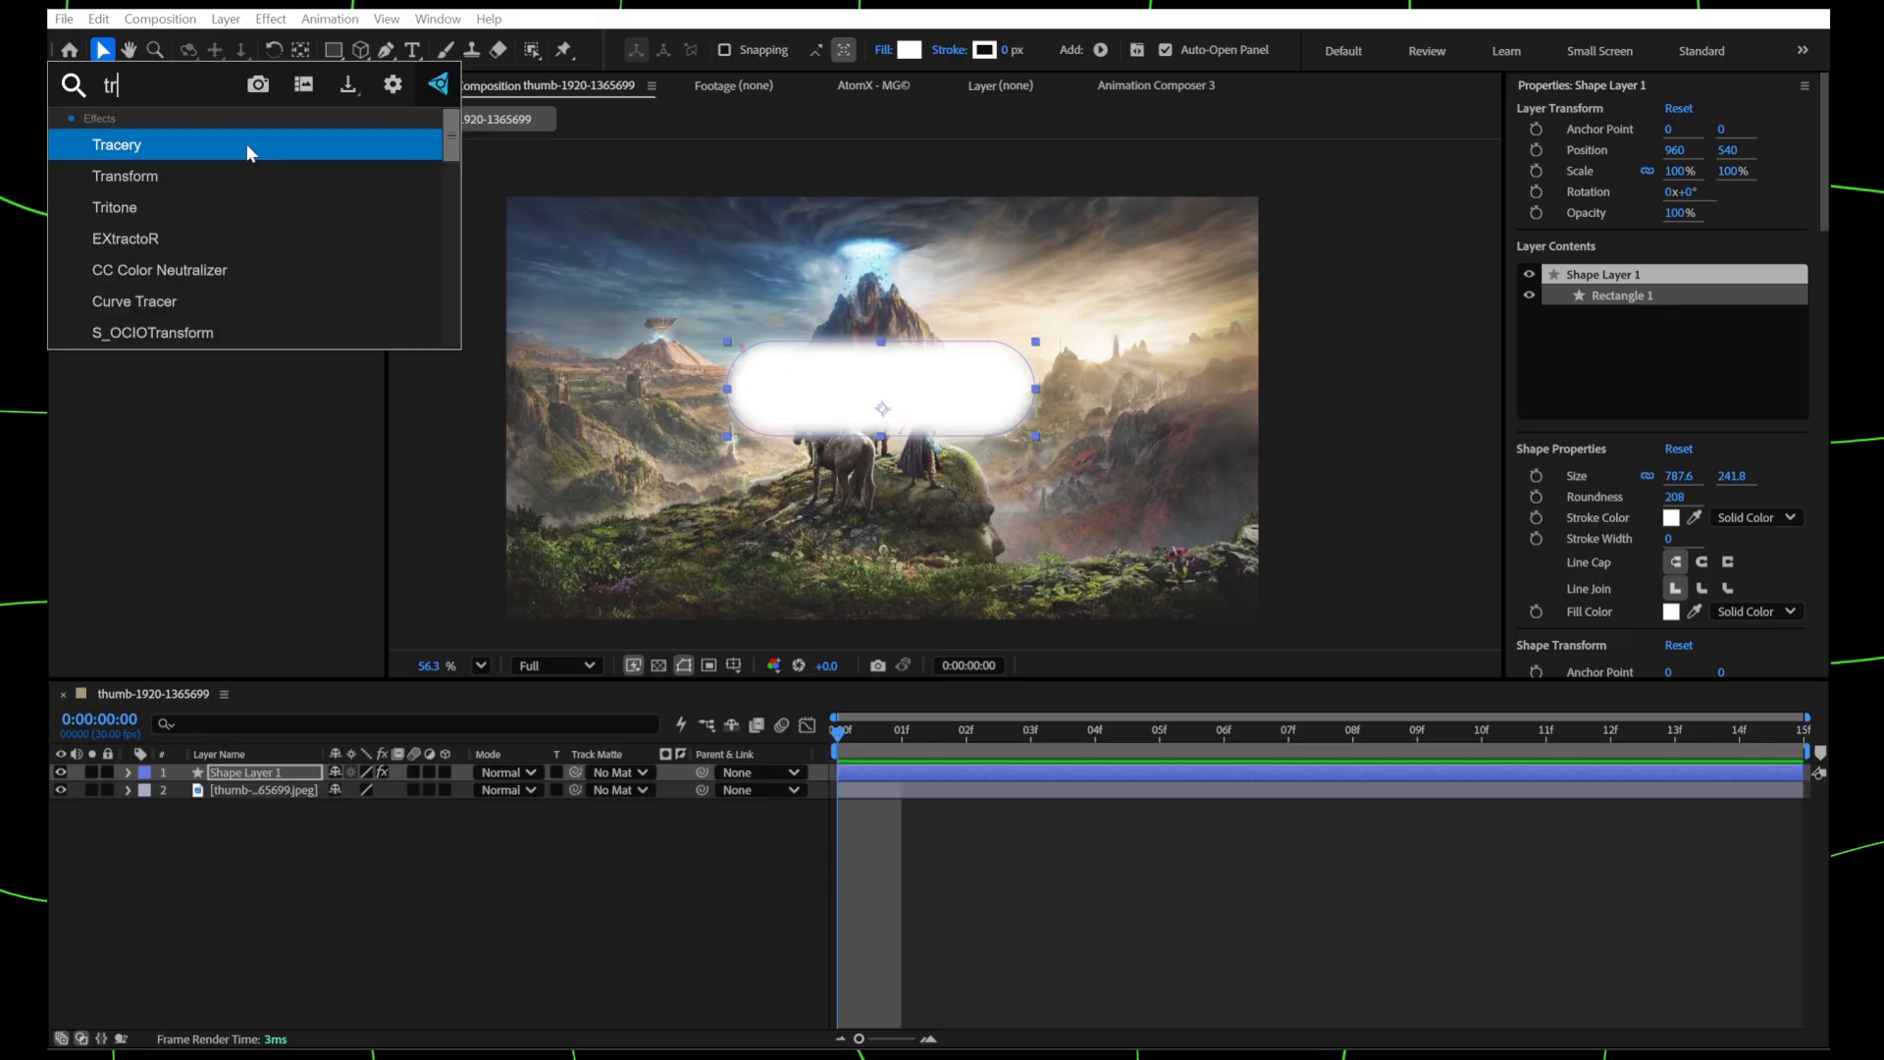
click(221, 169)
click(250, 287)
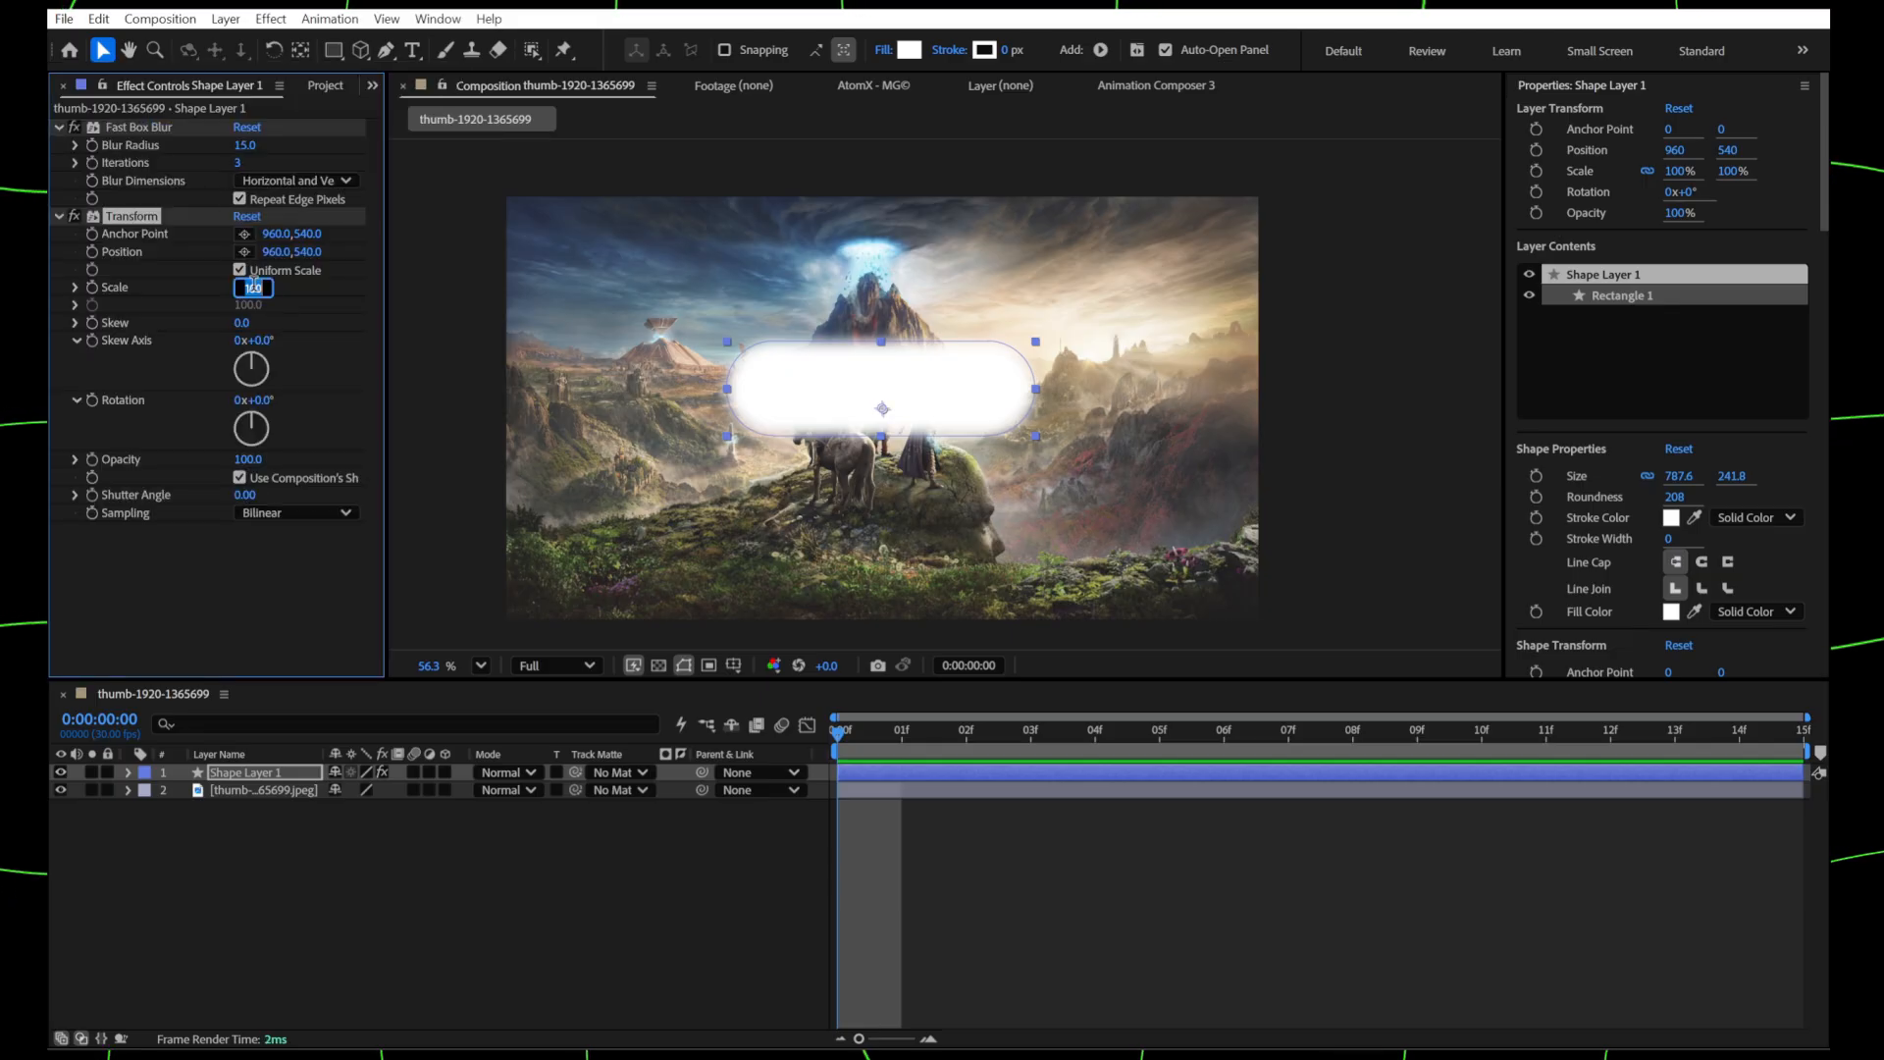
key(Return)
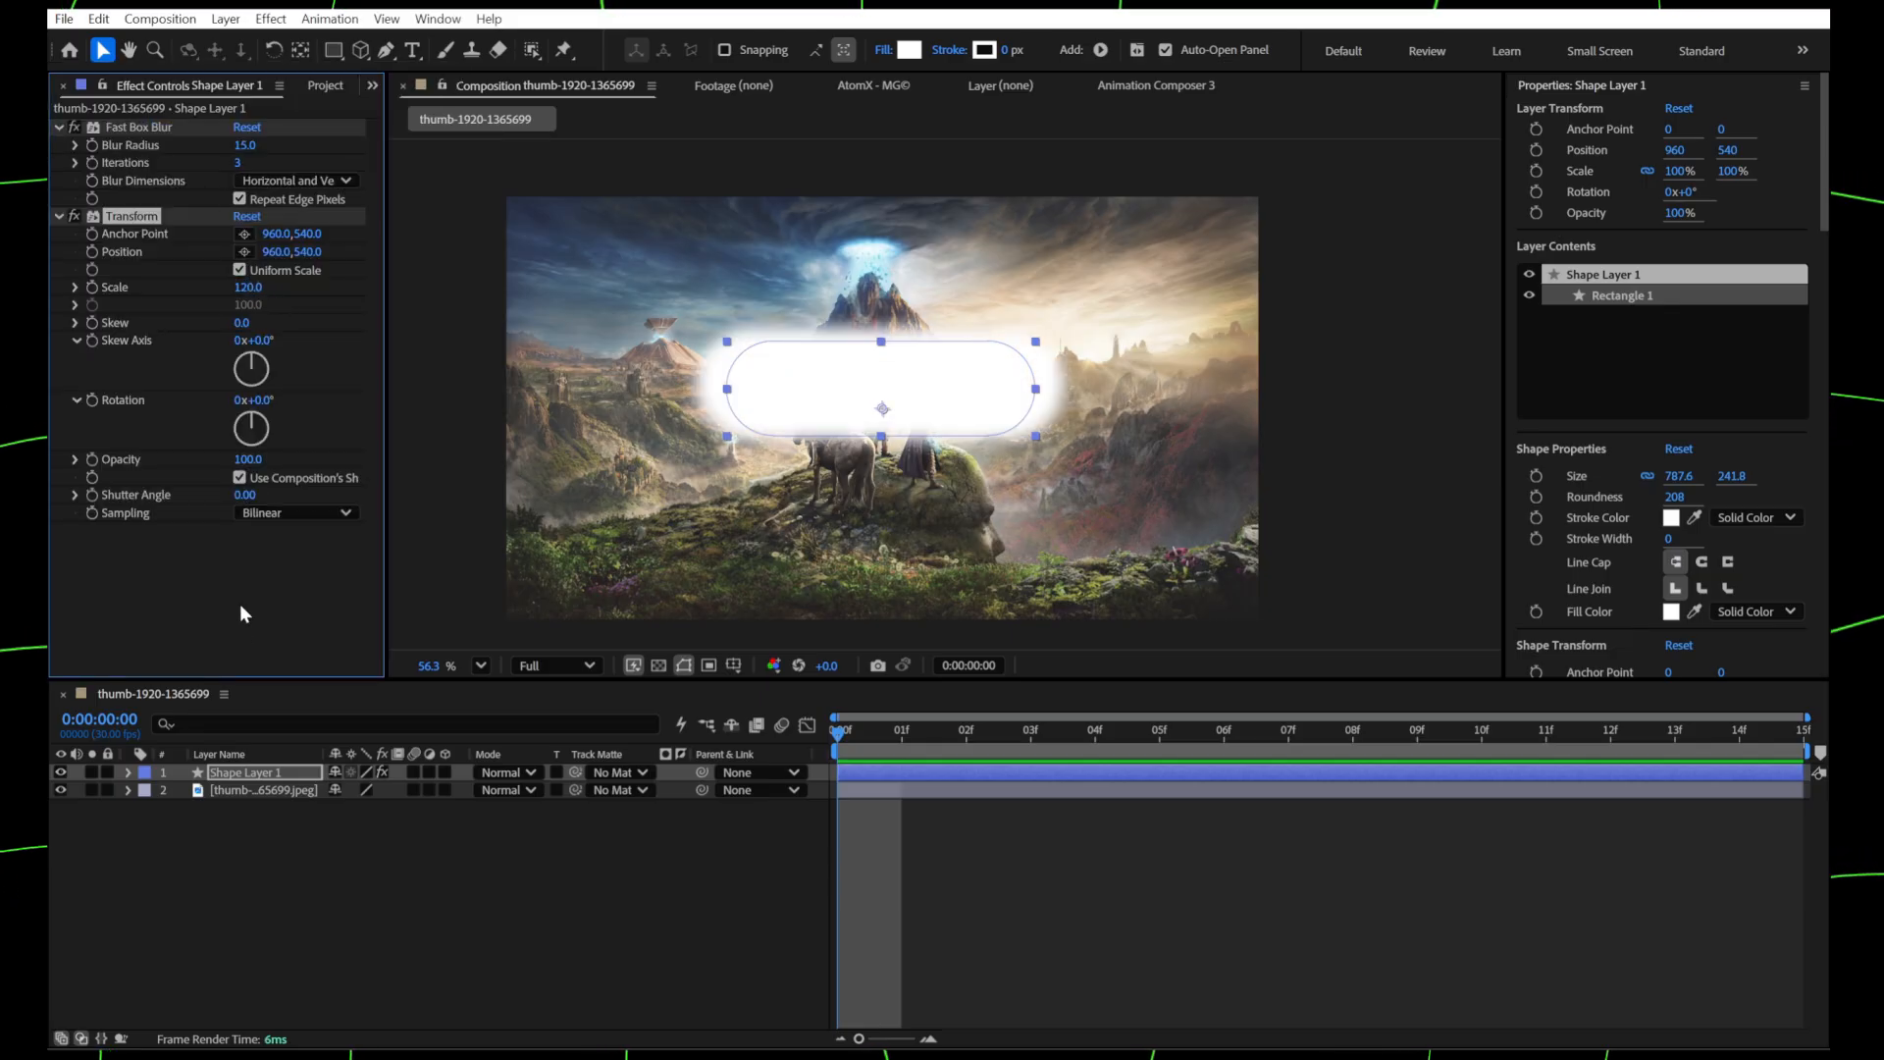
- Add the Tint effect to Shape Layer 1, mapping black and white to white with an amount of 10%
key(ctrl+space)
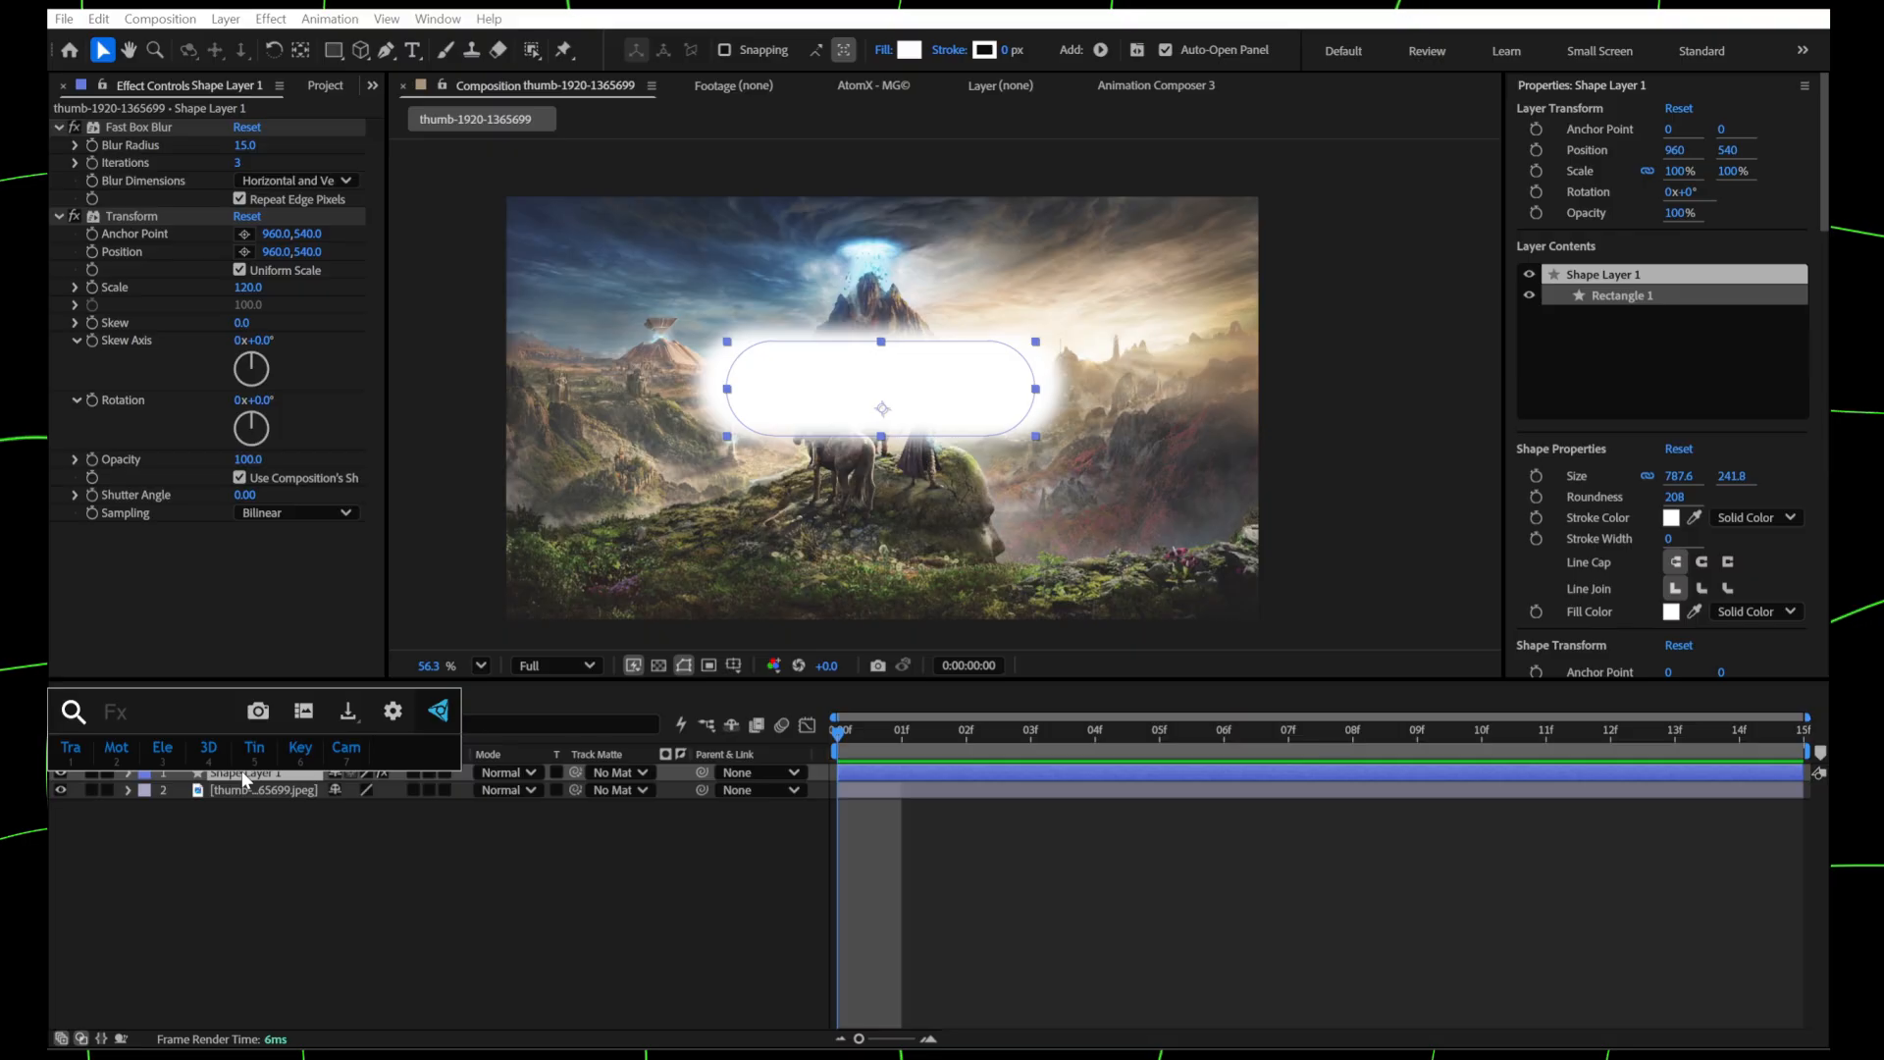
text(tin)
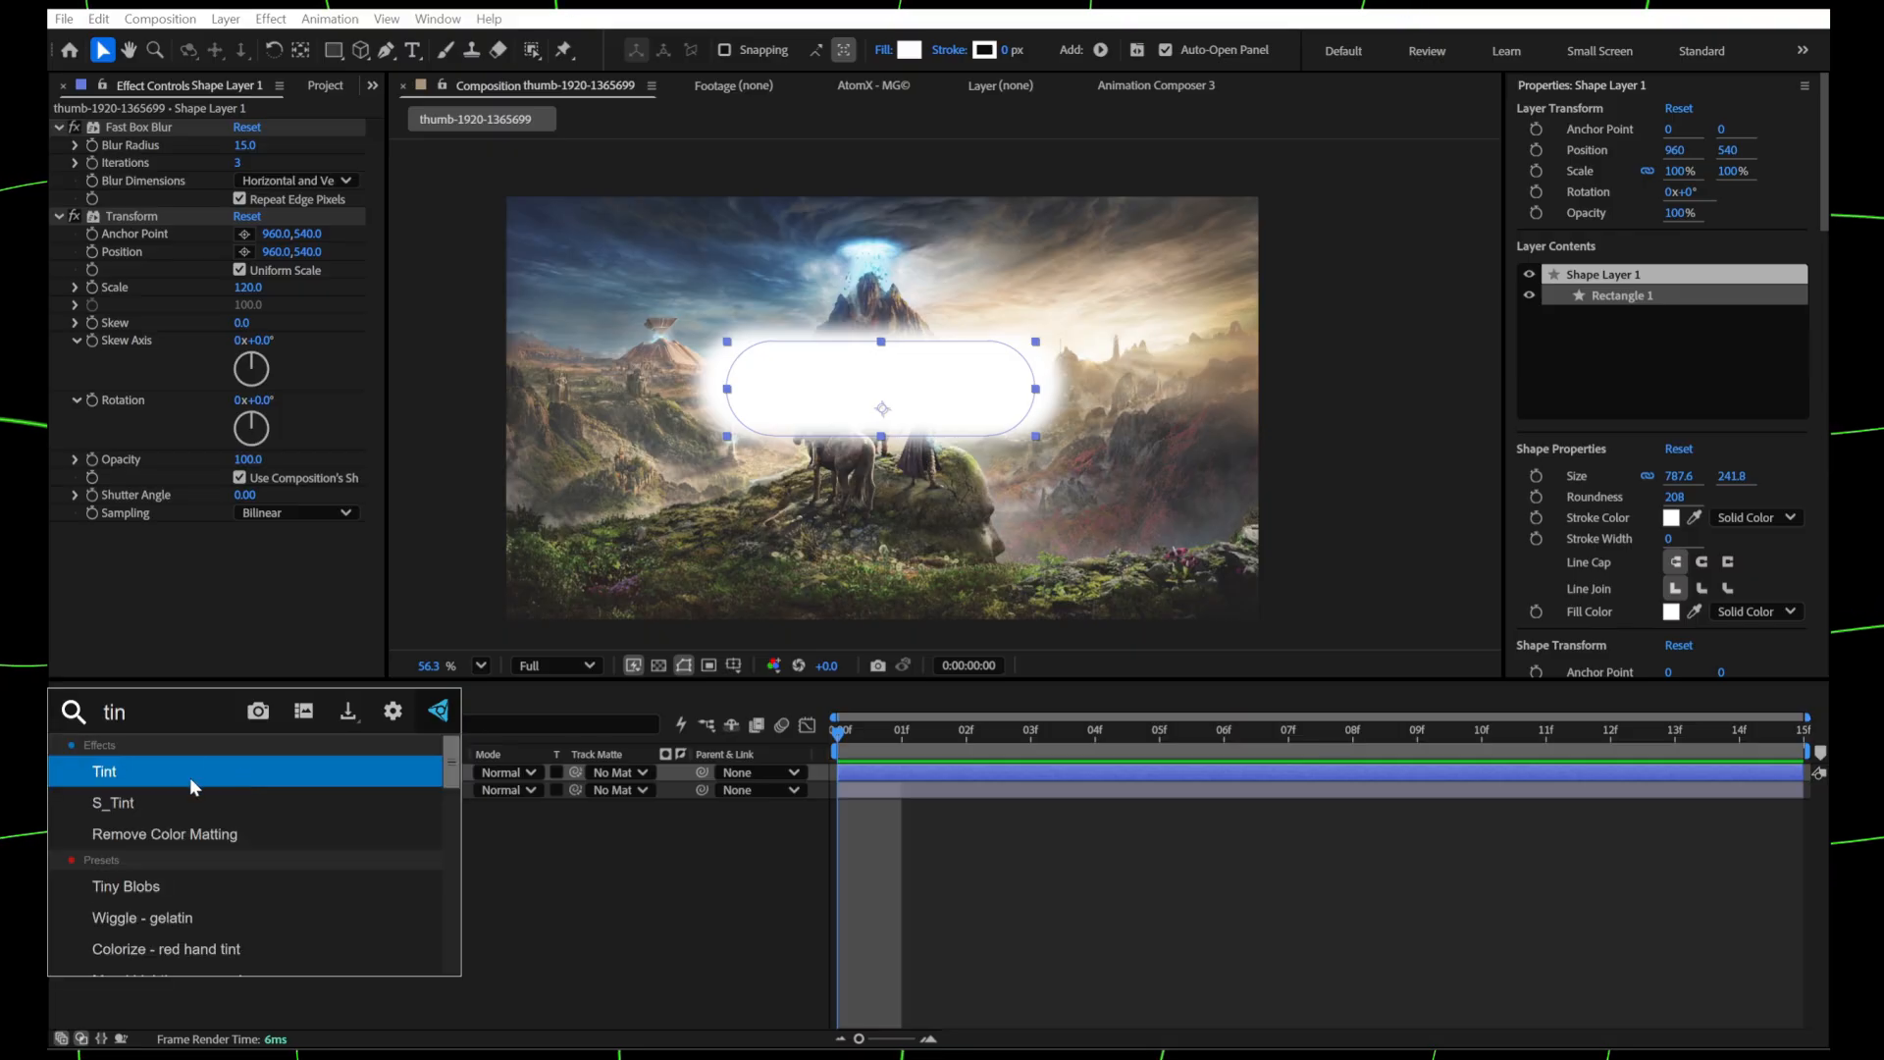
click(190, 777)
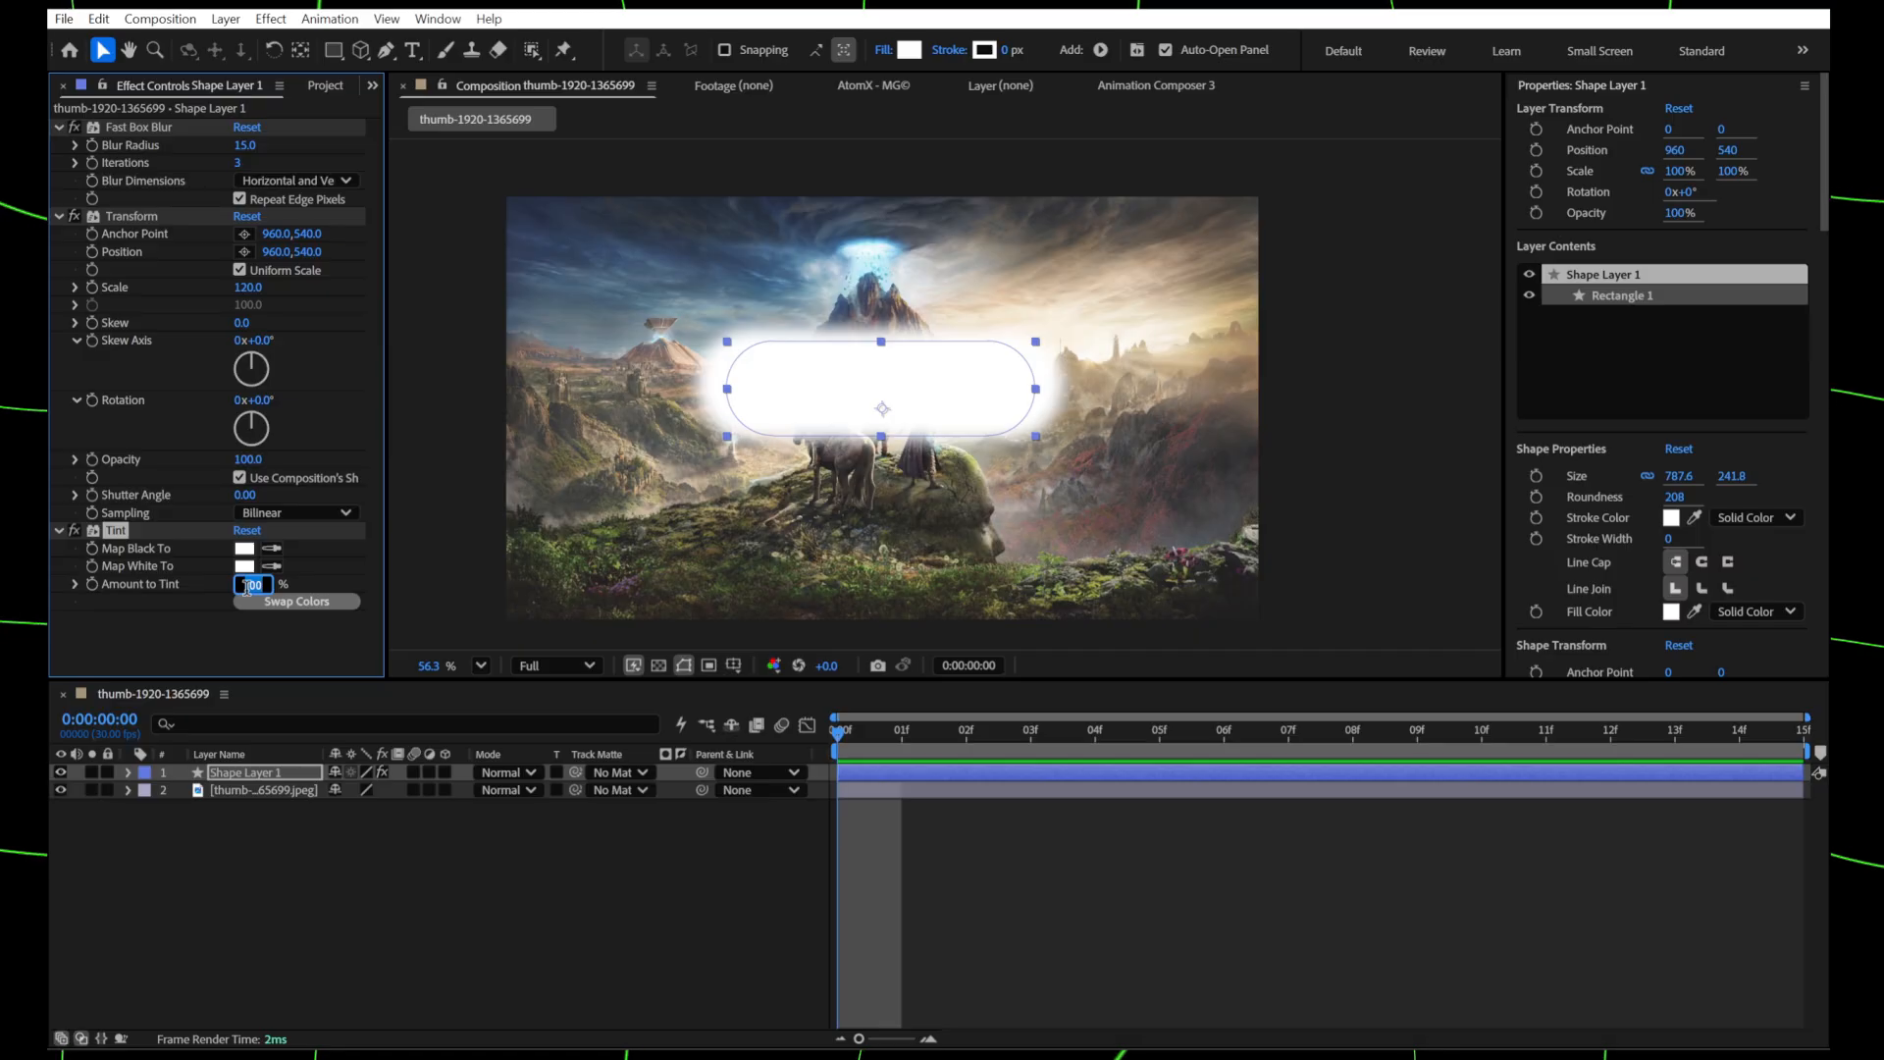
click(294, 791)
- Turn Shape Layer 1 into an adjustment layer and shift it slightly to about position 944, 552
click(277, 777)
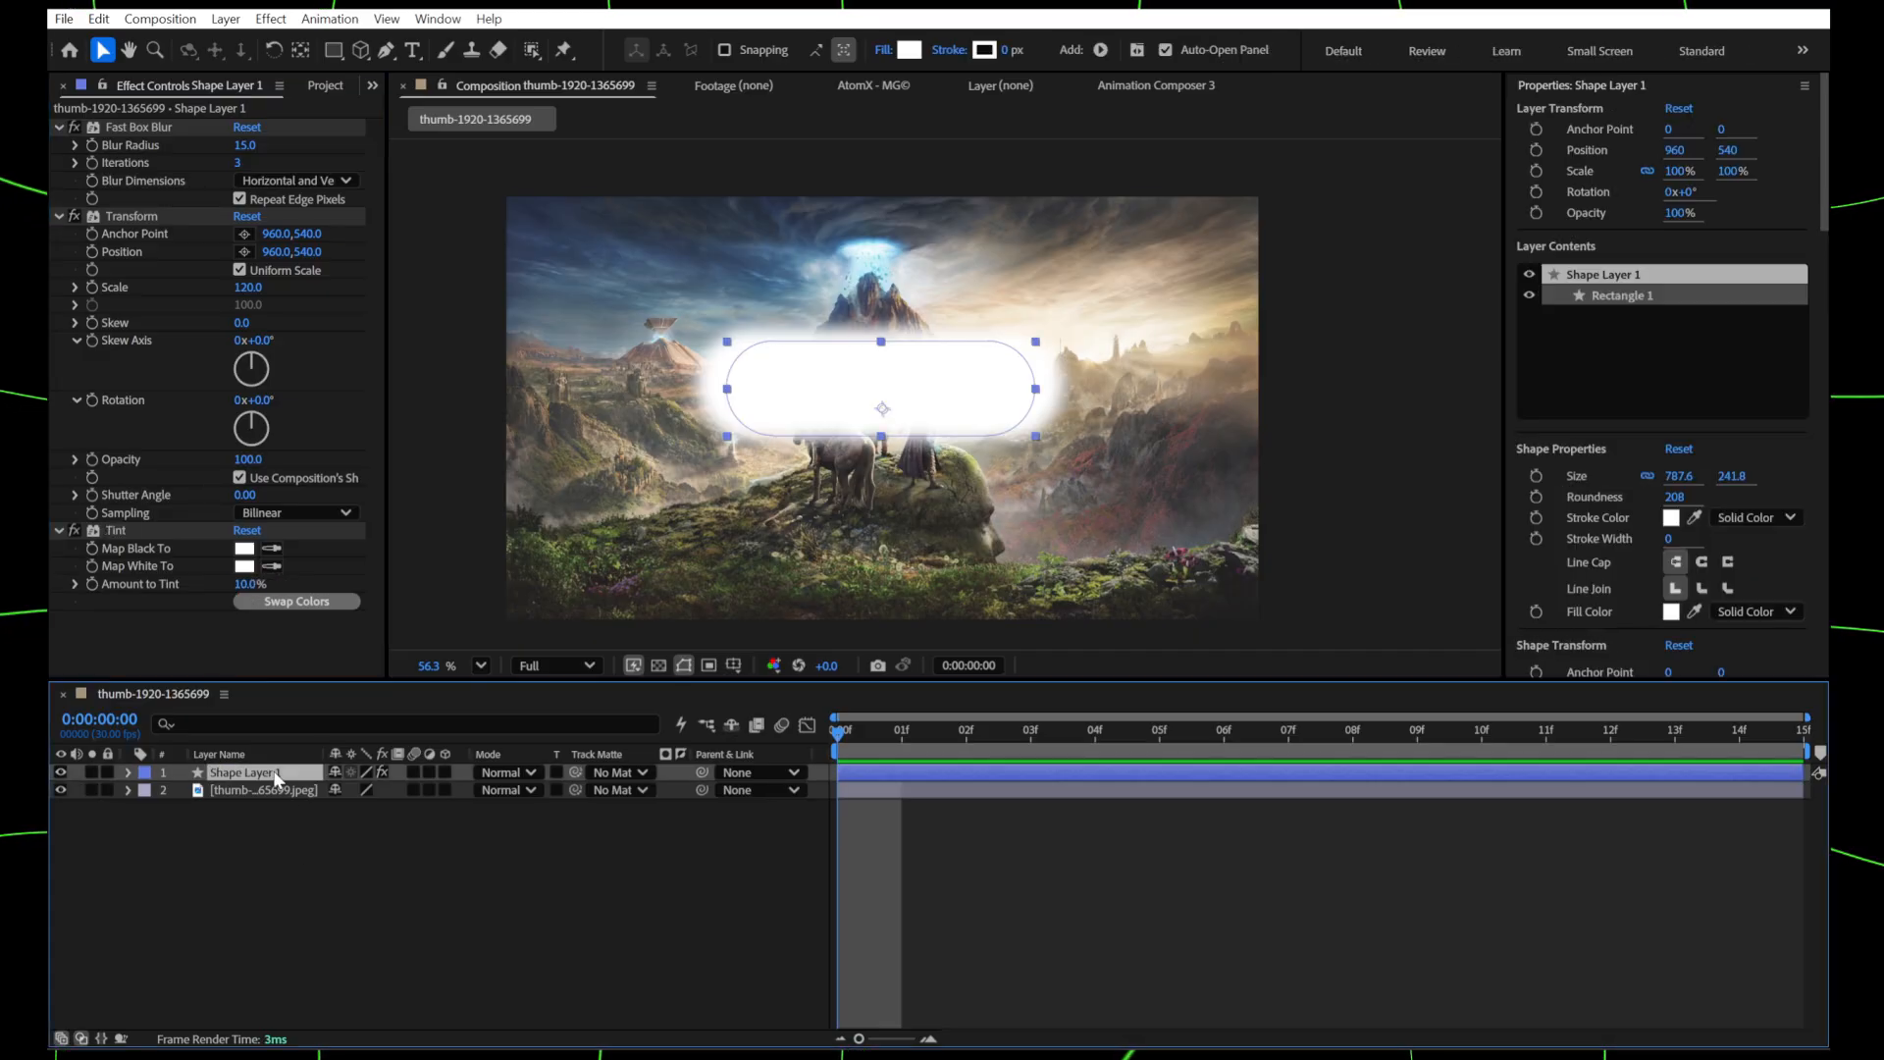
click(428, 772)
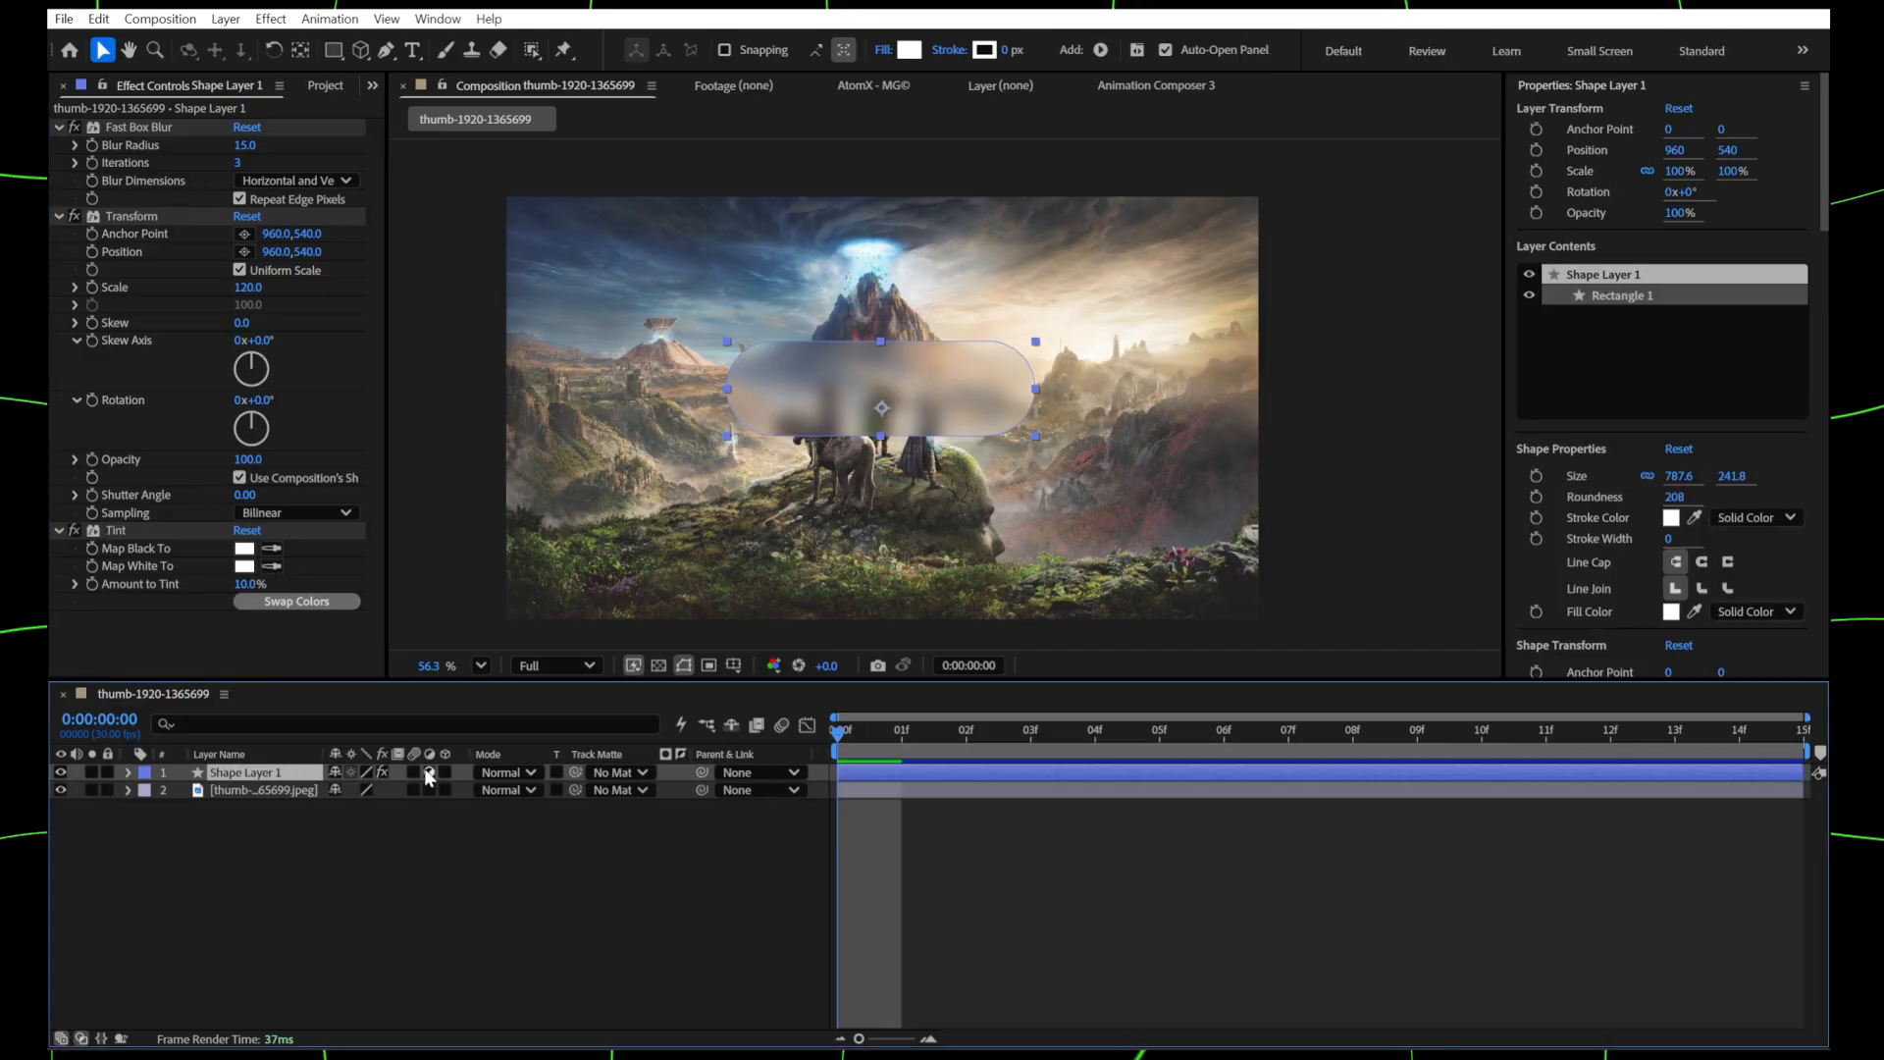
click(415, 822)
mouse_move(822, 415)
mouse_down()
mouse_move(865, 415)
mouse_move(786, 433)
mouse_move(823, 419)
mouse_up()
click(409, 865)
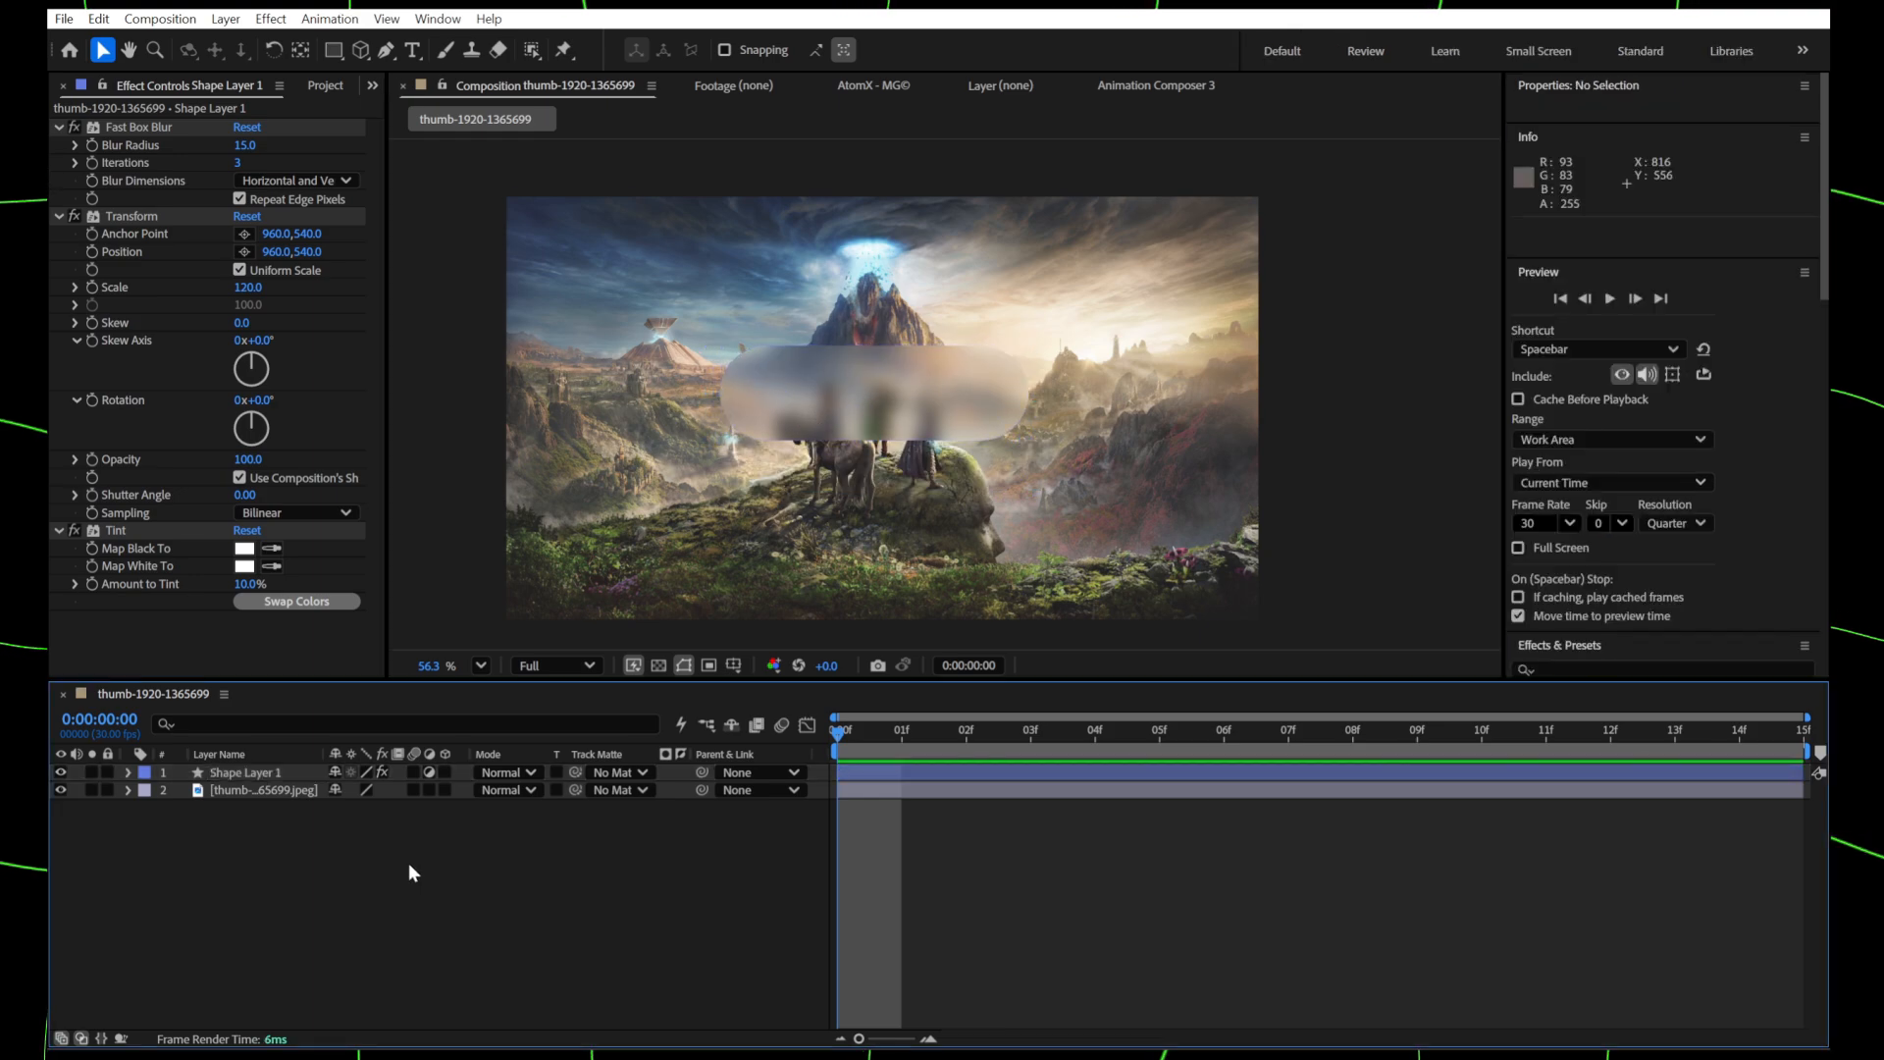
- Duplicate Shape Layer 1 and rename the copy "main"
click(255, 769)
key(ctrl+d)
right_click(255, 769)
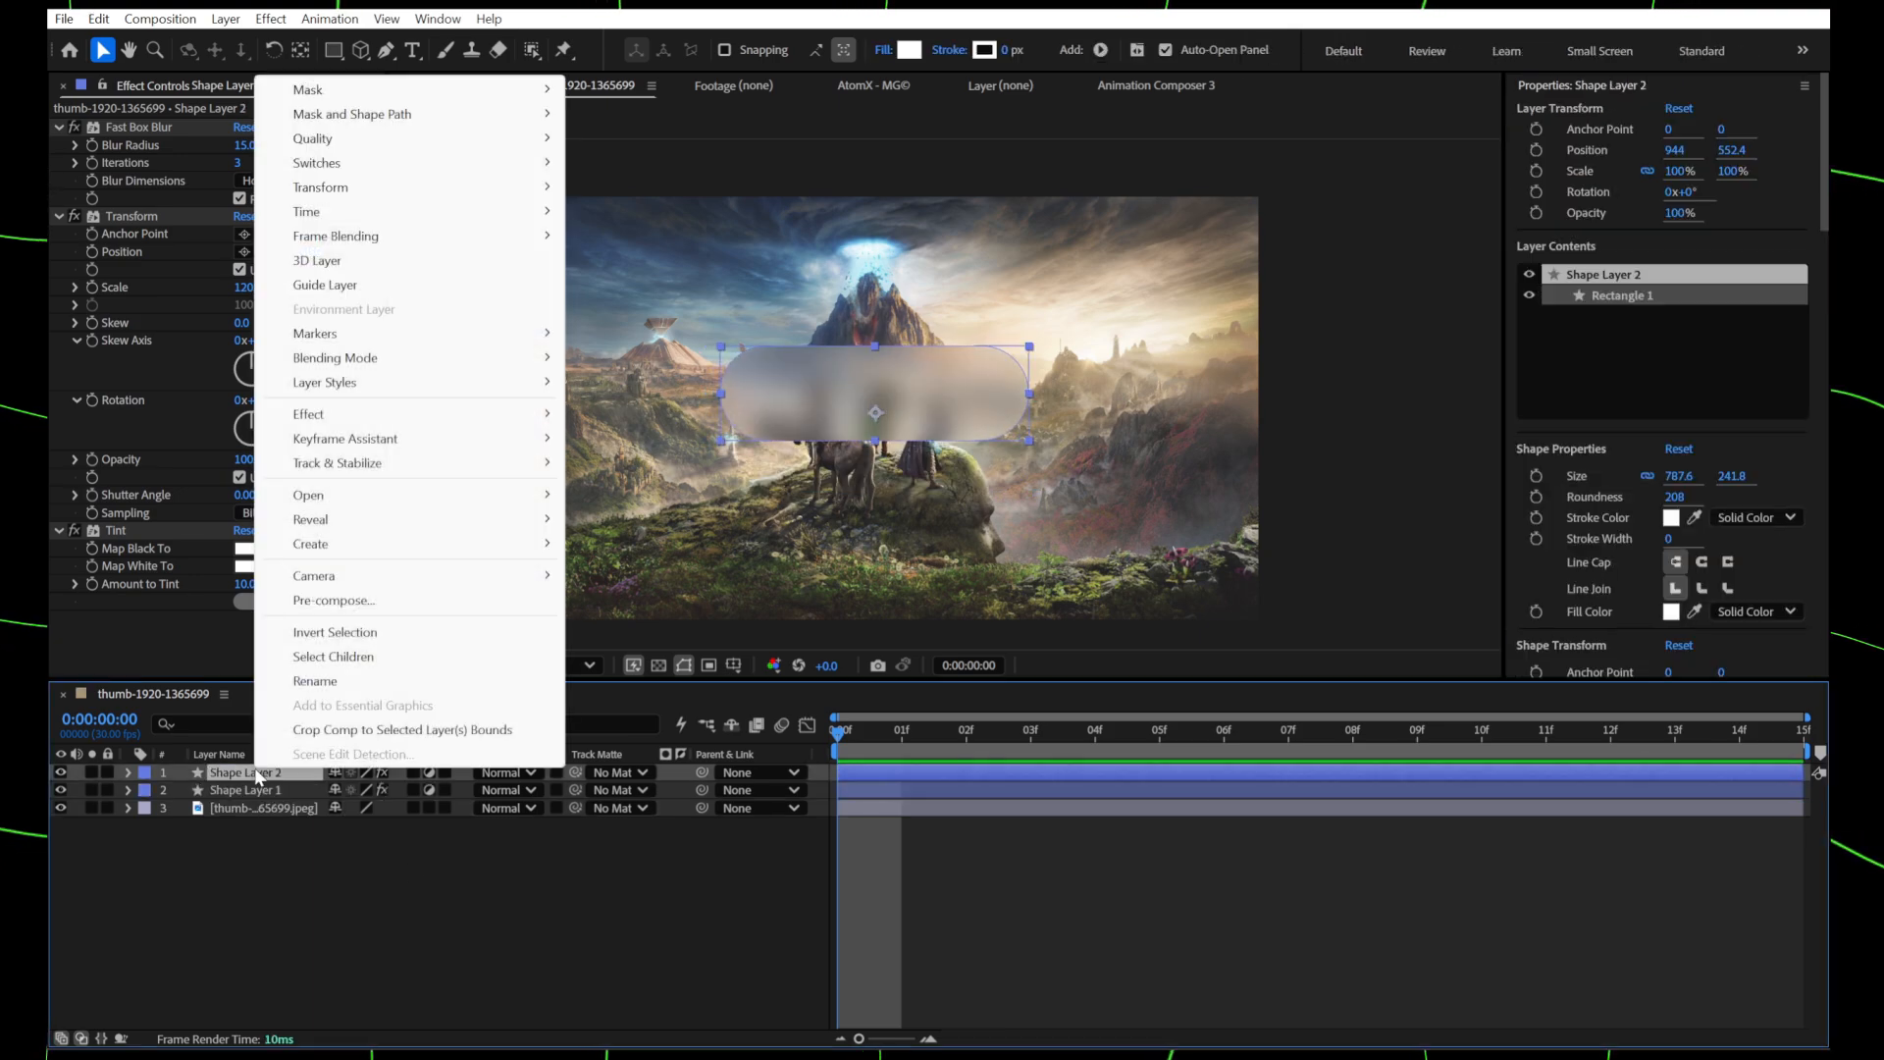
click(350, 681)
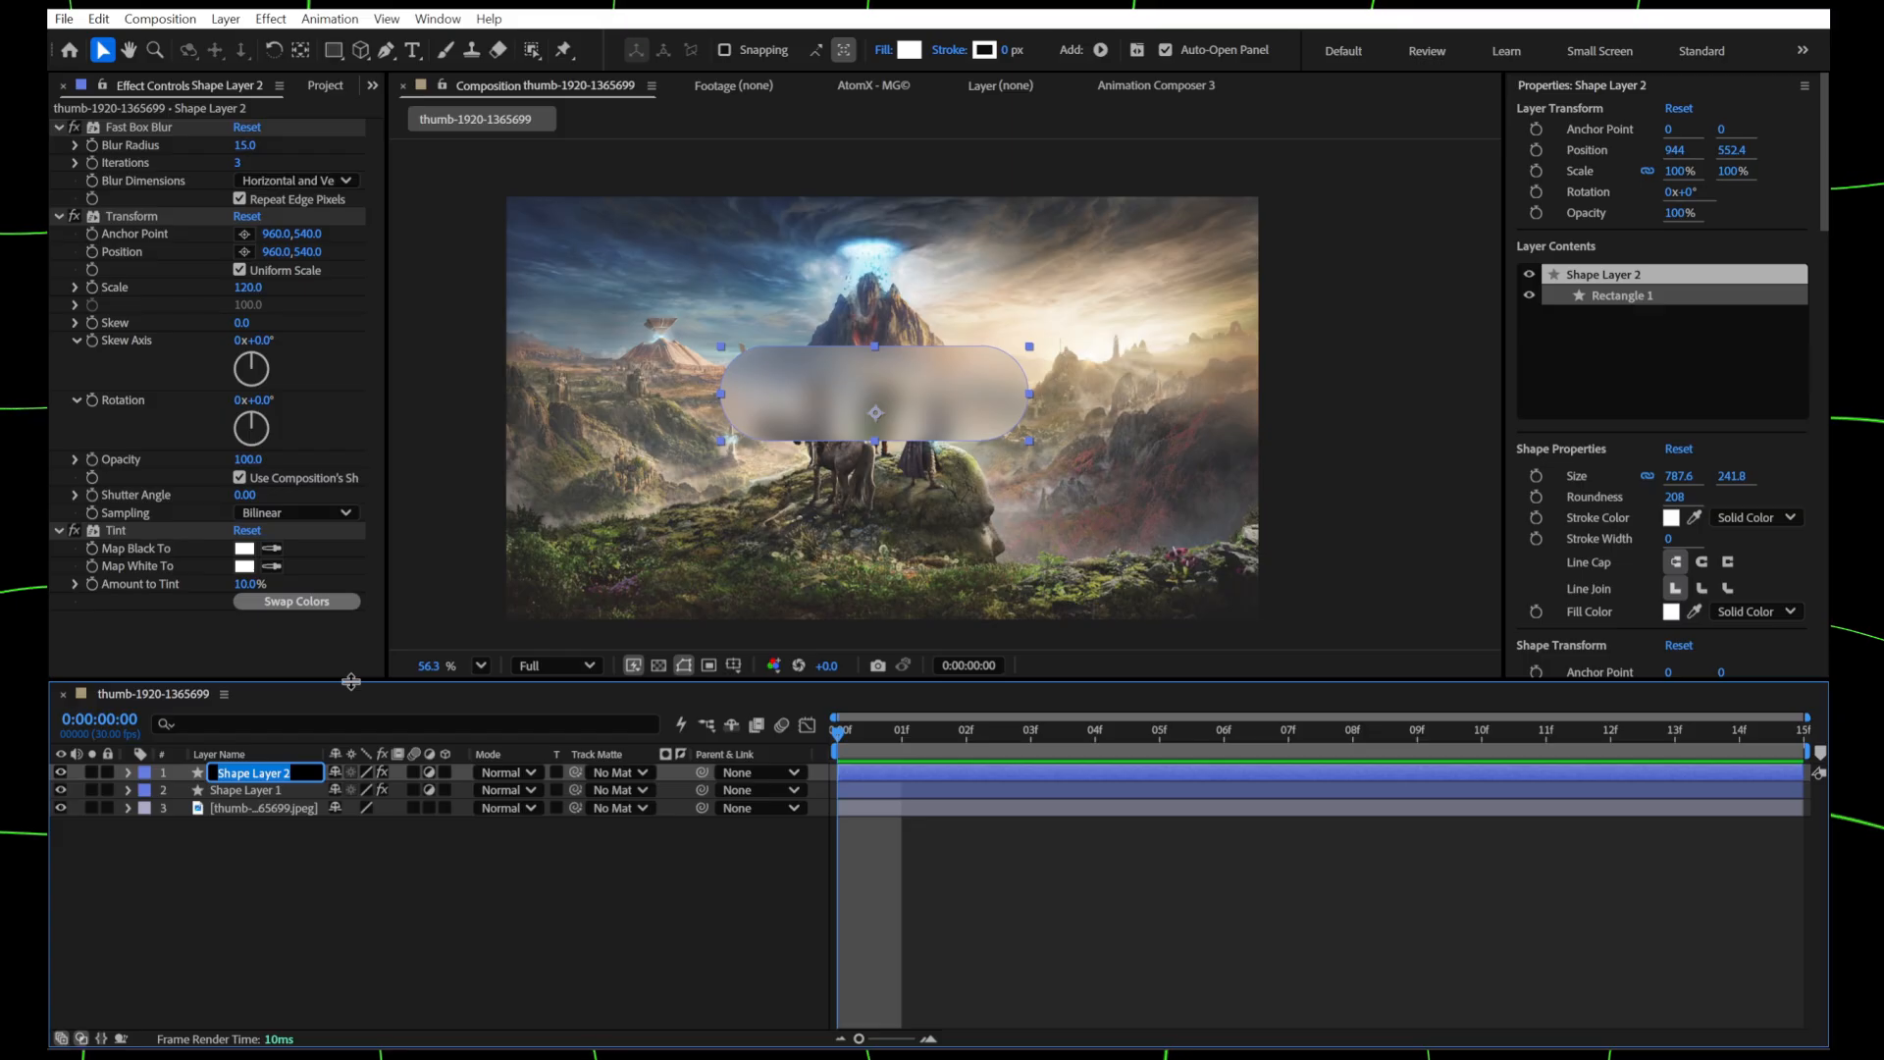
text(mai)
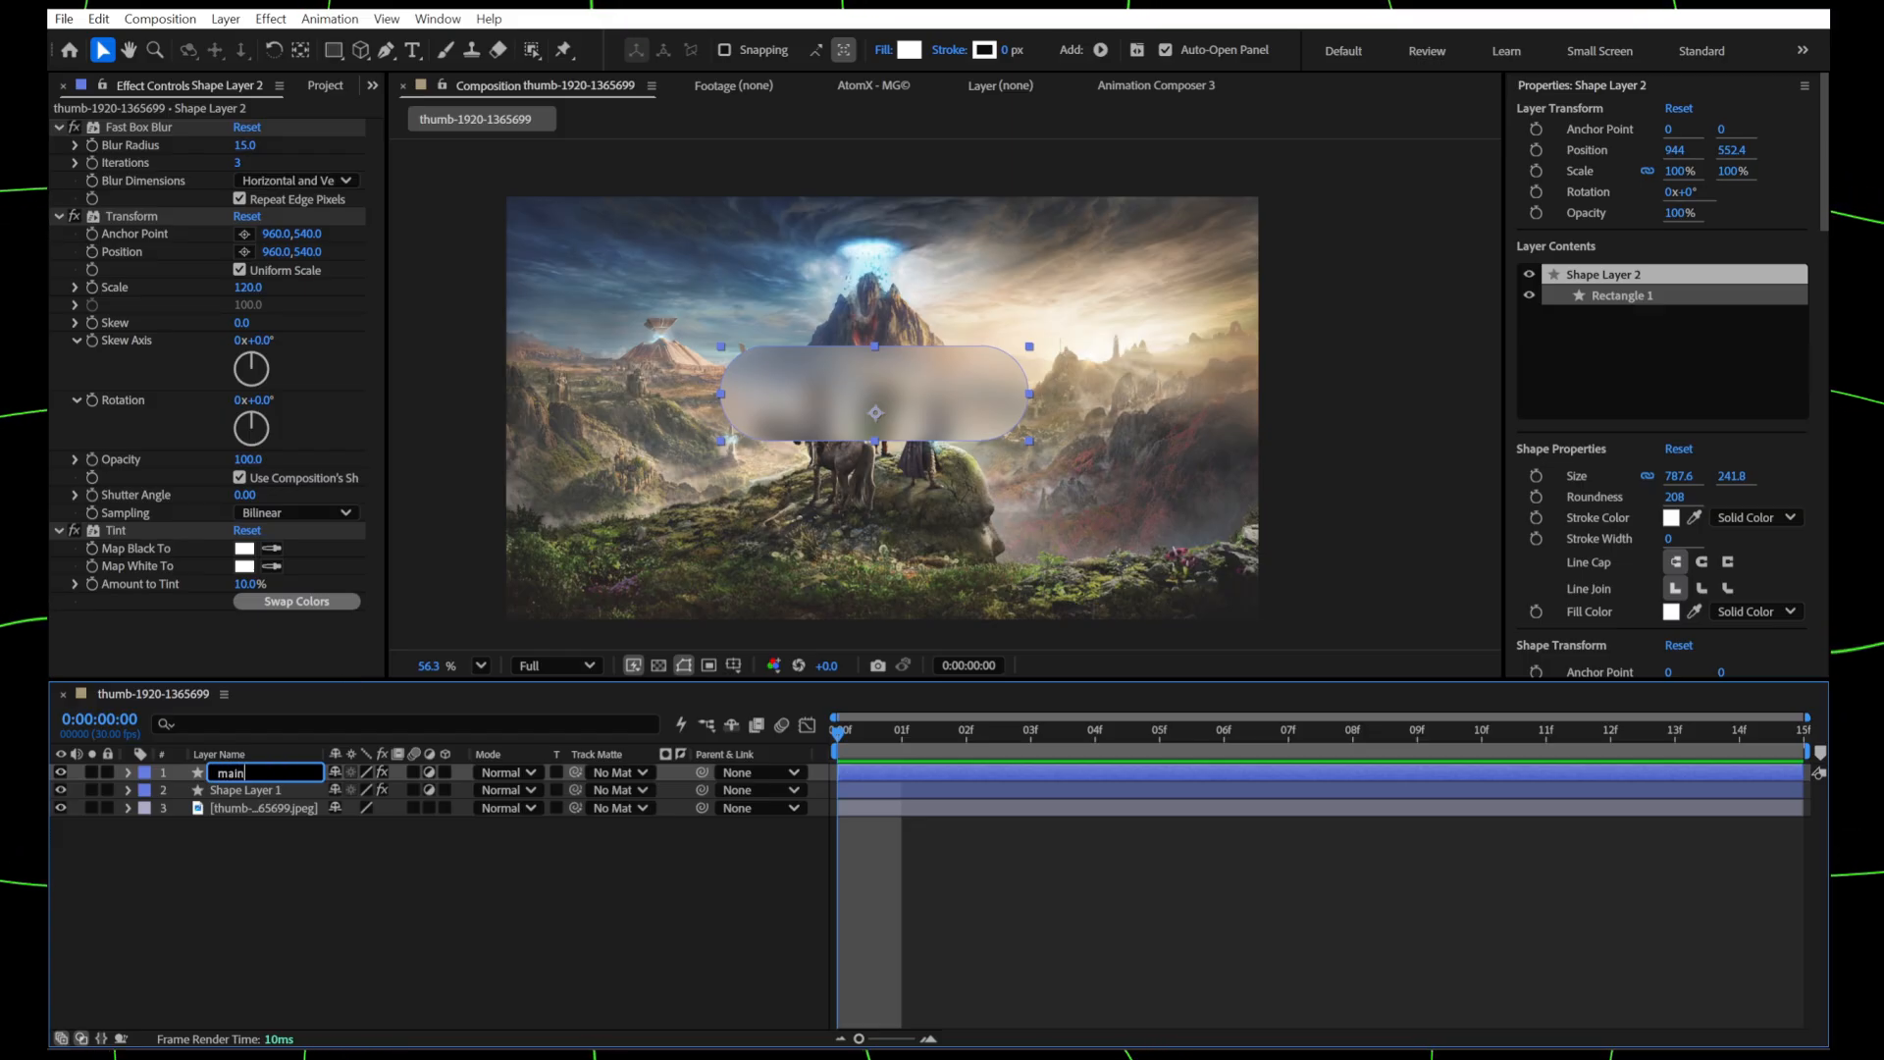
text(n)
key(Return)
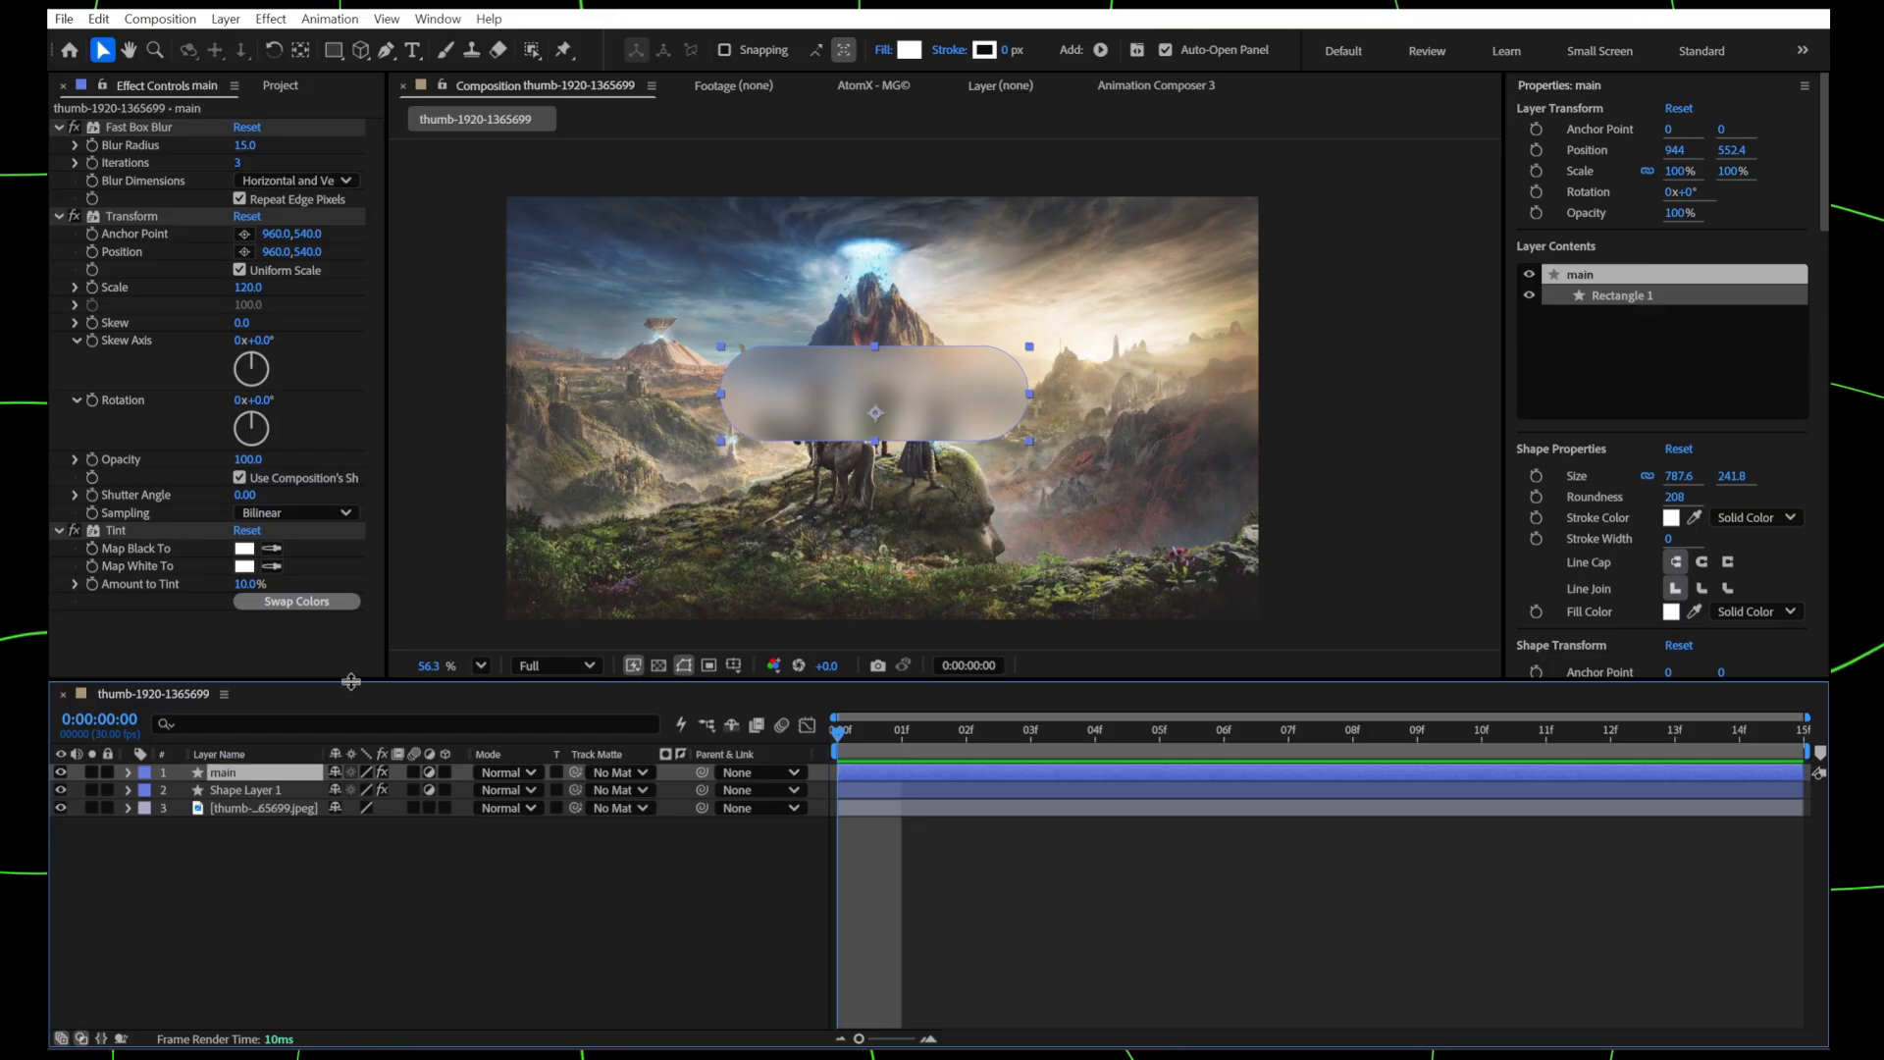
- Rename the original Shape Layer 1 as "stroke"
click(257, 787)
right_click(255, 789)
click(315, 703)
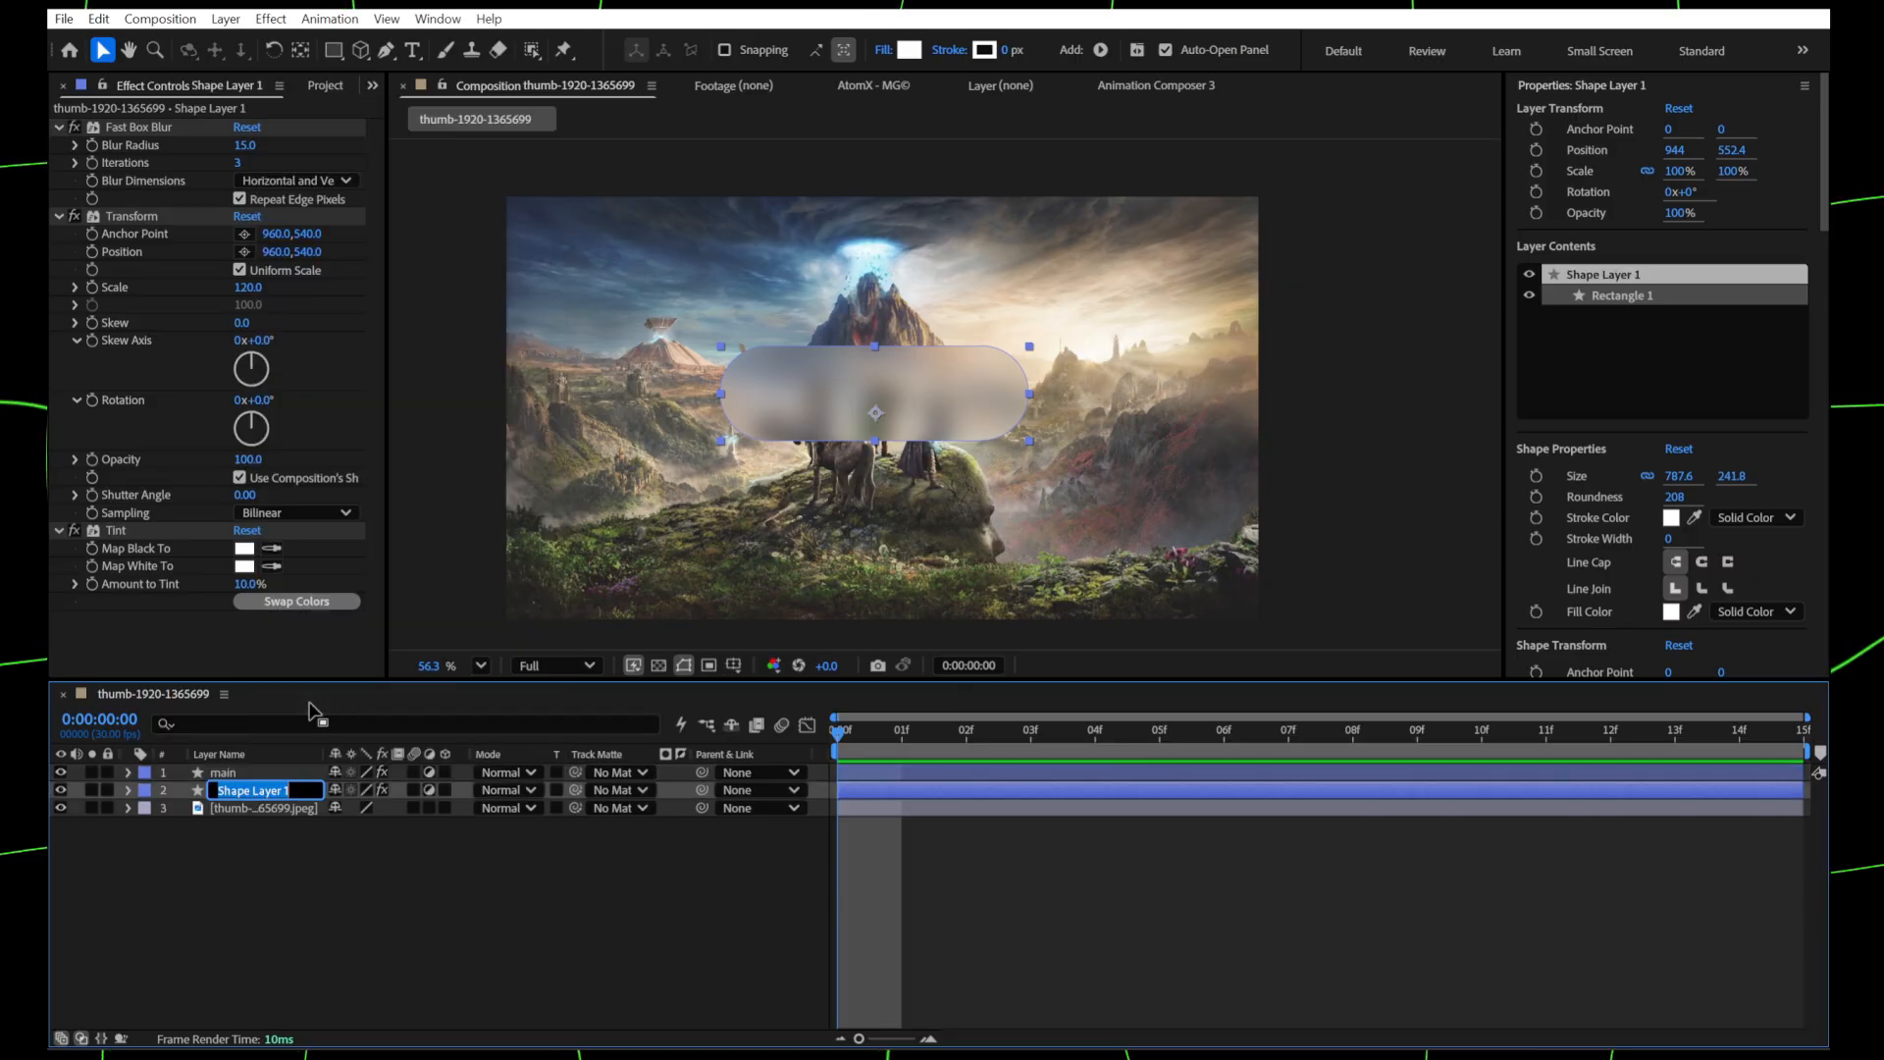
text(steroke)
key(BackSpace)
key(BackSpace)
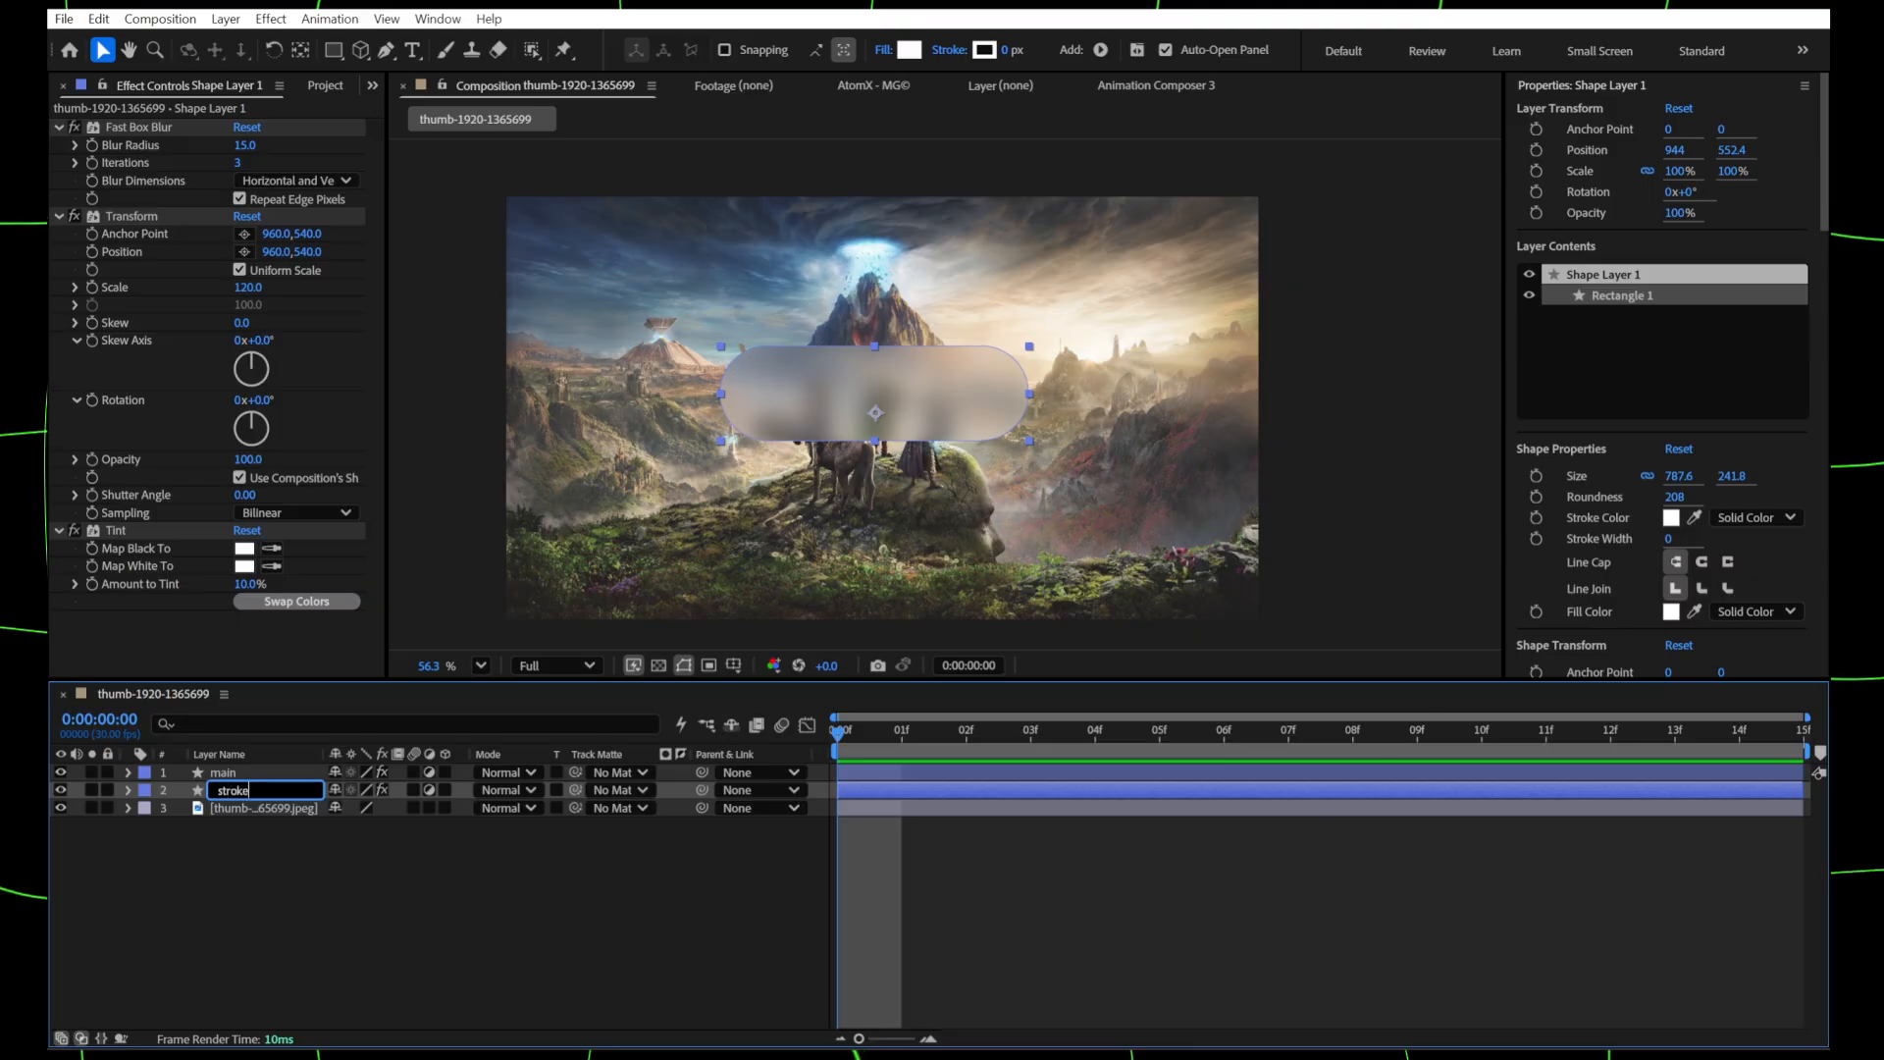
key(Return)
- Delete the Tint and Transform effects from the stroke layer
click(234, 851)
click(235, 790)
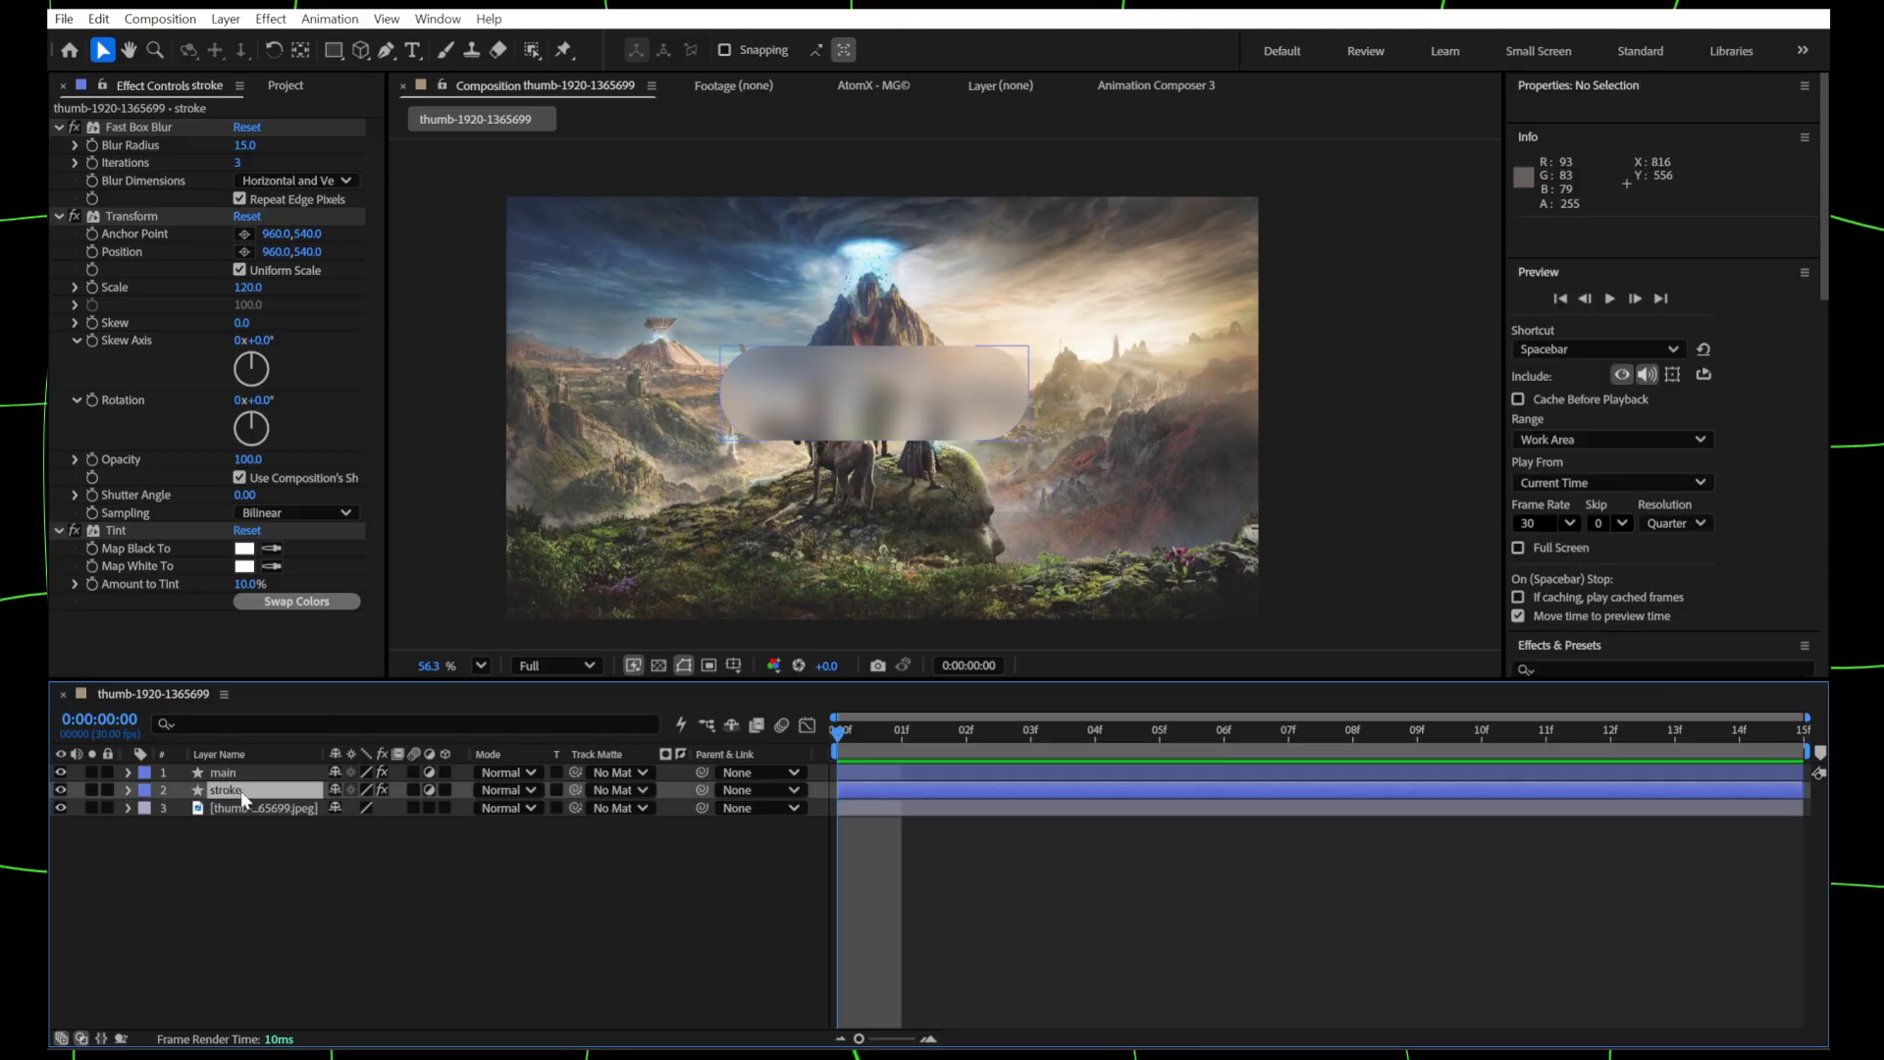
click(120, 530)
key(Delete)
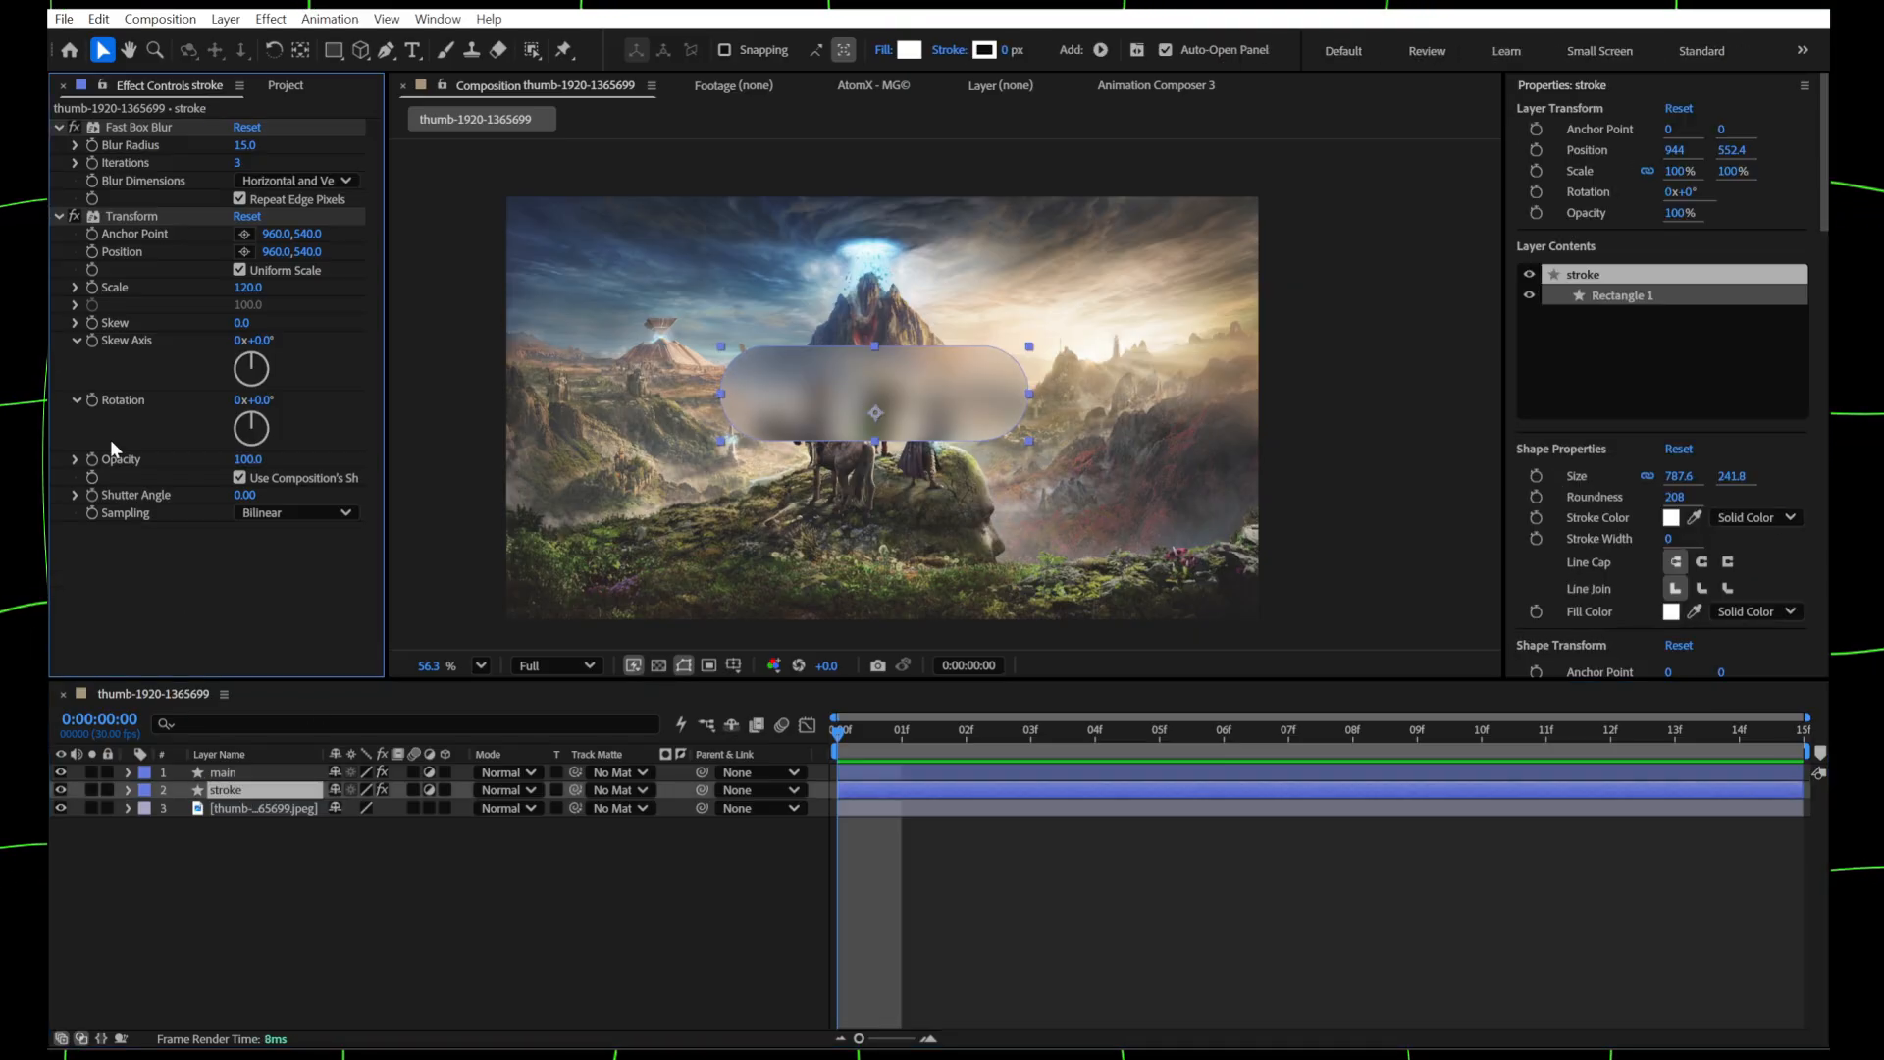
click(118, 216)
key(Delete)
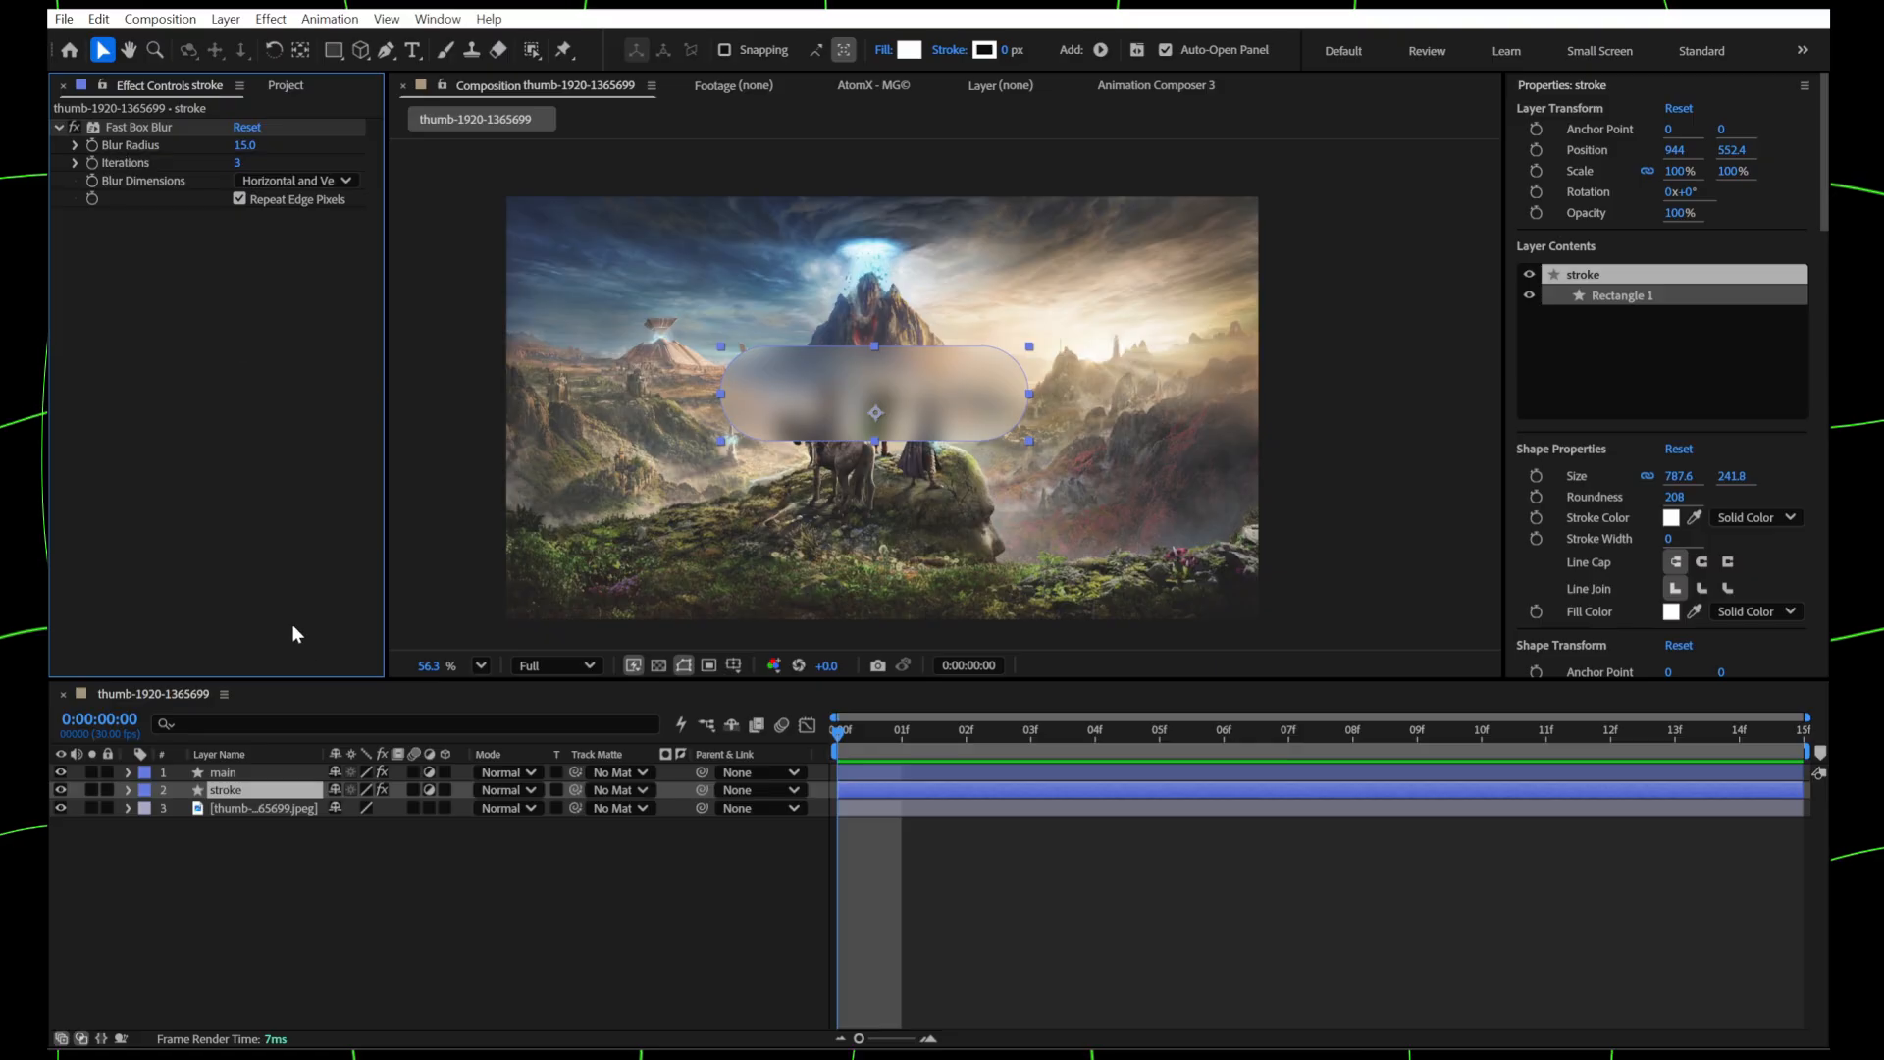
- Set the stroke layer's fill to None and its stroke width to 50 px
click(881, 50)
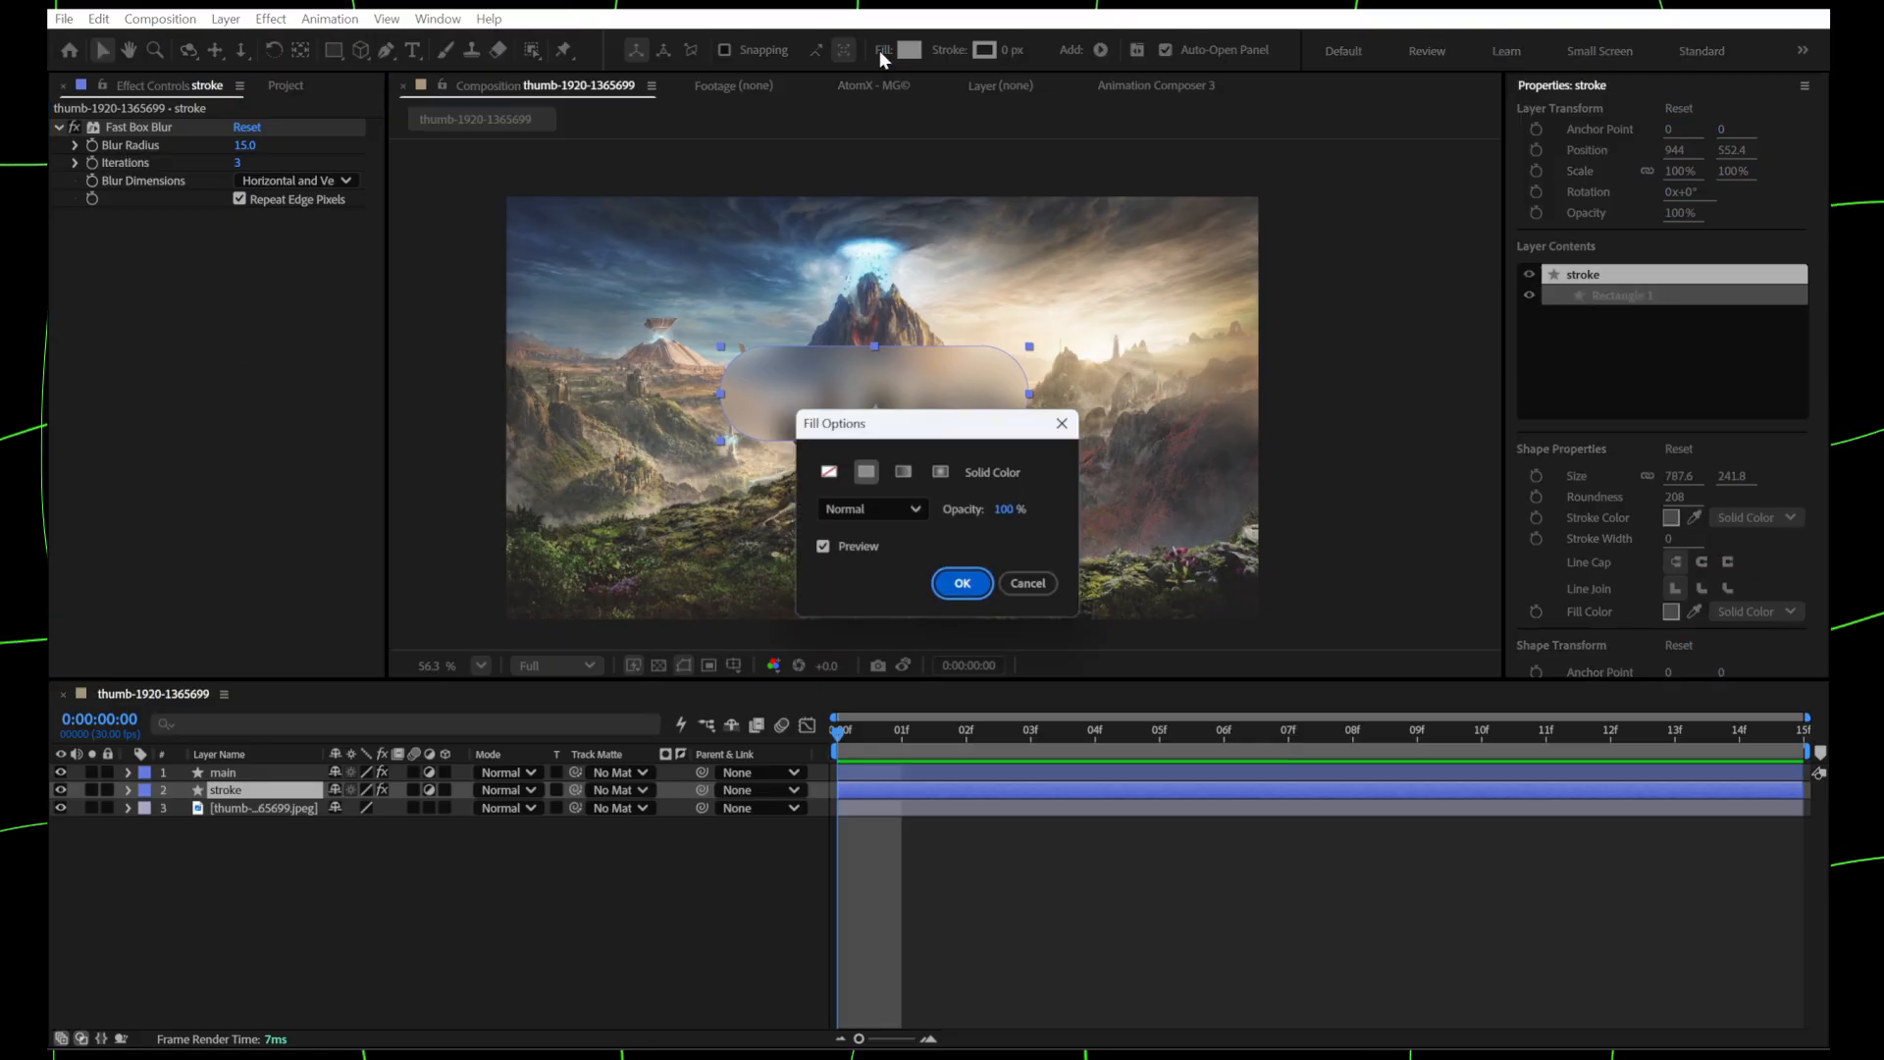
click(828, 472)
click(964, 585)
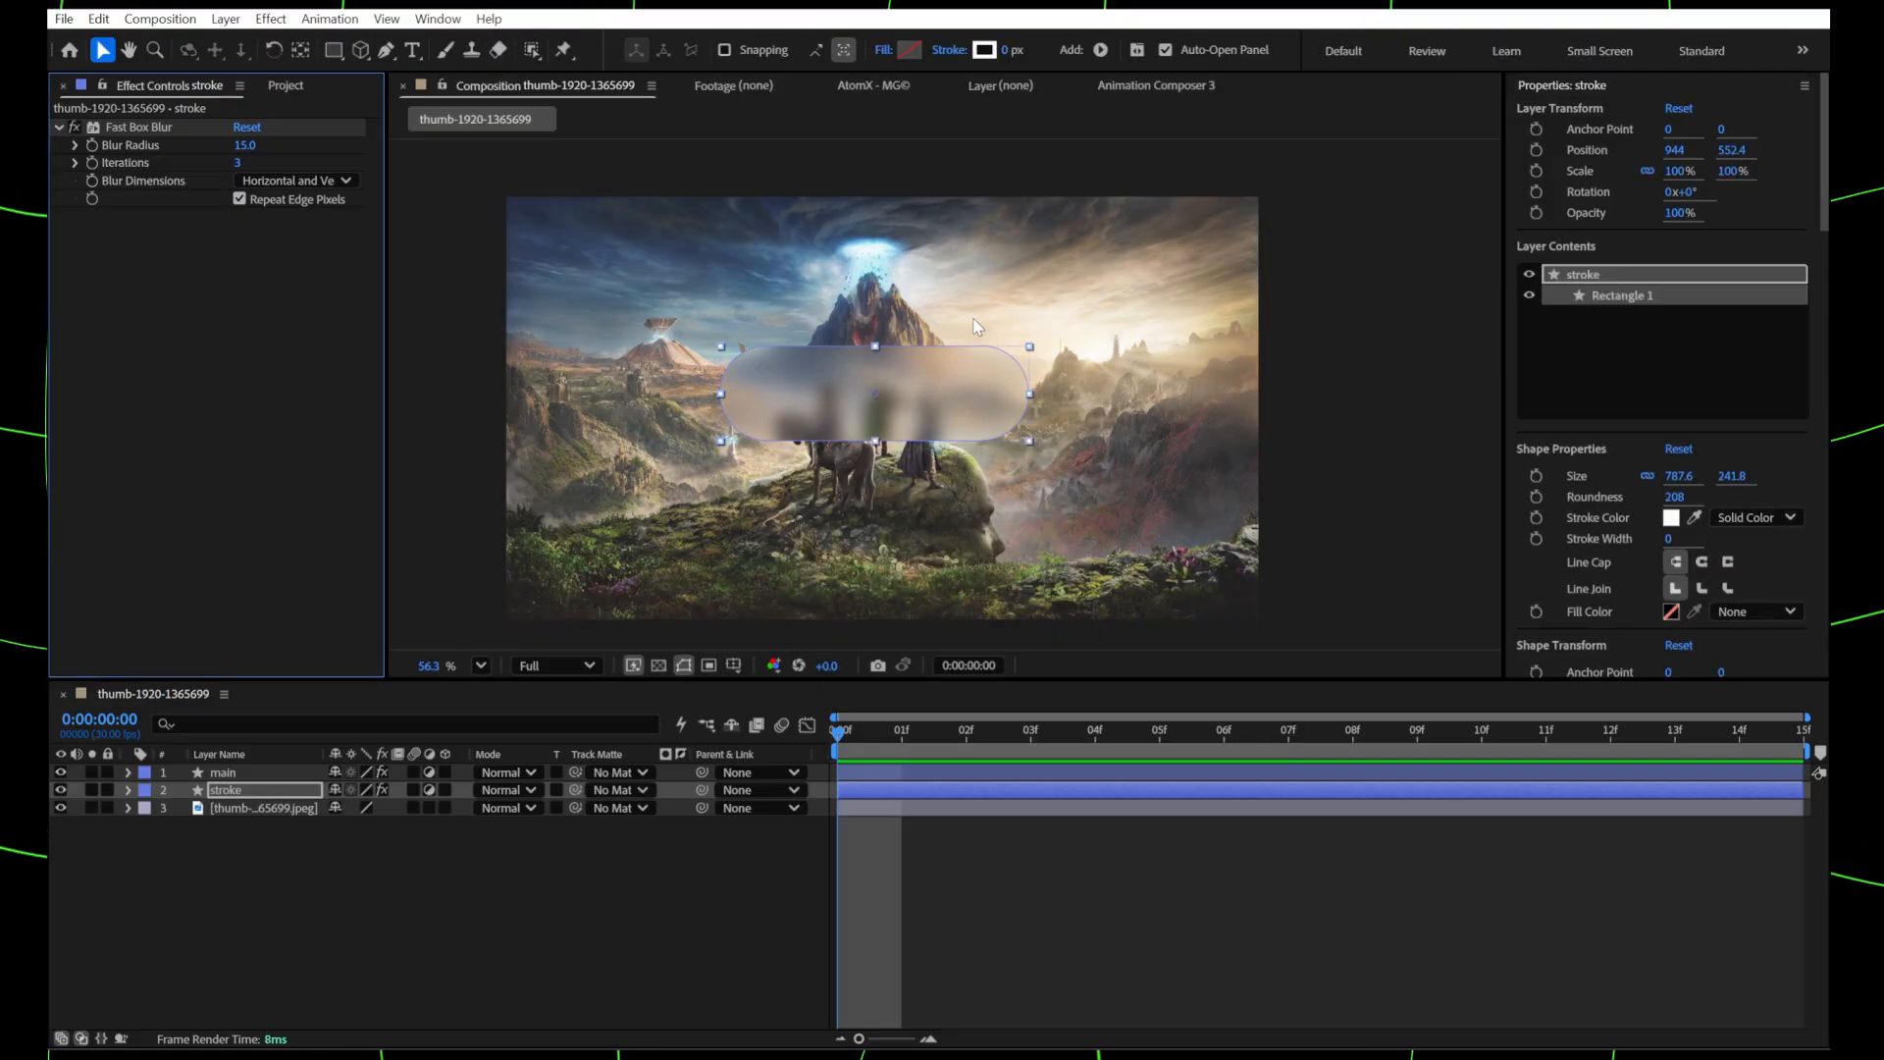
click(1007, 54)
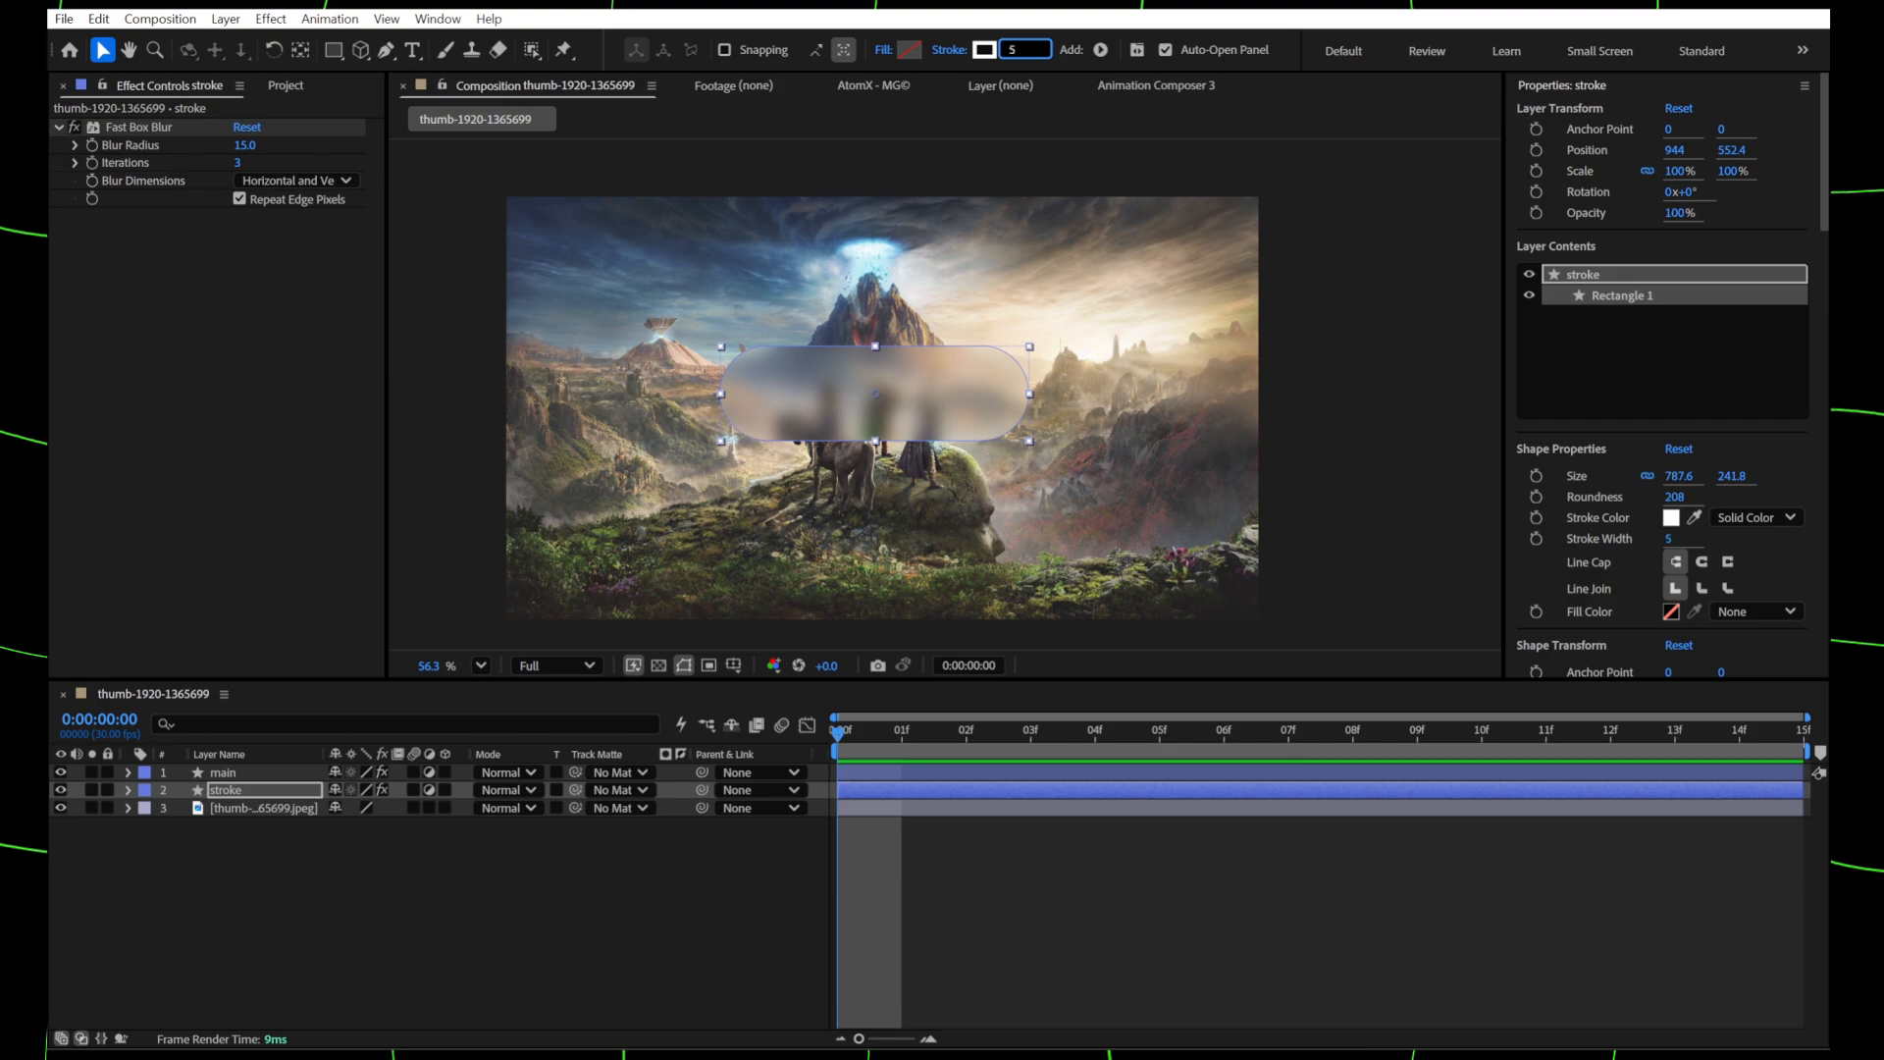
text(50)
key(Return)
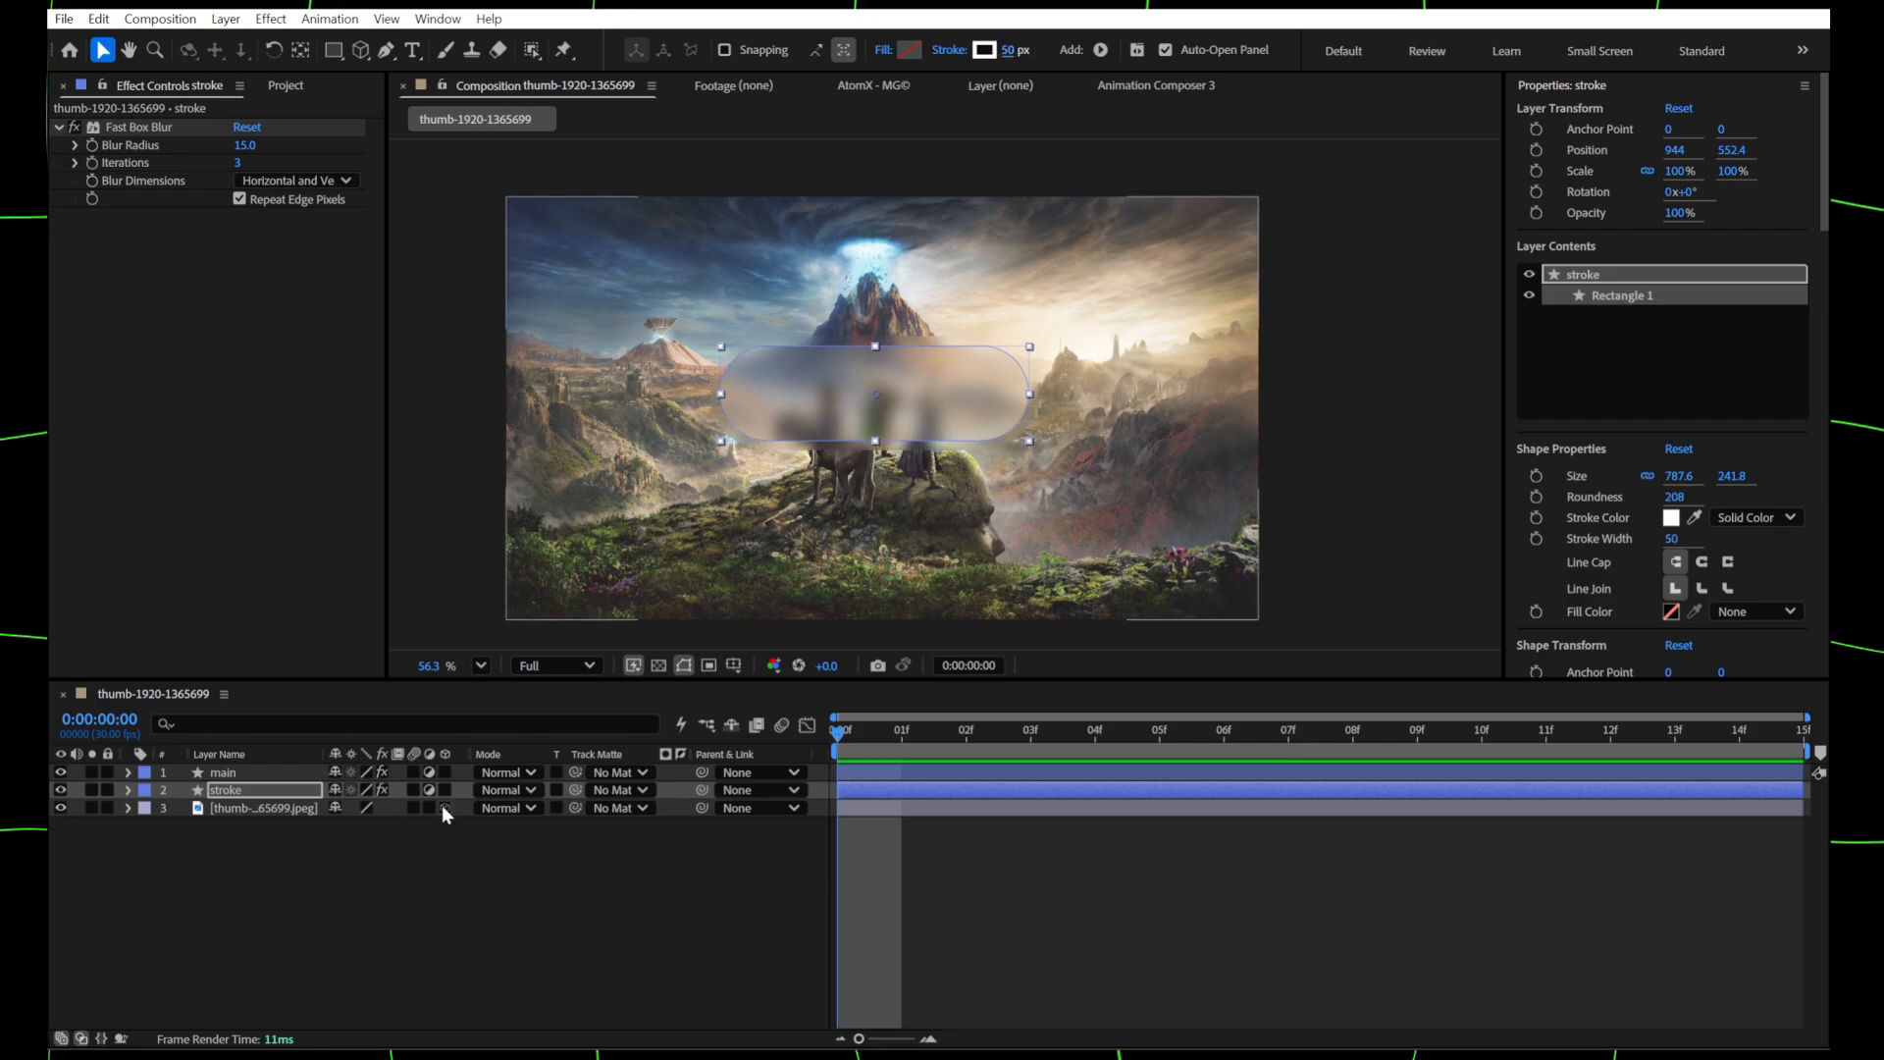
- Turn off the adjustment layer setting on the stroke layer
click(297, 864)
click(428, 791)
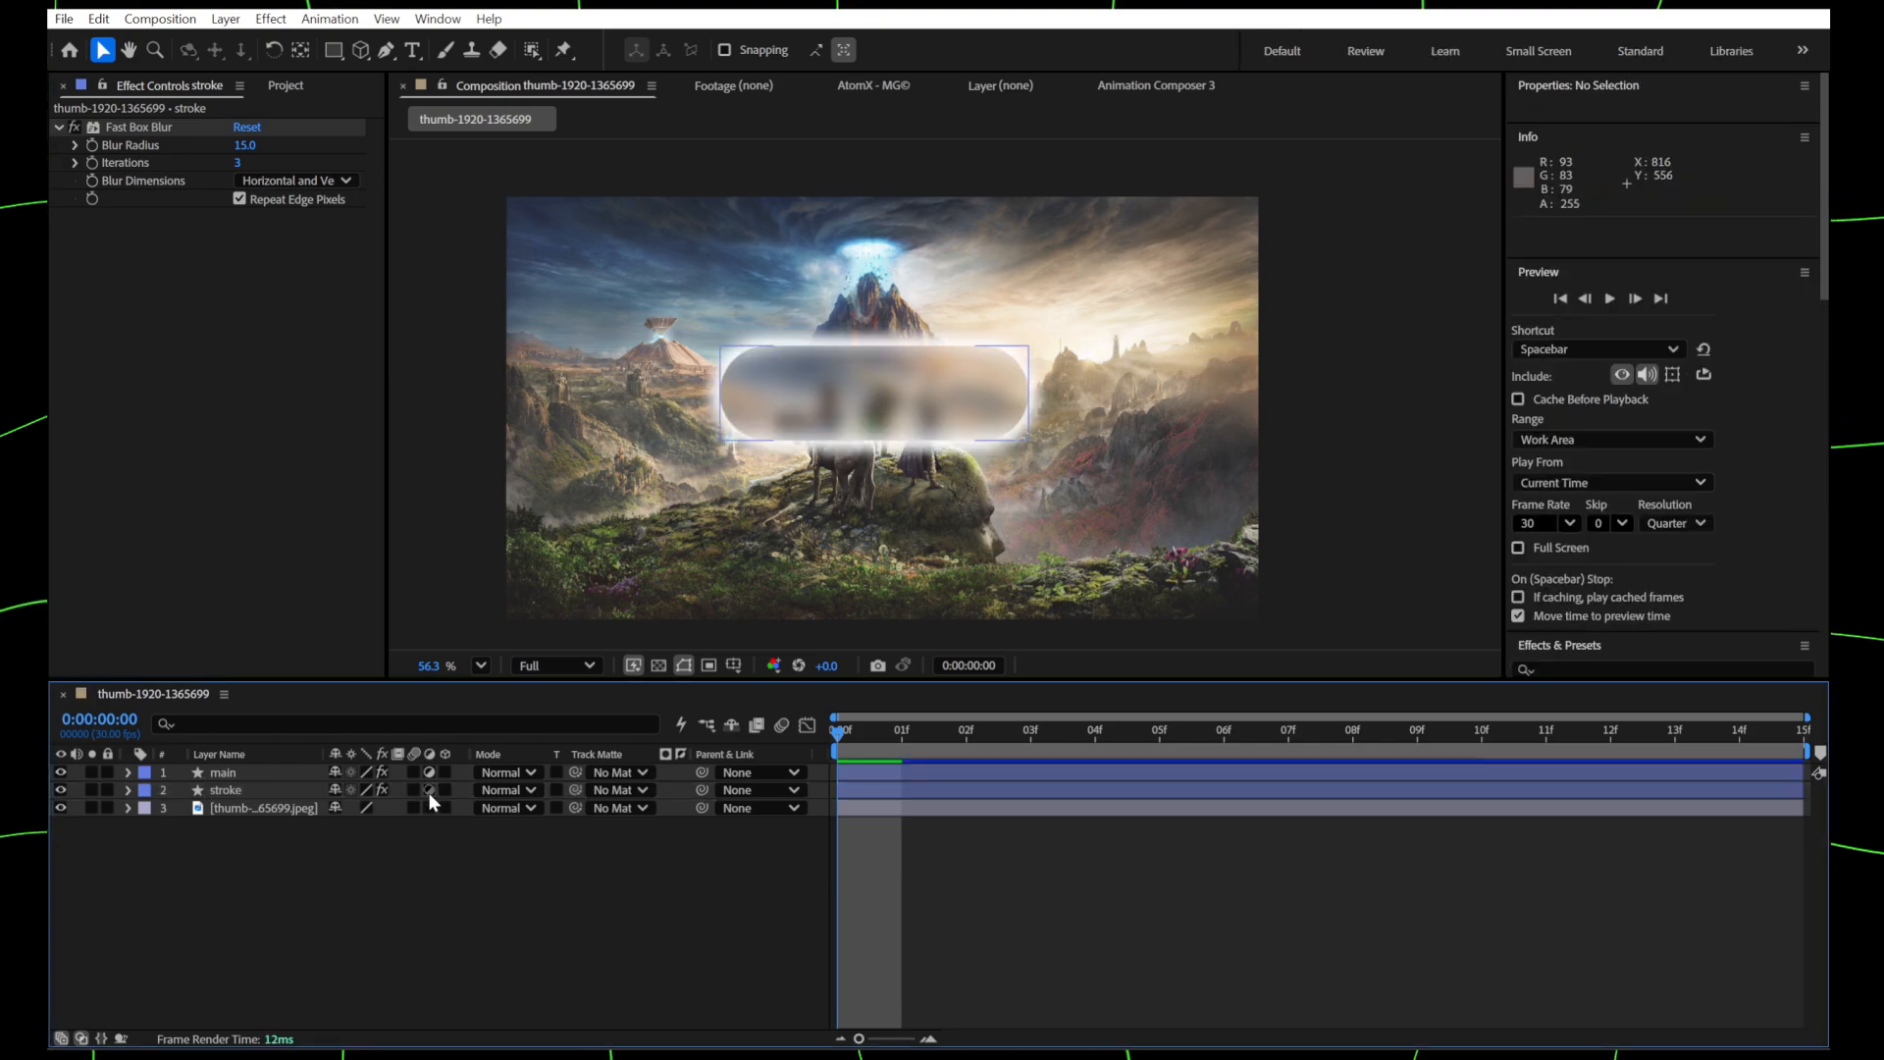
click(280, 793)
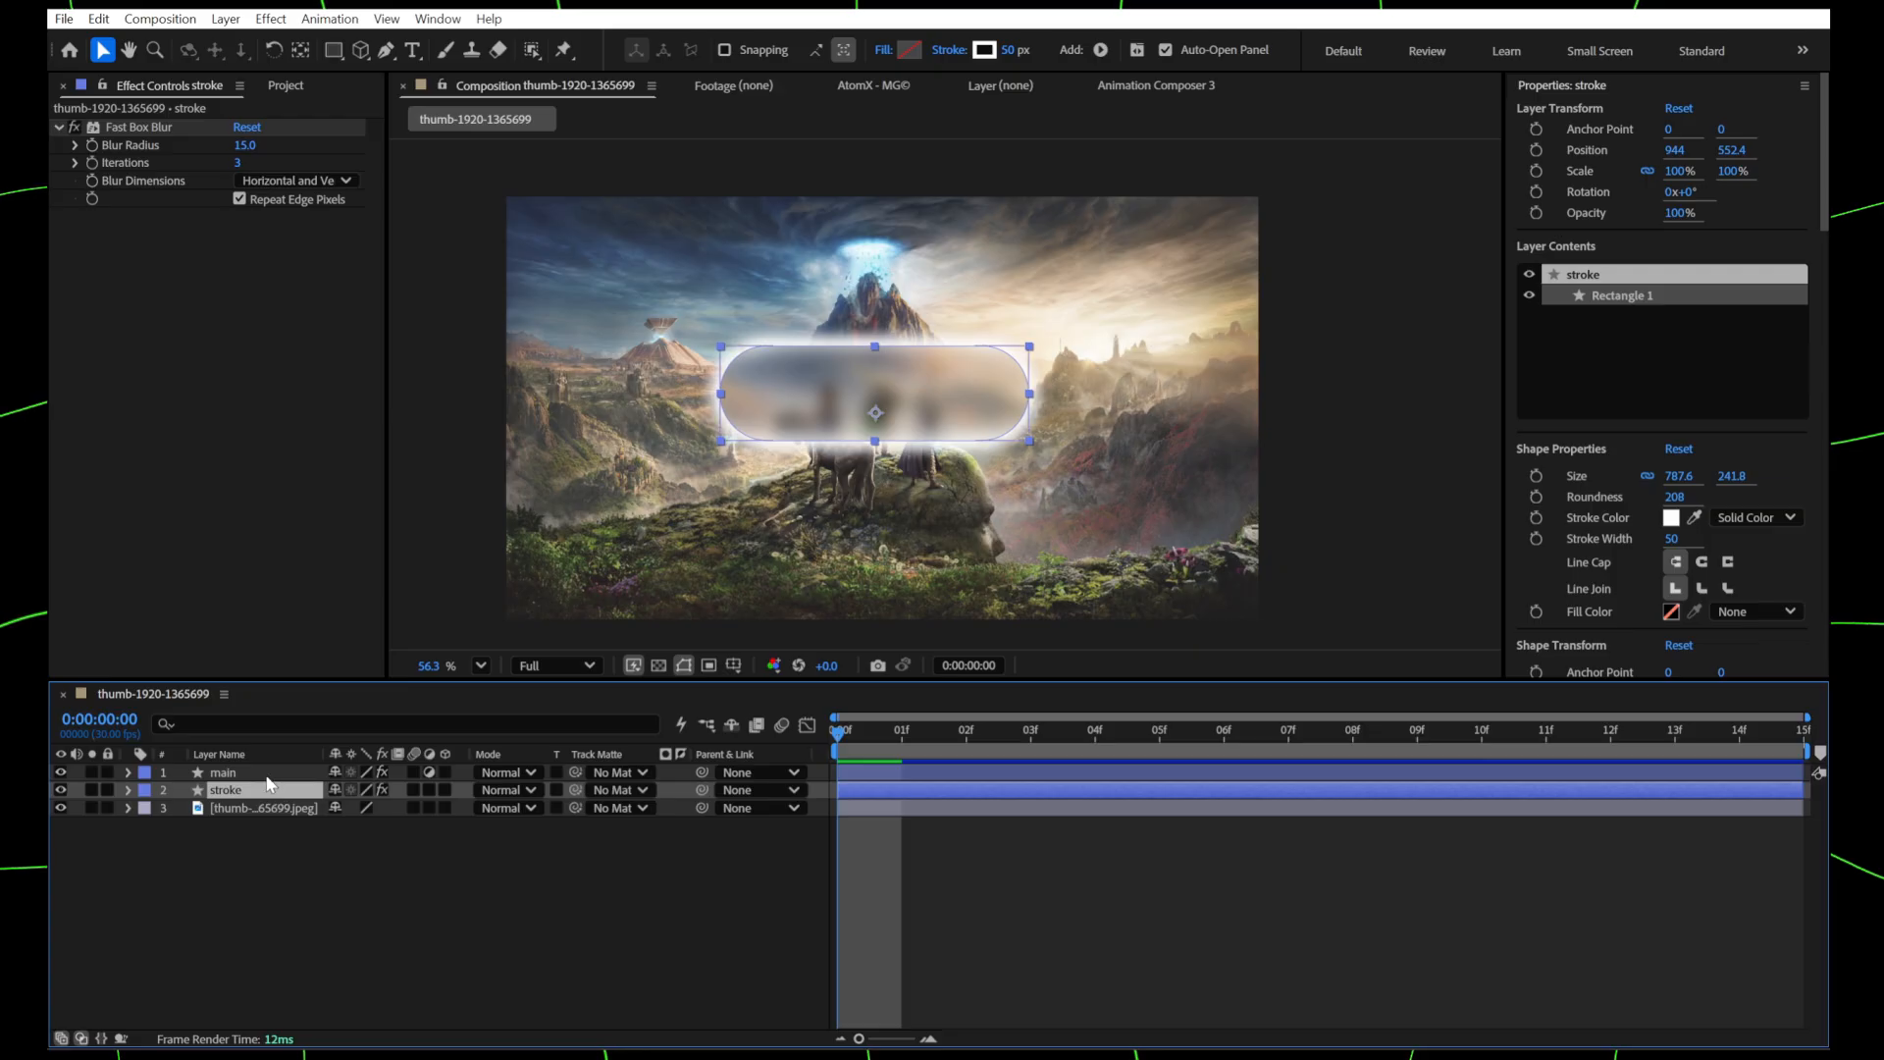
- Set the stroke layer as the track matte of the main layer
click(268, 775)
drag(575, 772, 280, 793)
click(284, 840)
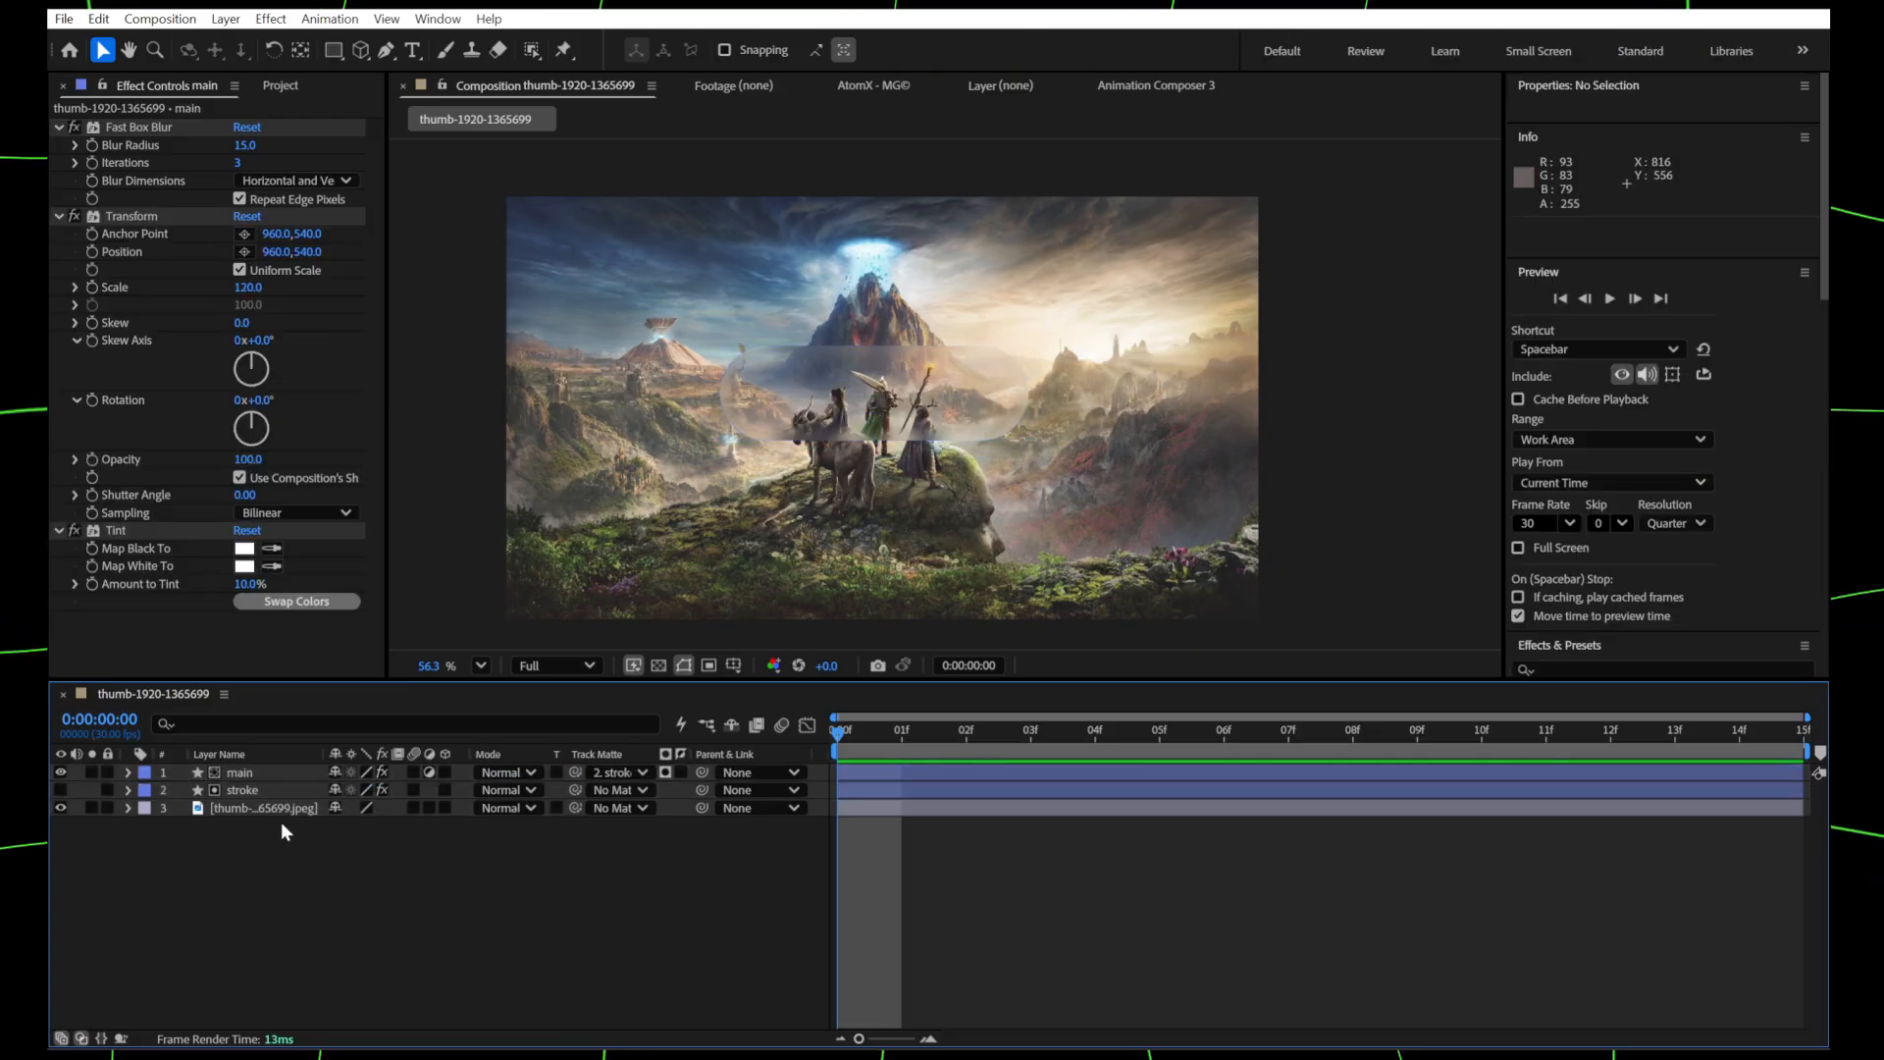
- Apply Displacement Map to the main layer, using the stroke layer with Effects & Masks as its displacement source
click(248, 769)
key(ctrl+space)
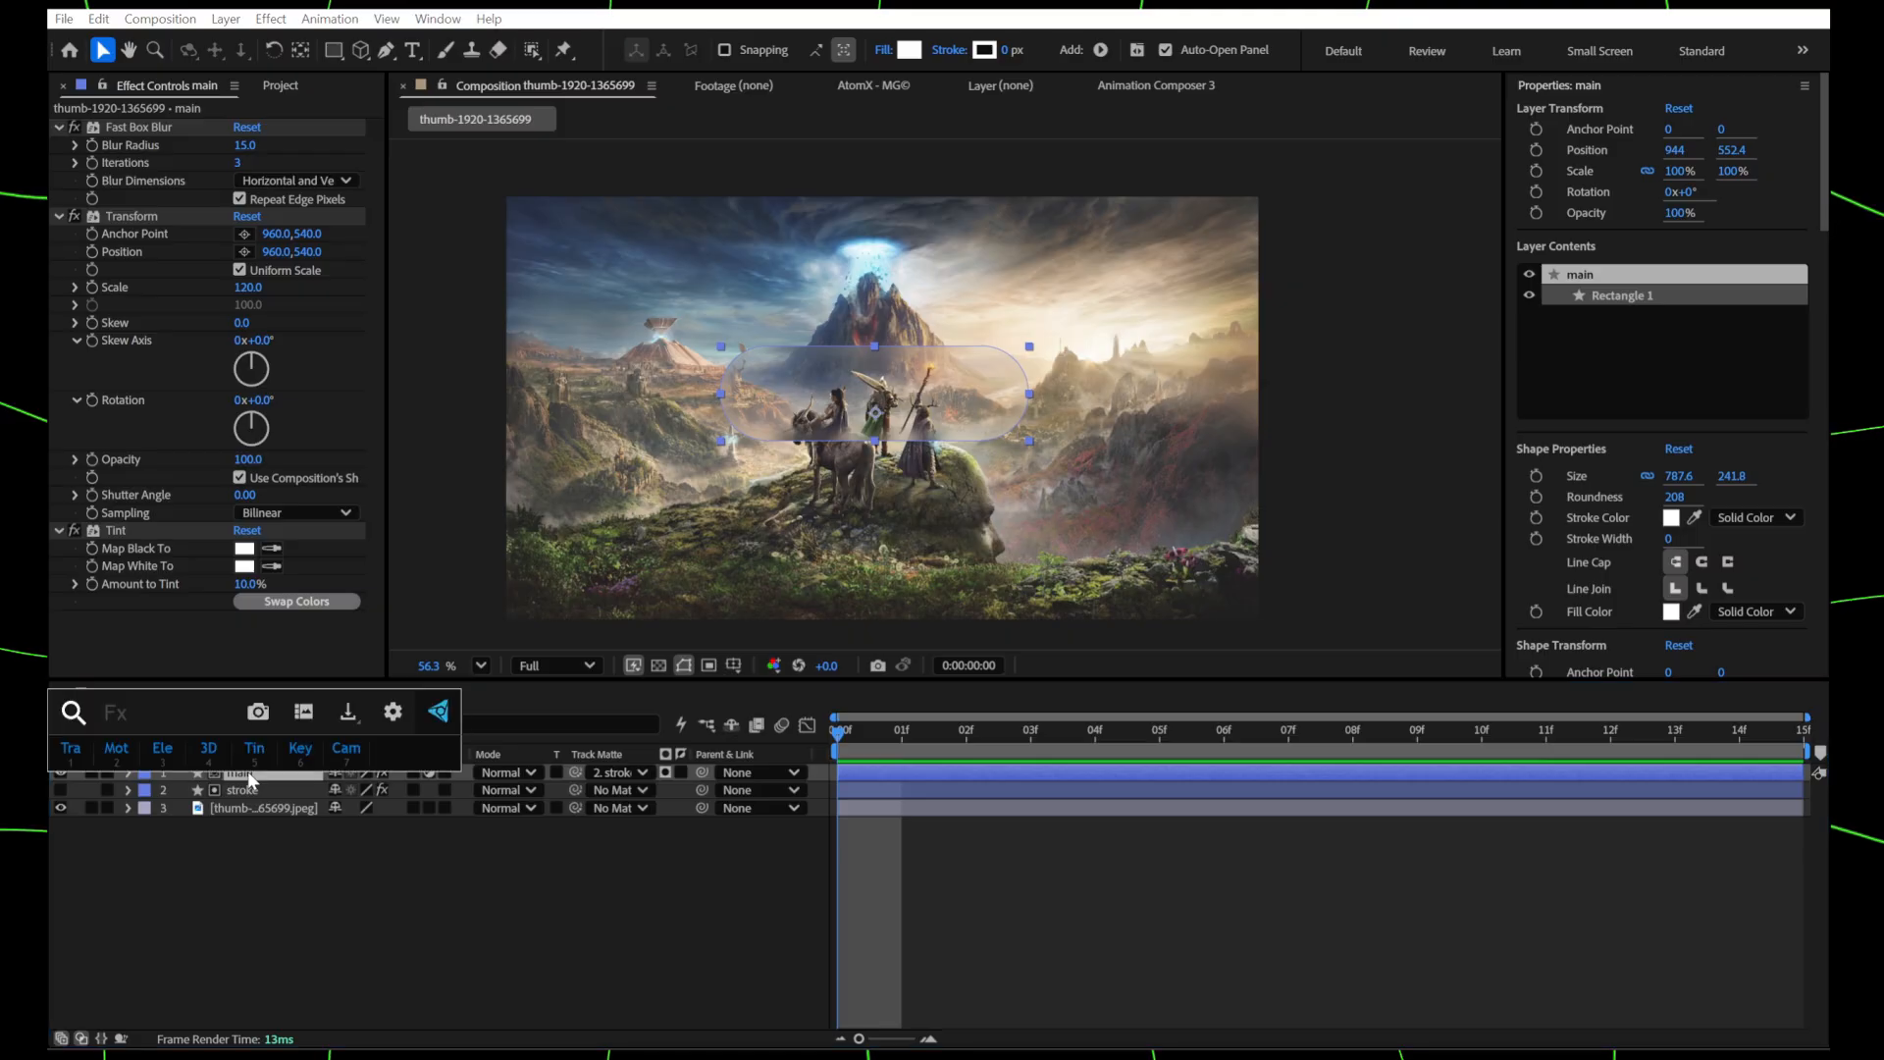
text(di)
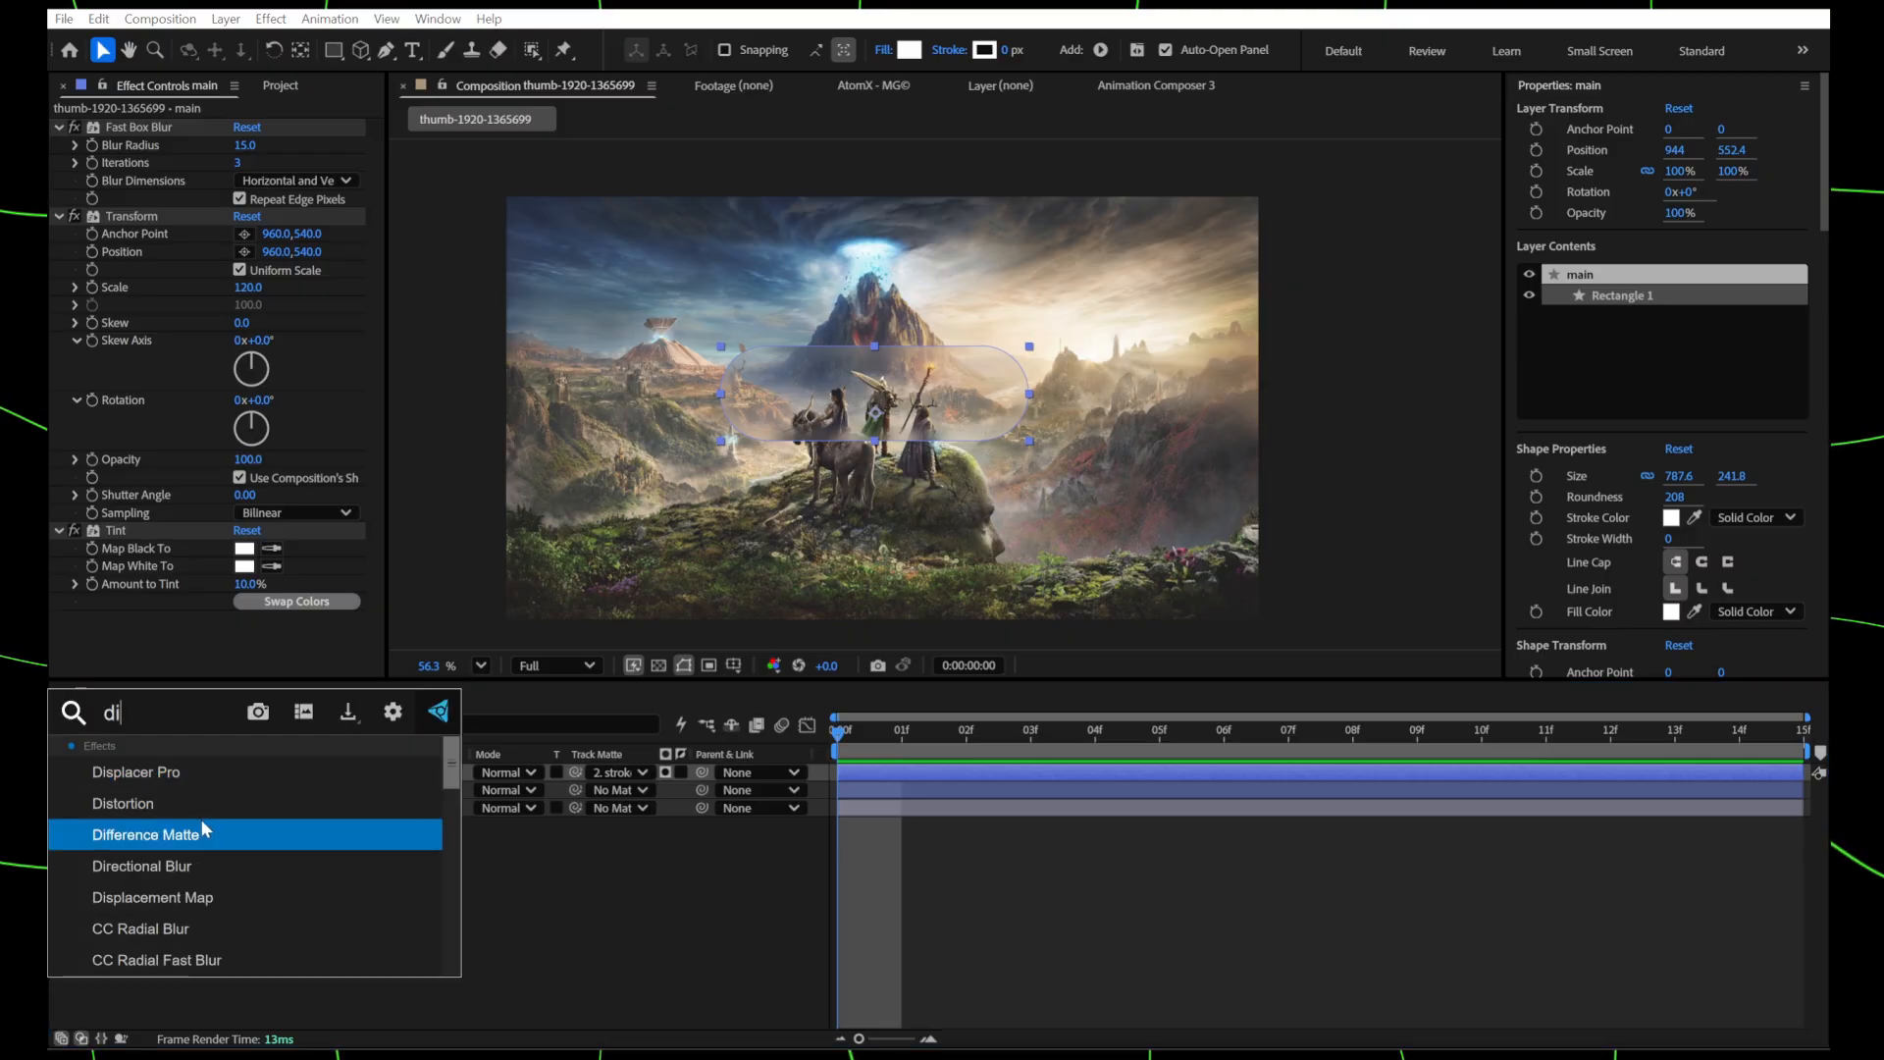
click(186, 894)
click(263, 543)
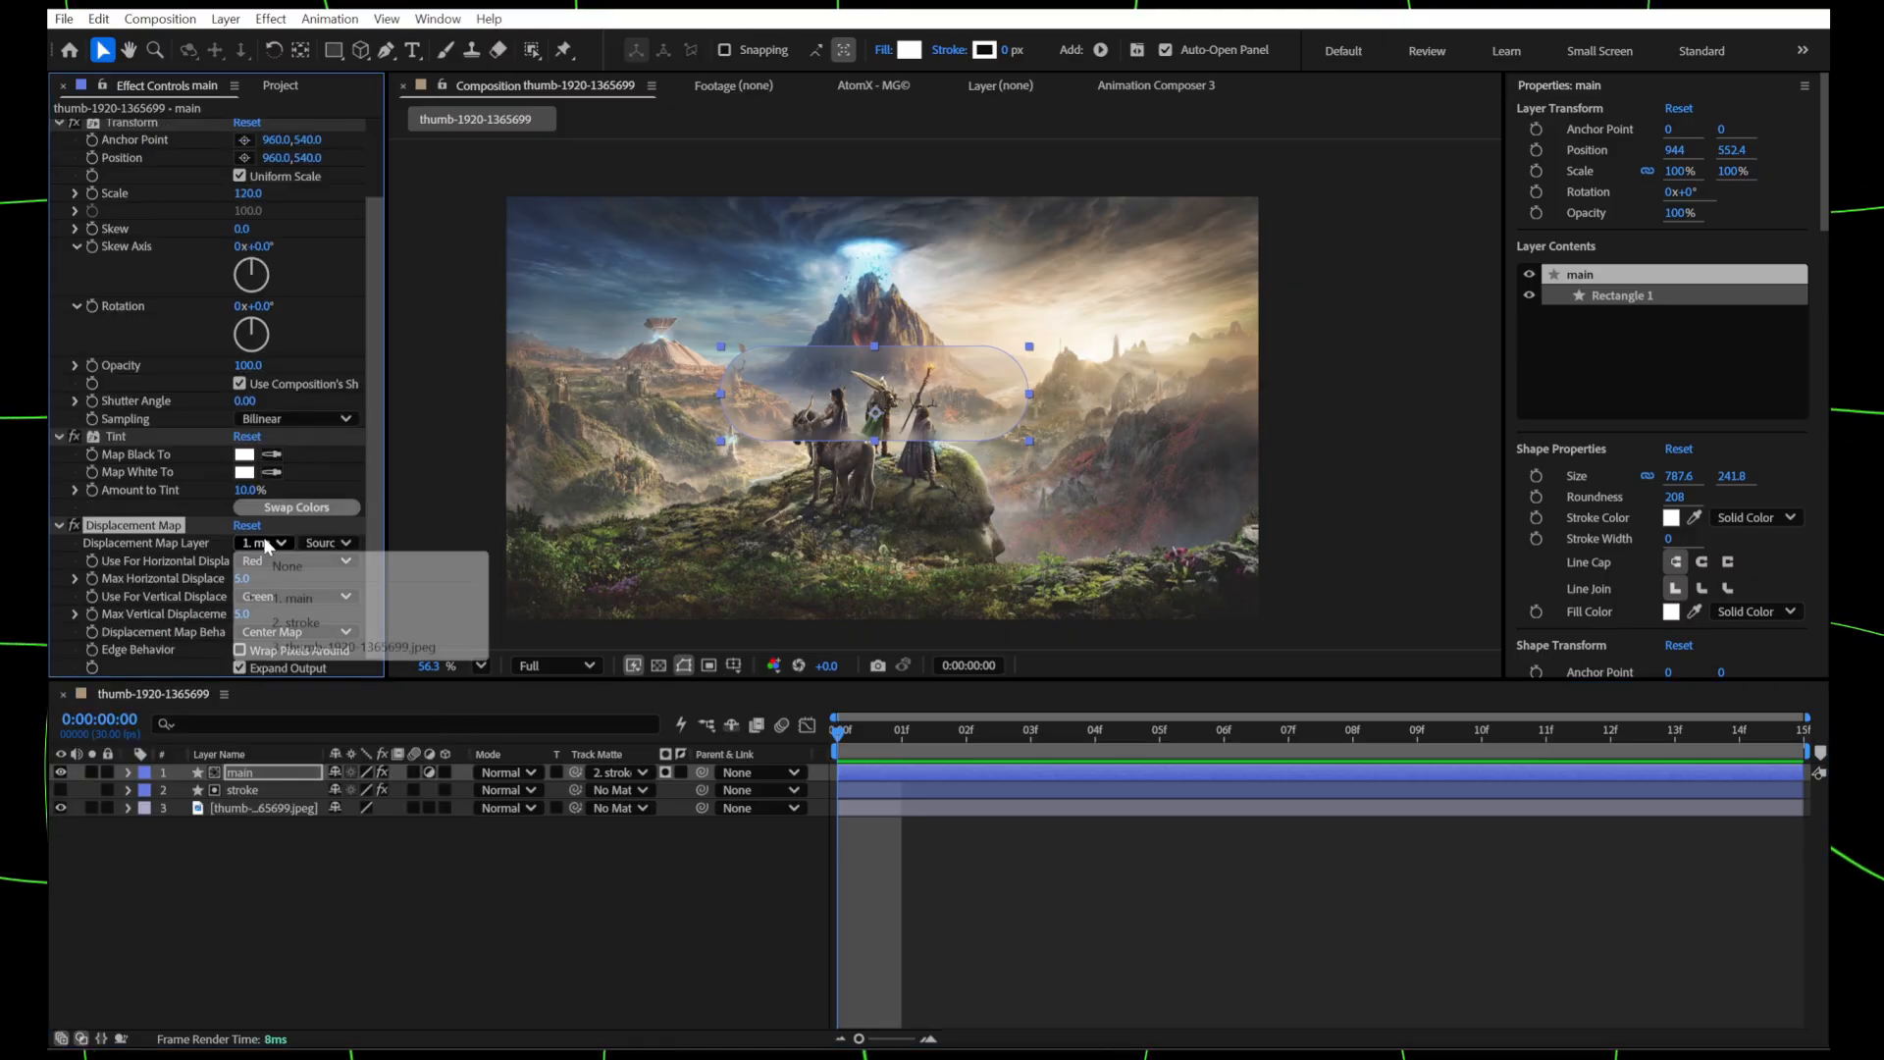
click(263, 623)
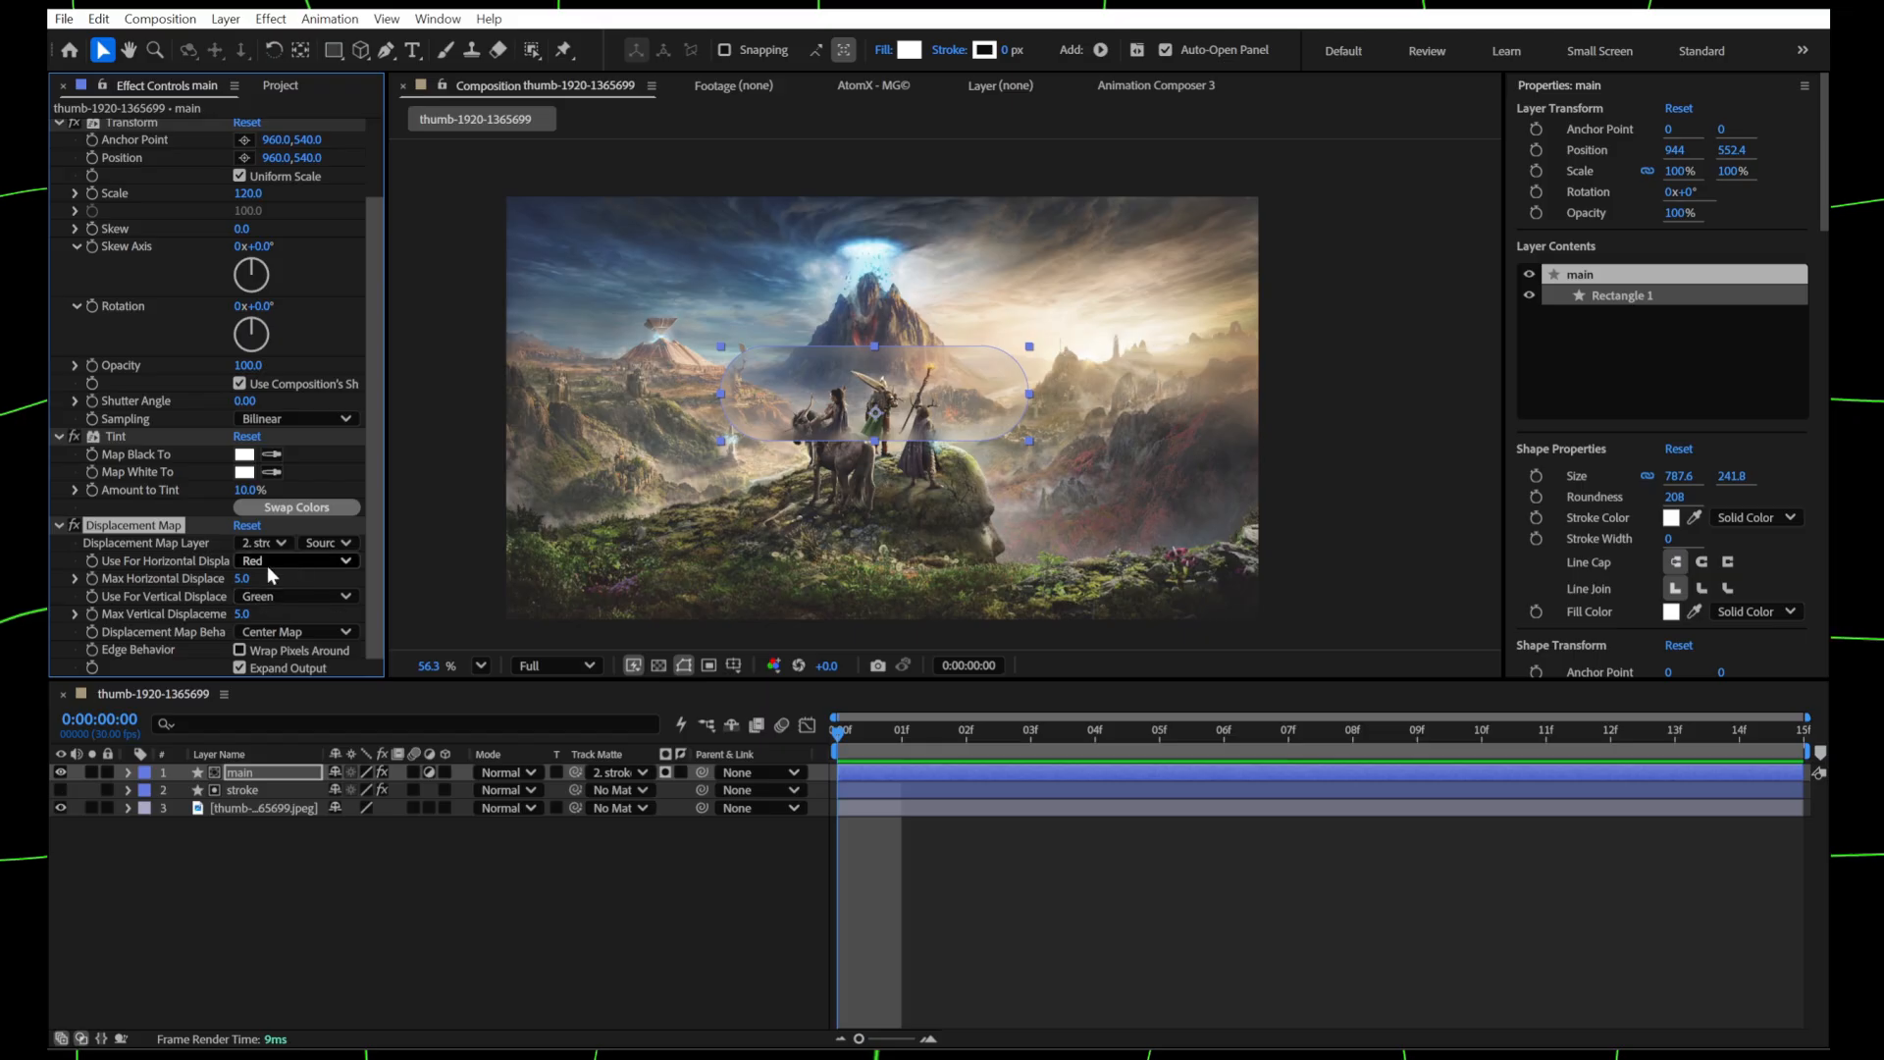
click(328, 543)
click(329, 614)
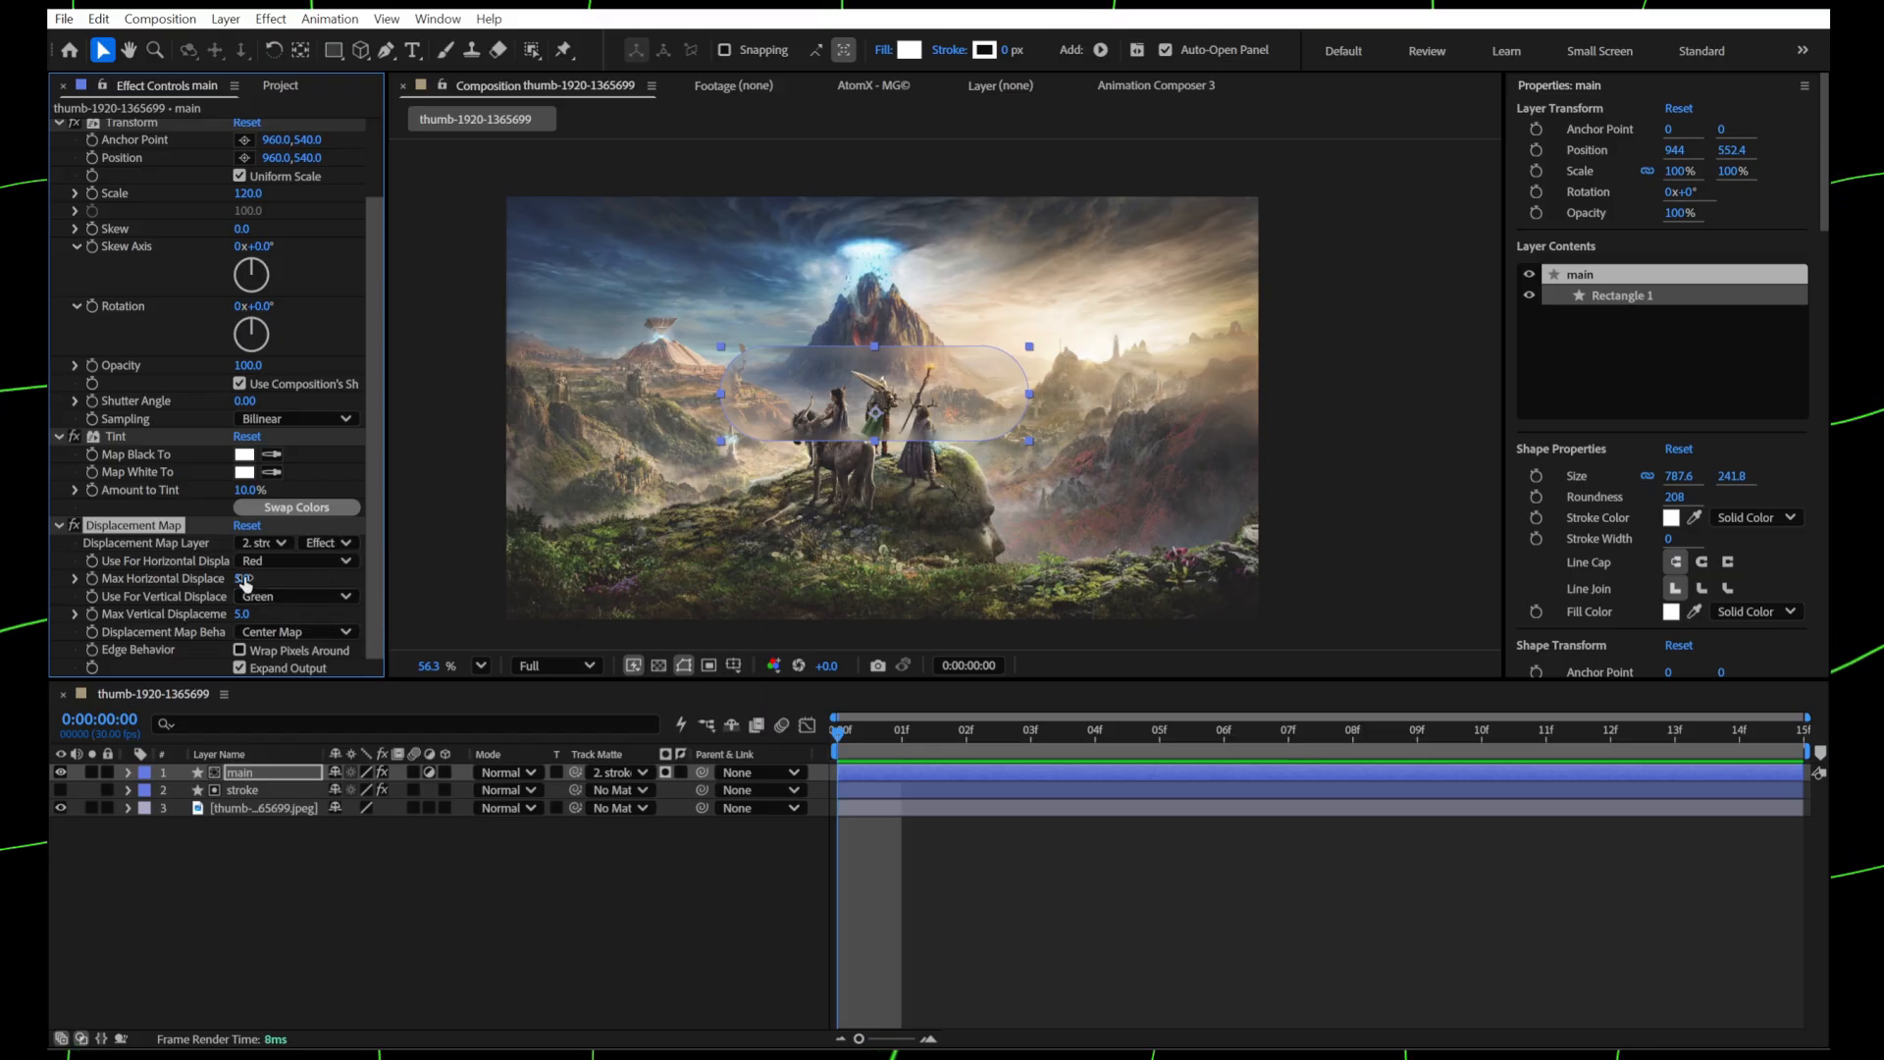
- Set the Displacement Map's maximum horizontal displacement to 170 and its maximum vertical displacement to 341
drag(244, 580, 426, 603)
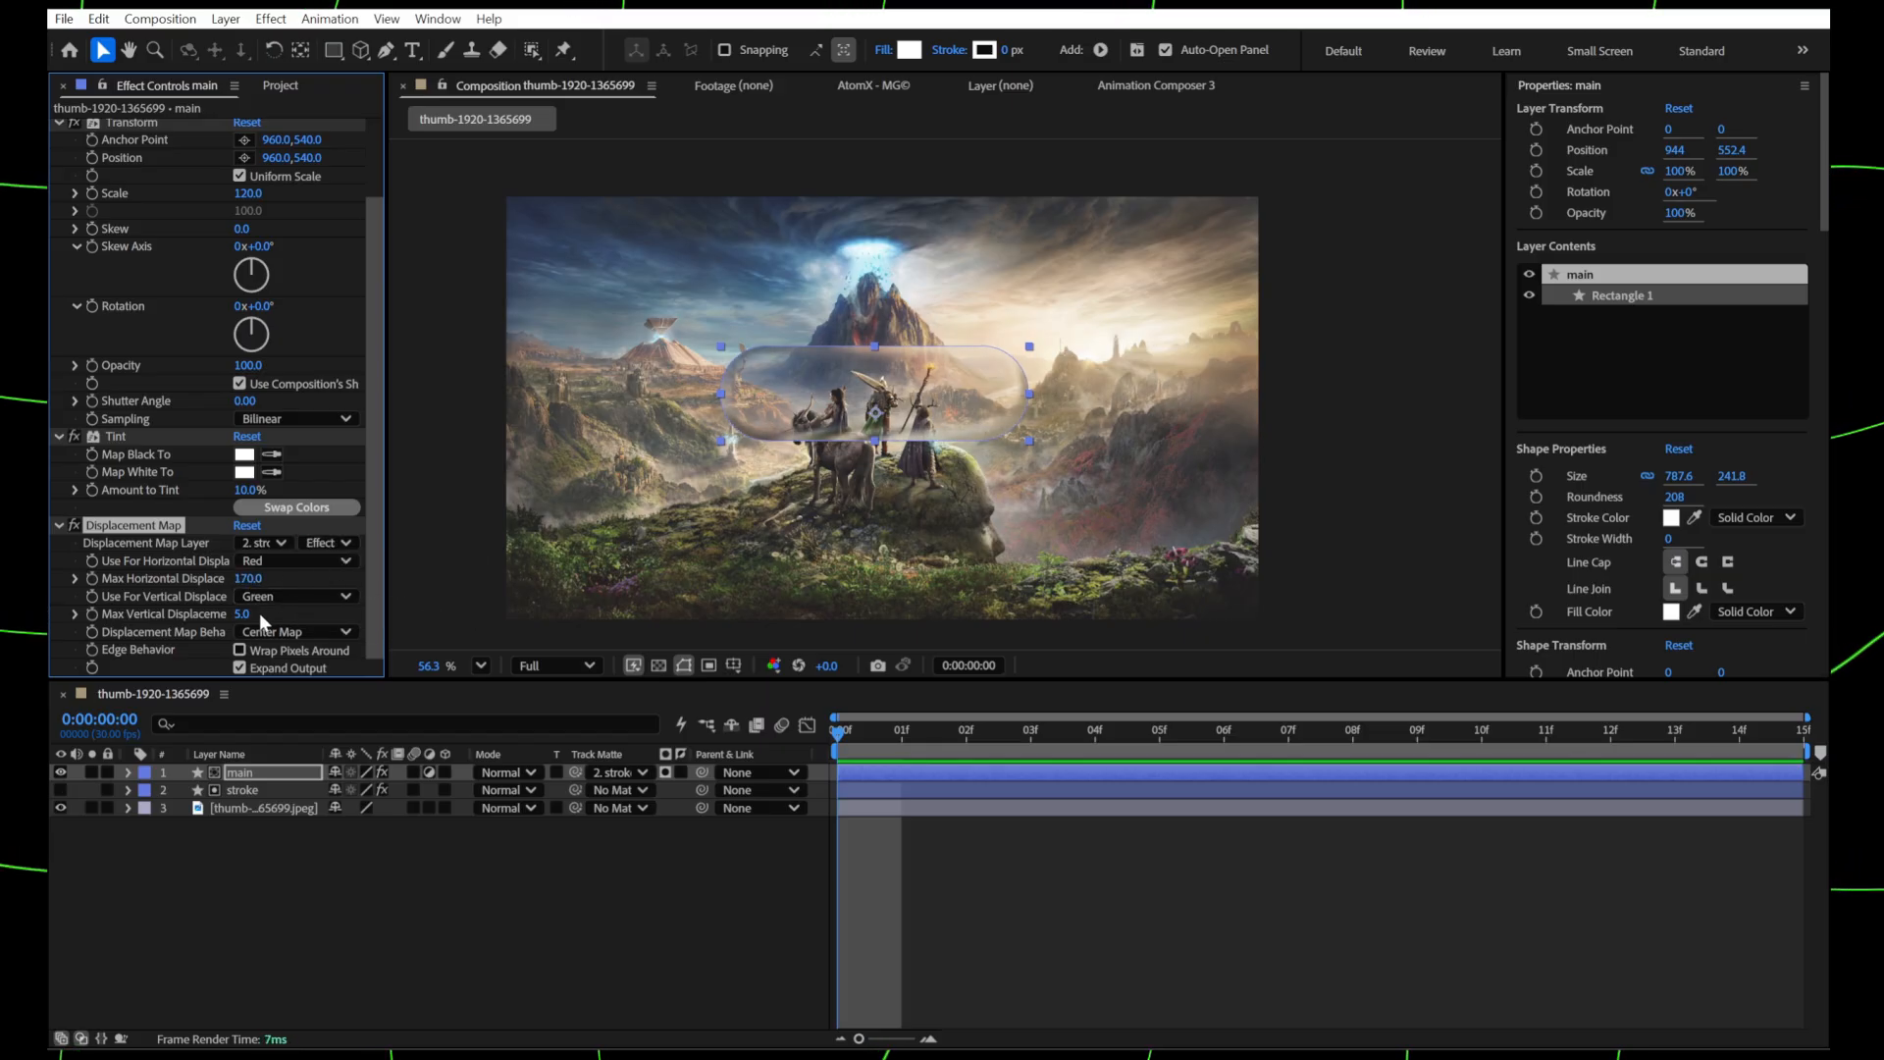
drag(246, 613, 571, 592)
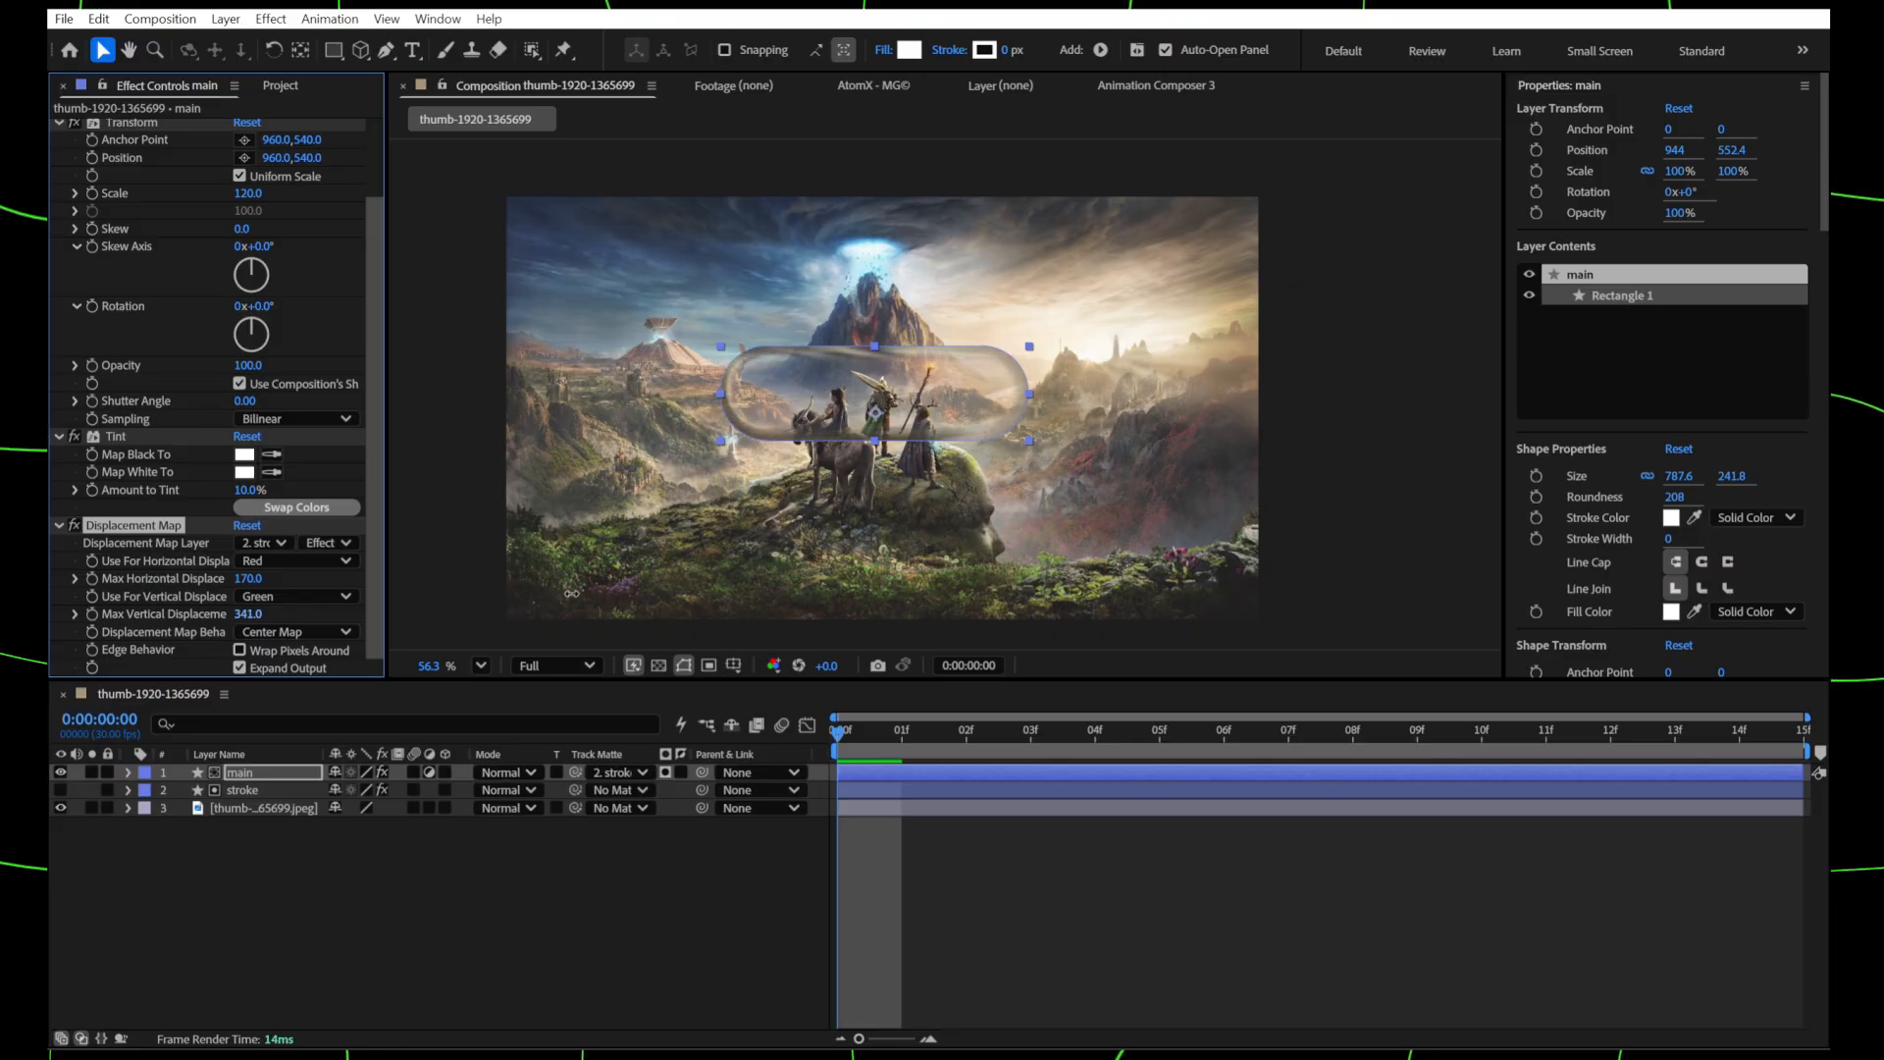
click(253, 822)
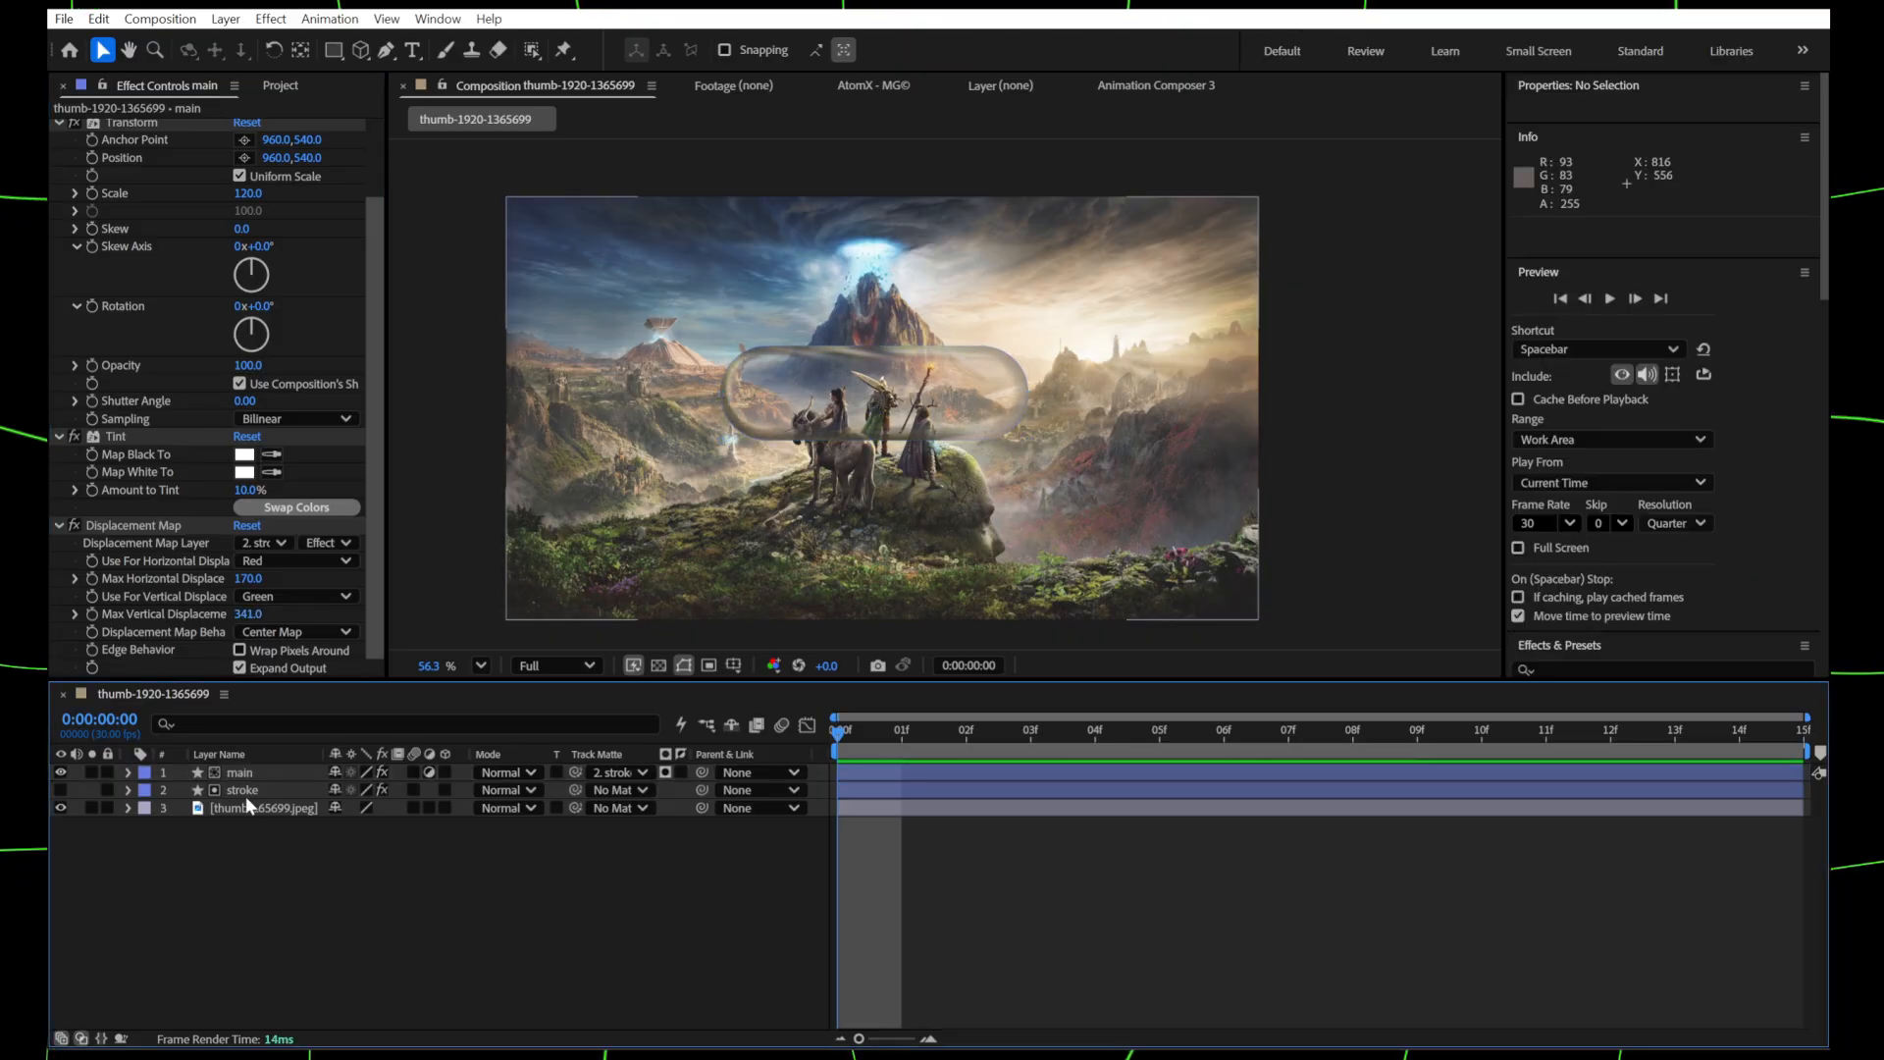
- Duplicate the main layer beneath the stroke layer and turn off the copy's adjustment layer setting
click(240, 774)
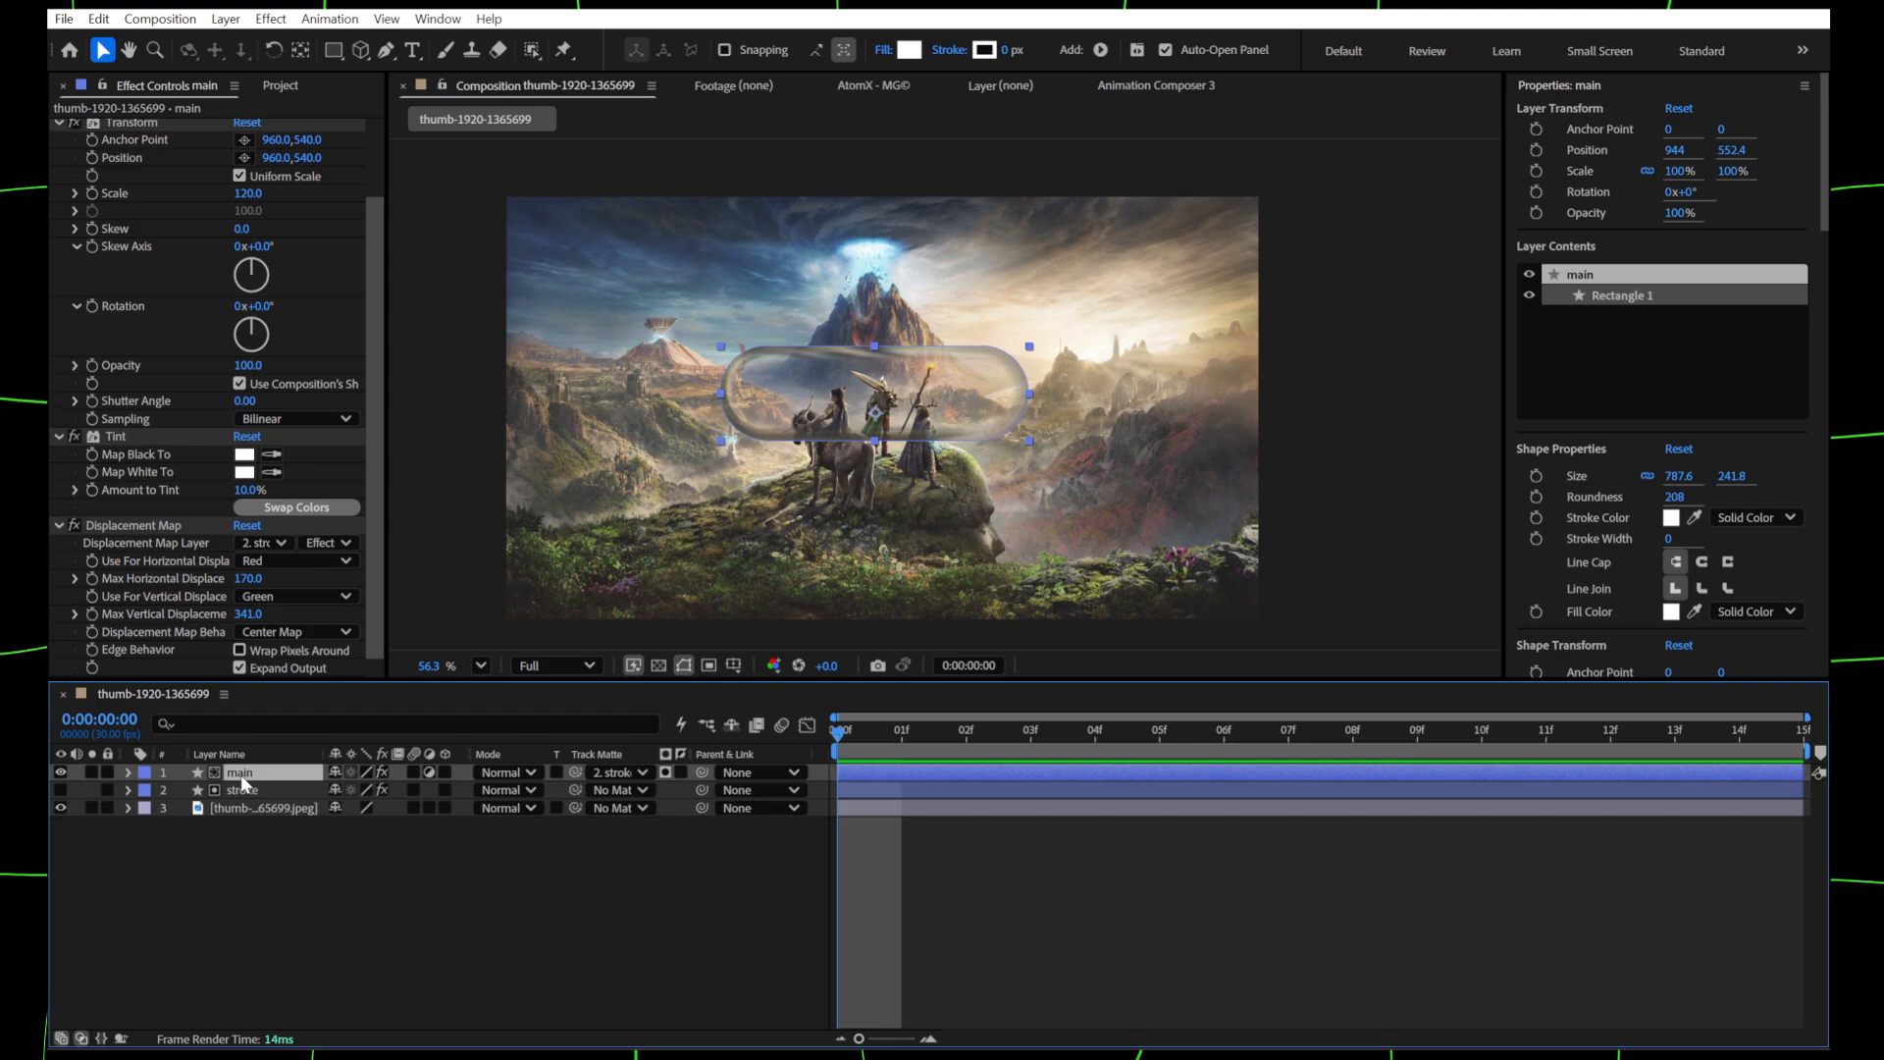
key(ctrl+d)
drag(239, 772, 241, 807)
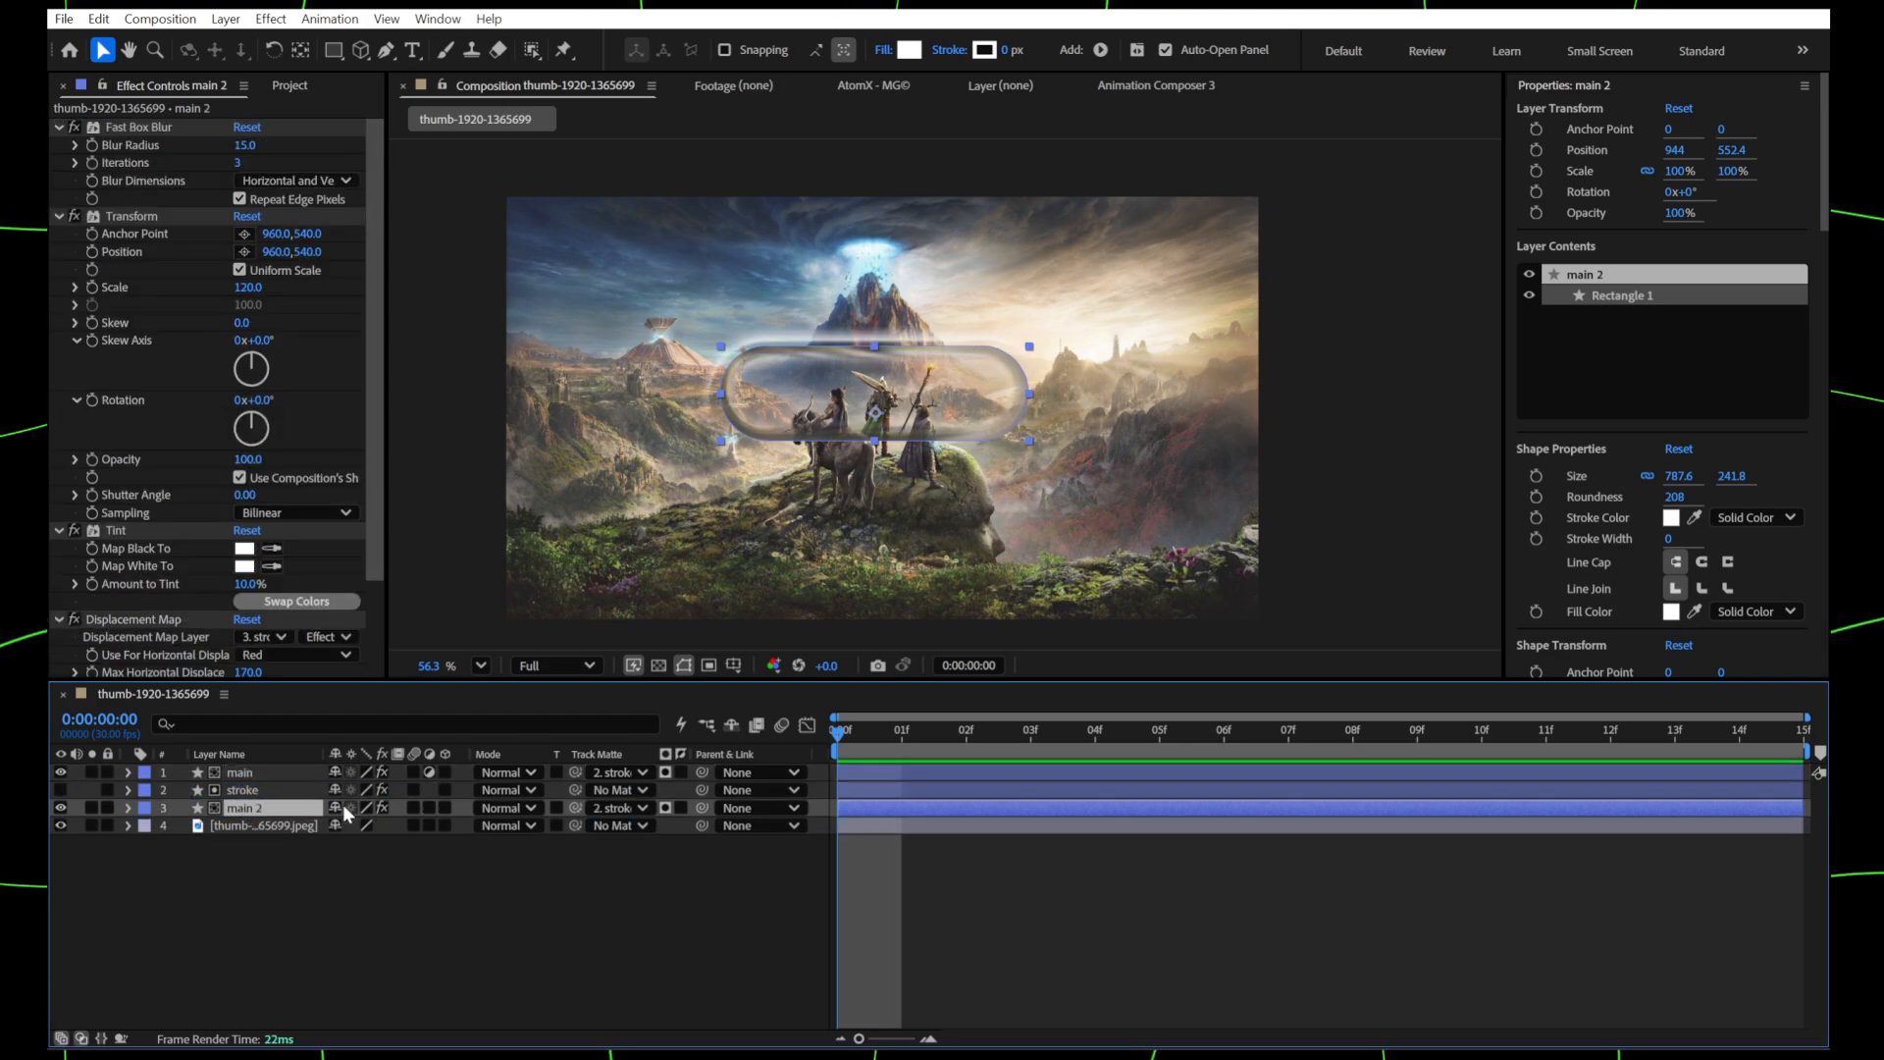
- Delete the Displacement Map, Tint, Transform and Fast Box Blur effects from the main 2 layer
click(151, 622)
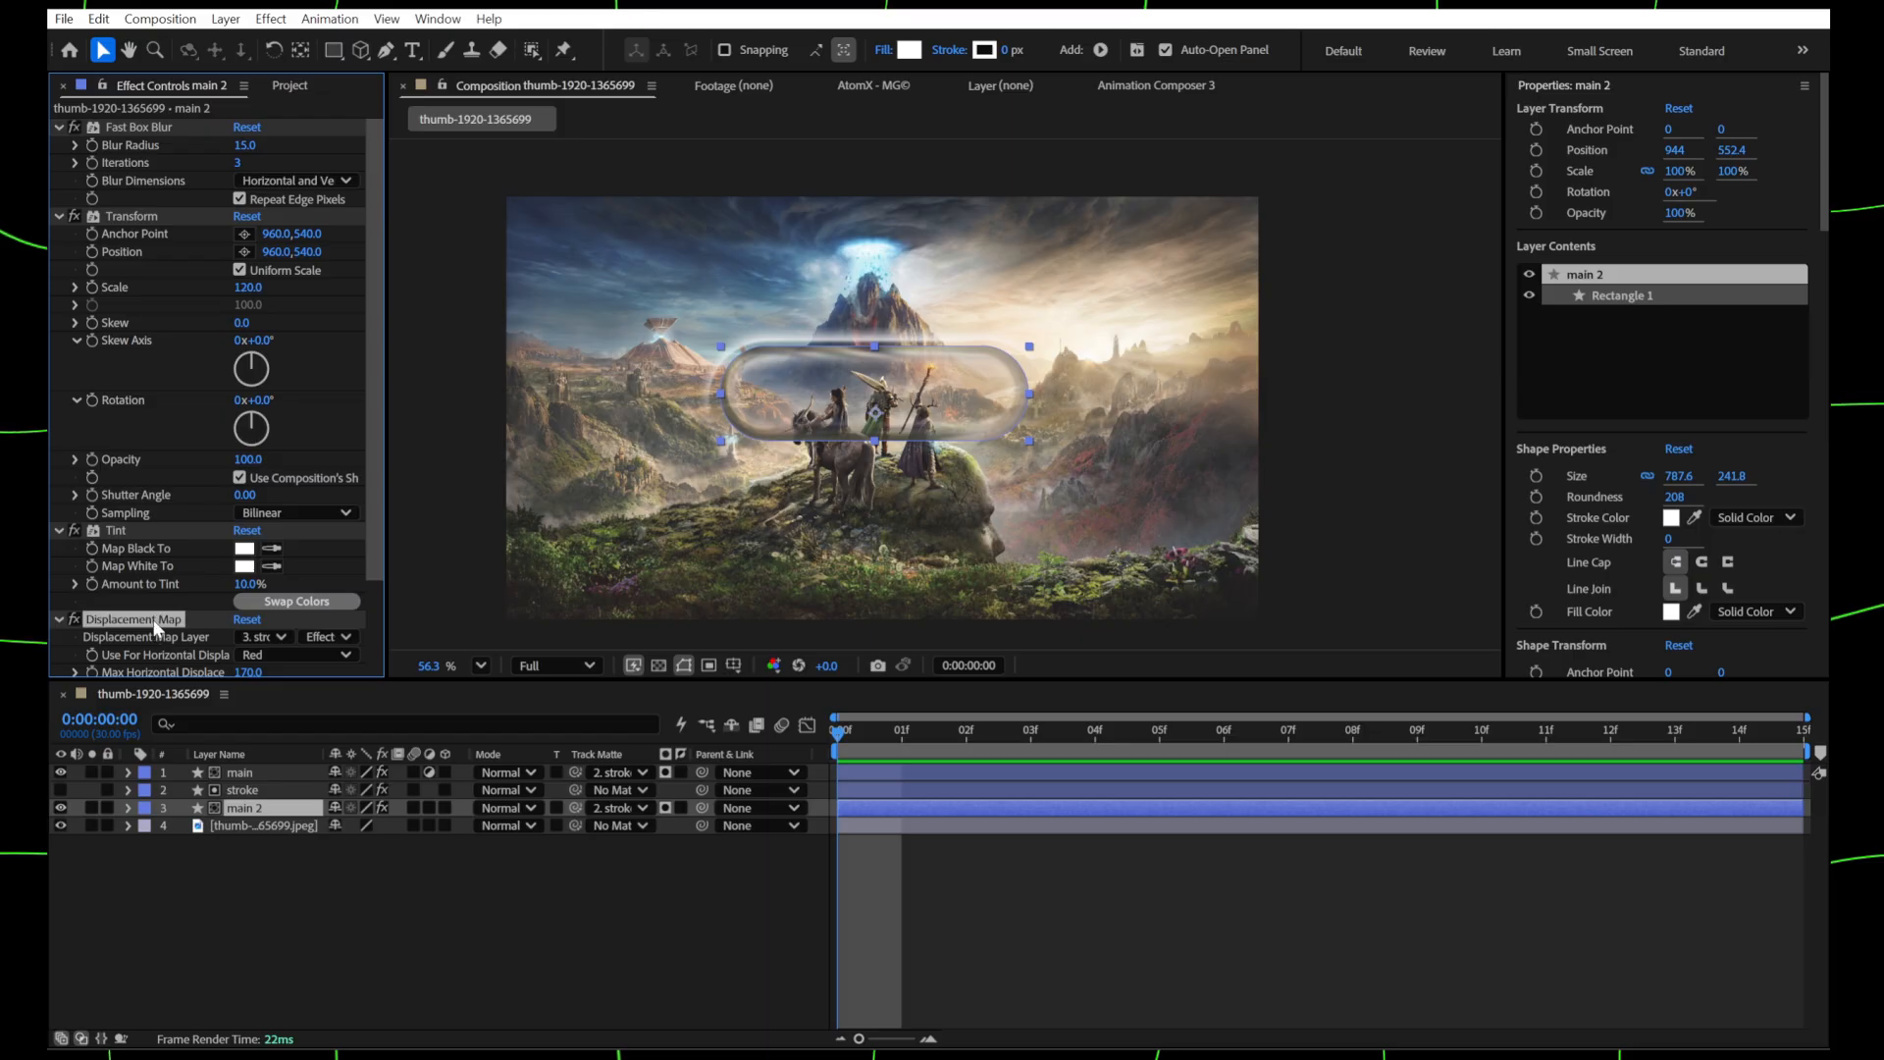
key(Delete)
click(114, 532)
key(Delete)
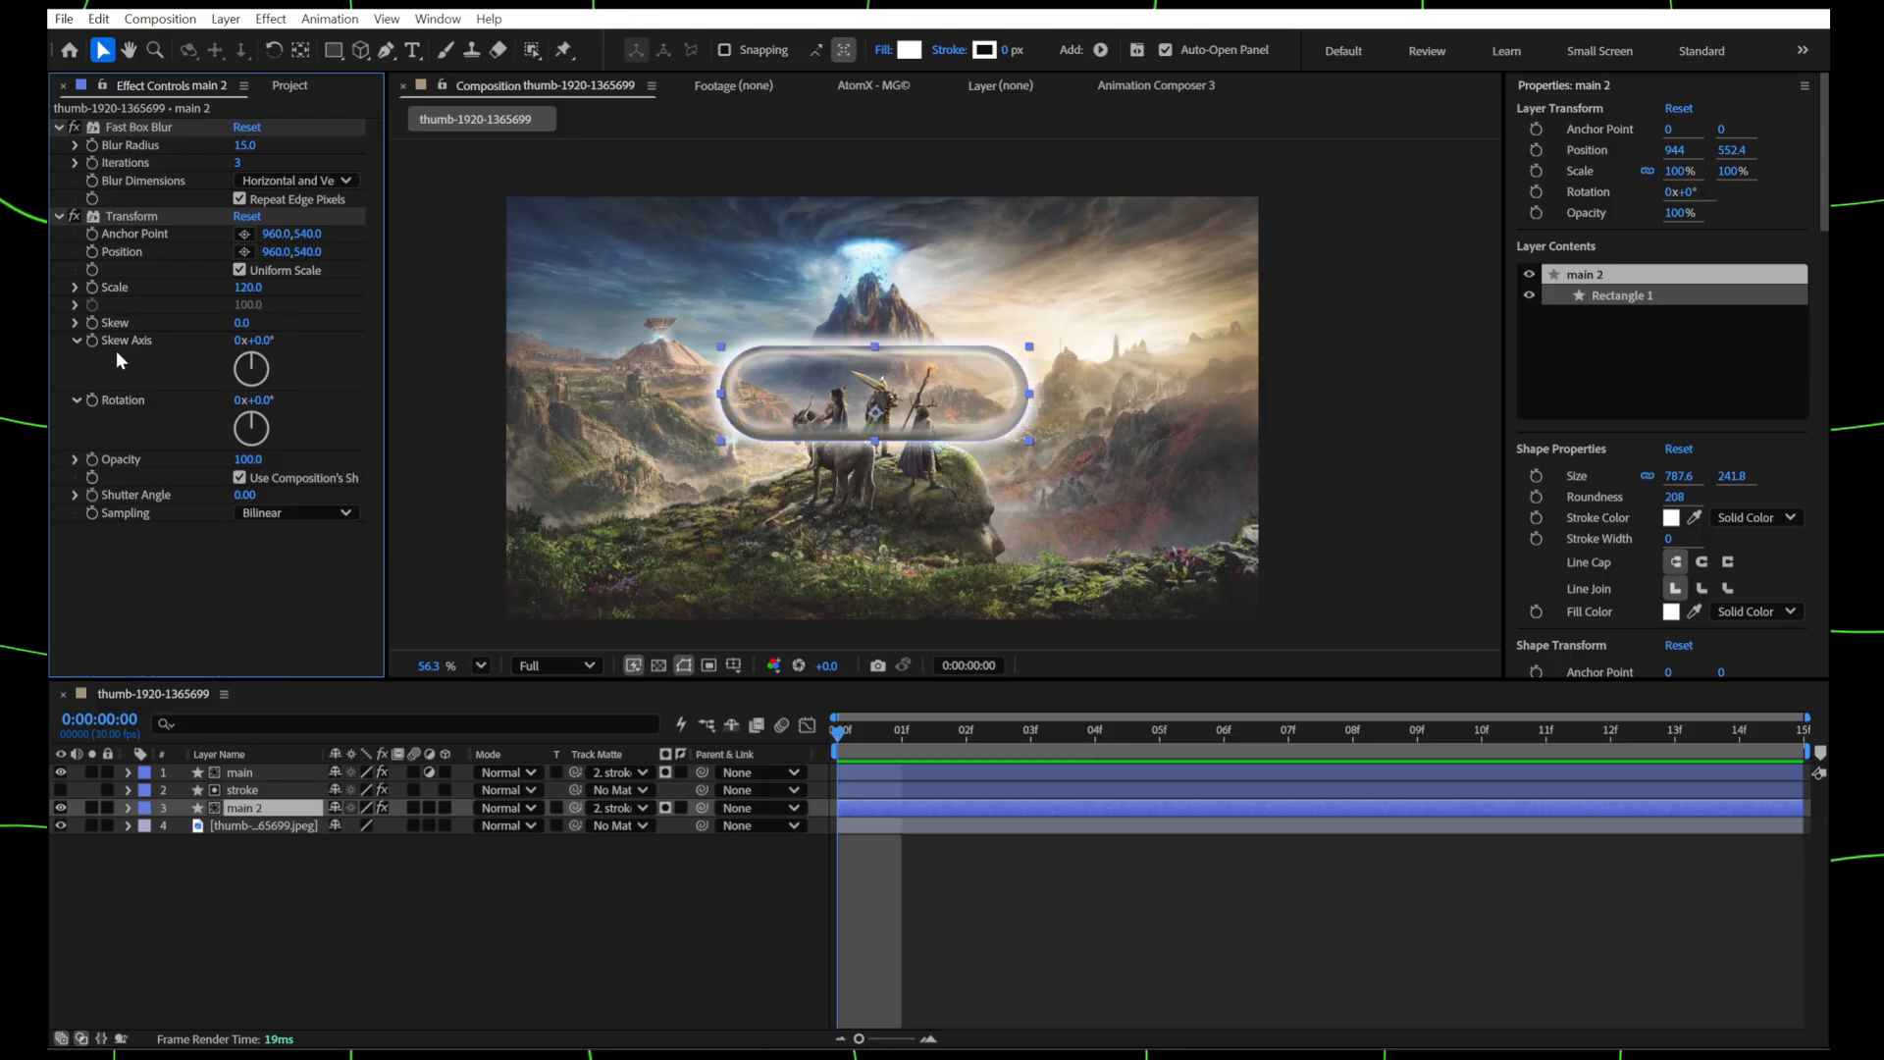
click(118, 217)
key(Delete)
click(122, 126)
key(Delete)
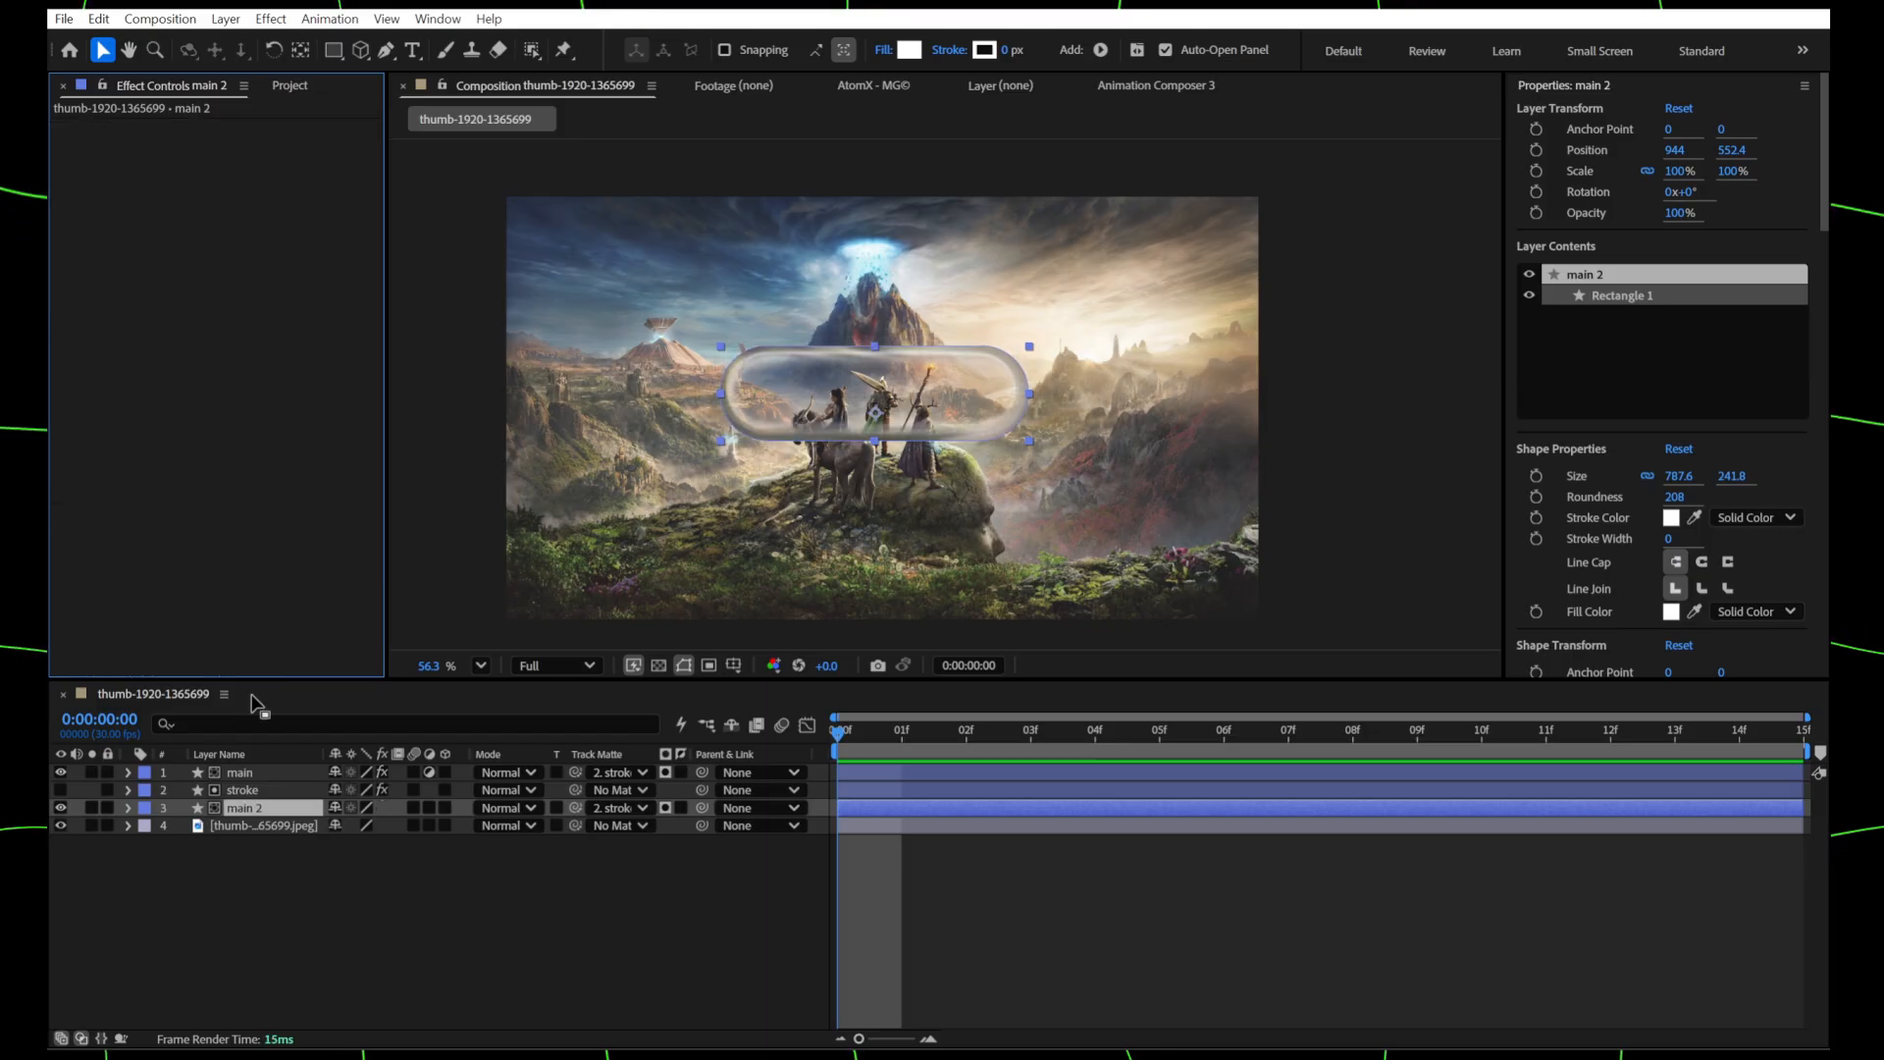
- Set the main 2 layer's fill to None and adjust its stroke width to give a thin outline
click(881, 53)
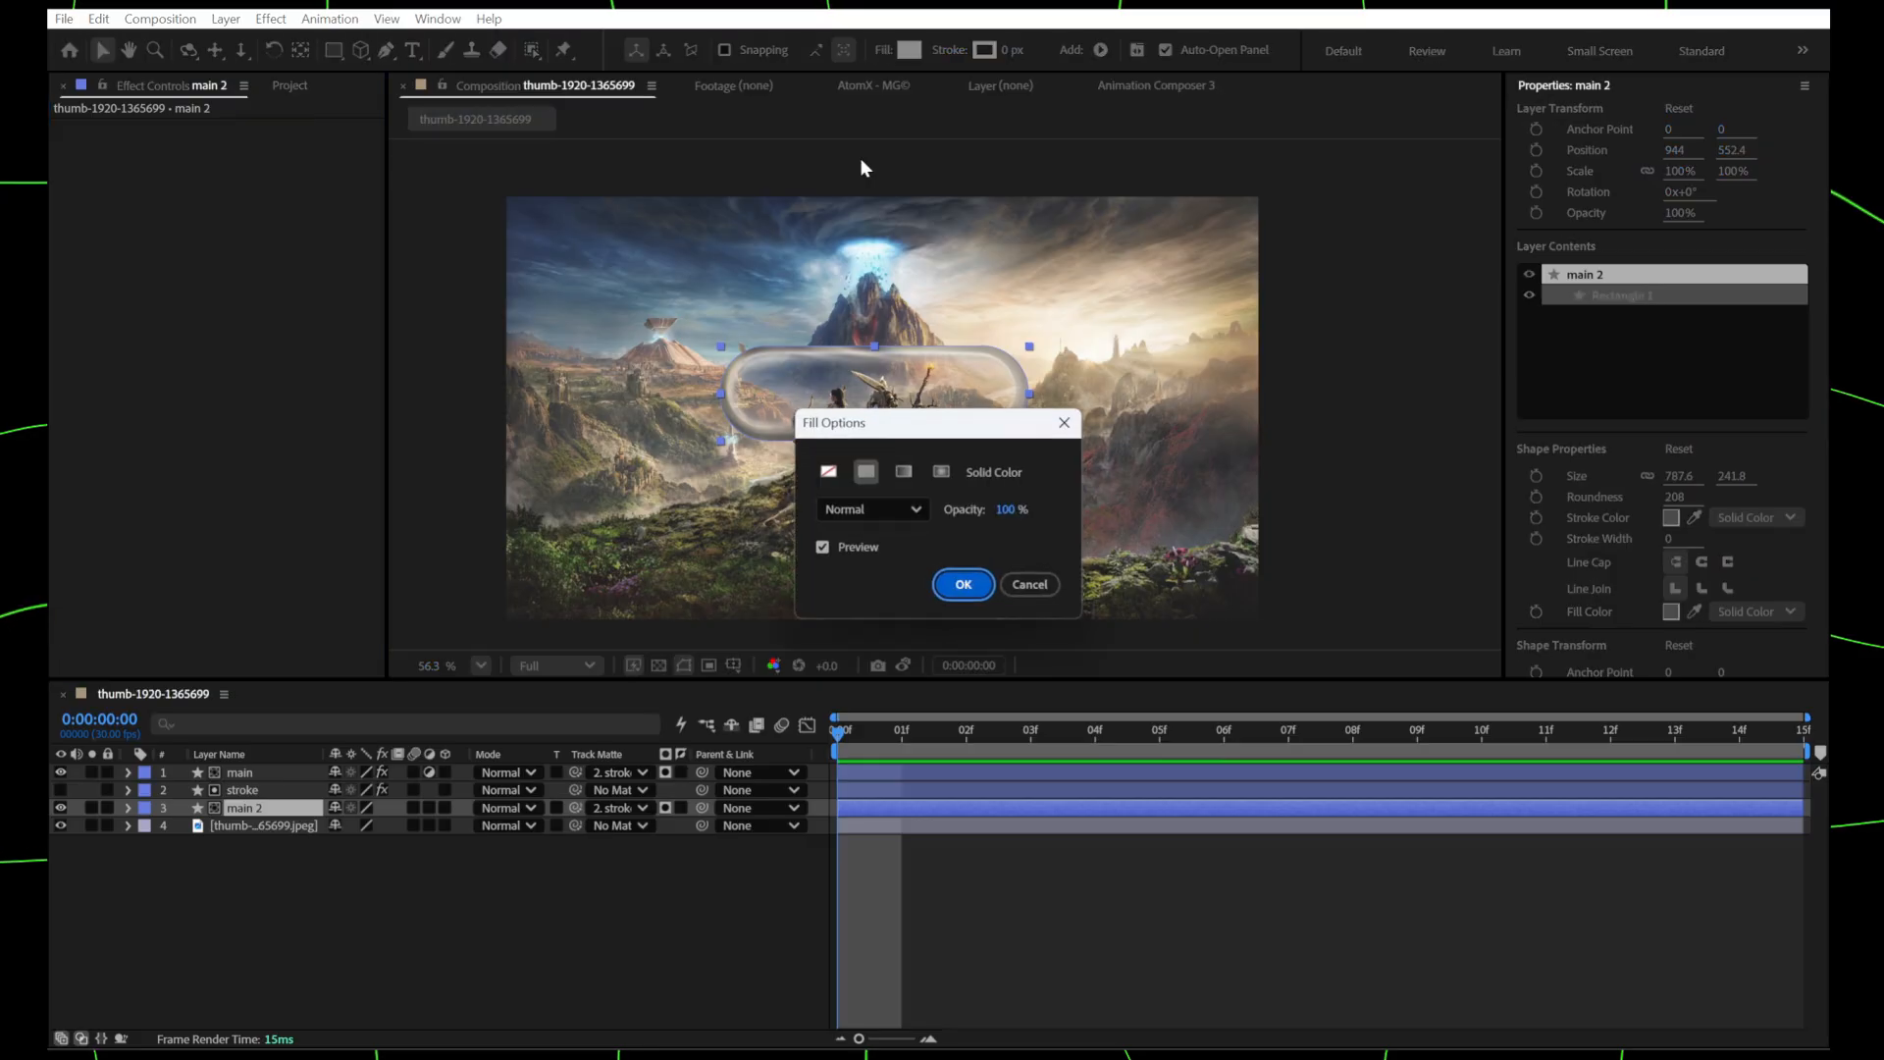
click(828, 471)
click(963, 585)
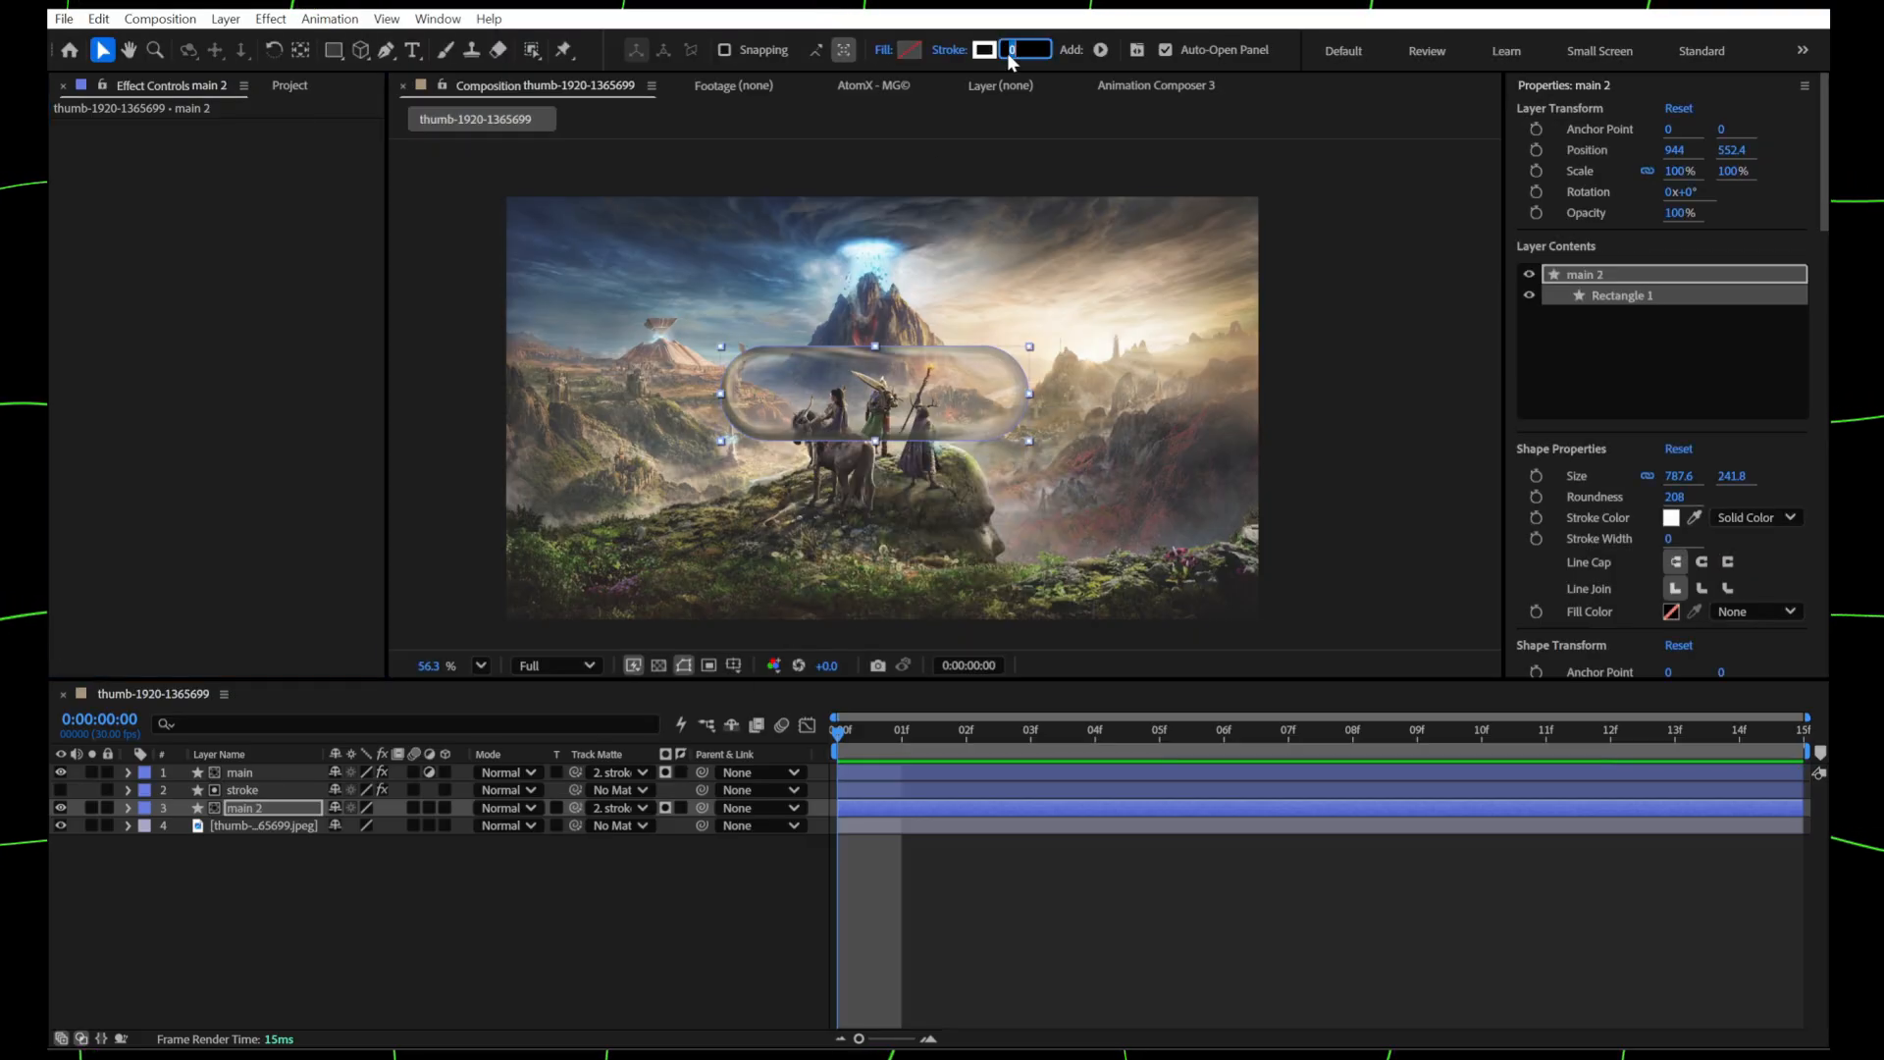
click(710, 930)
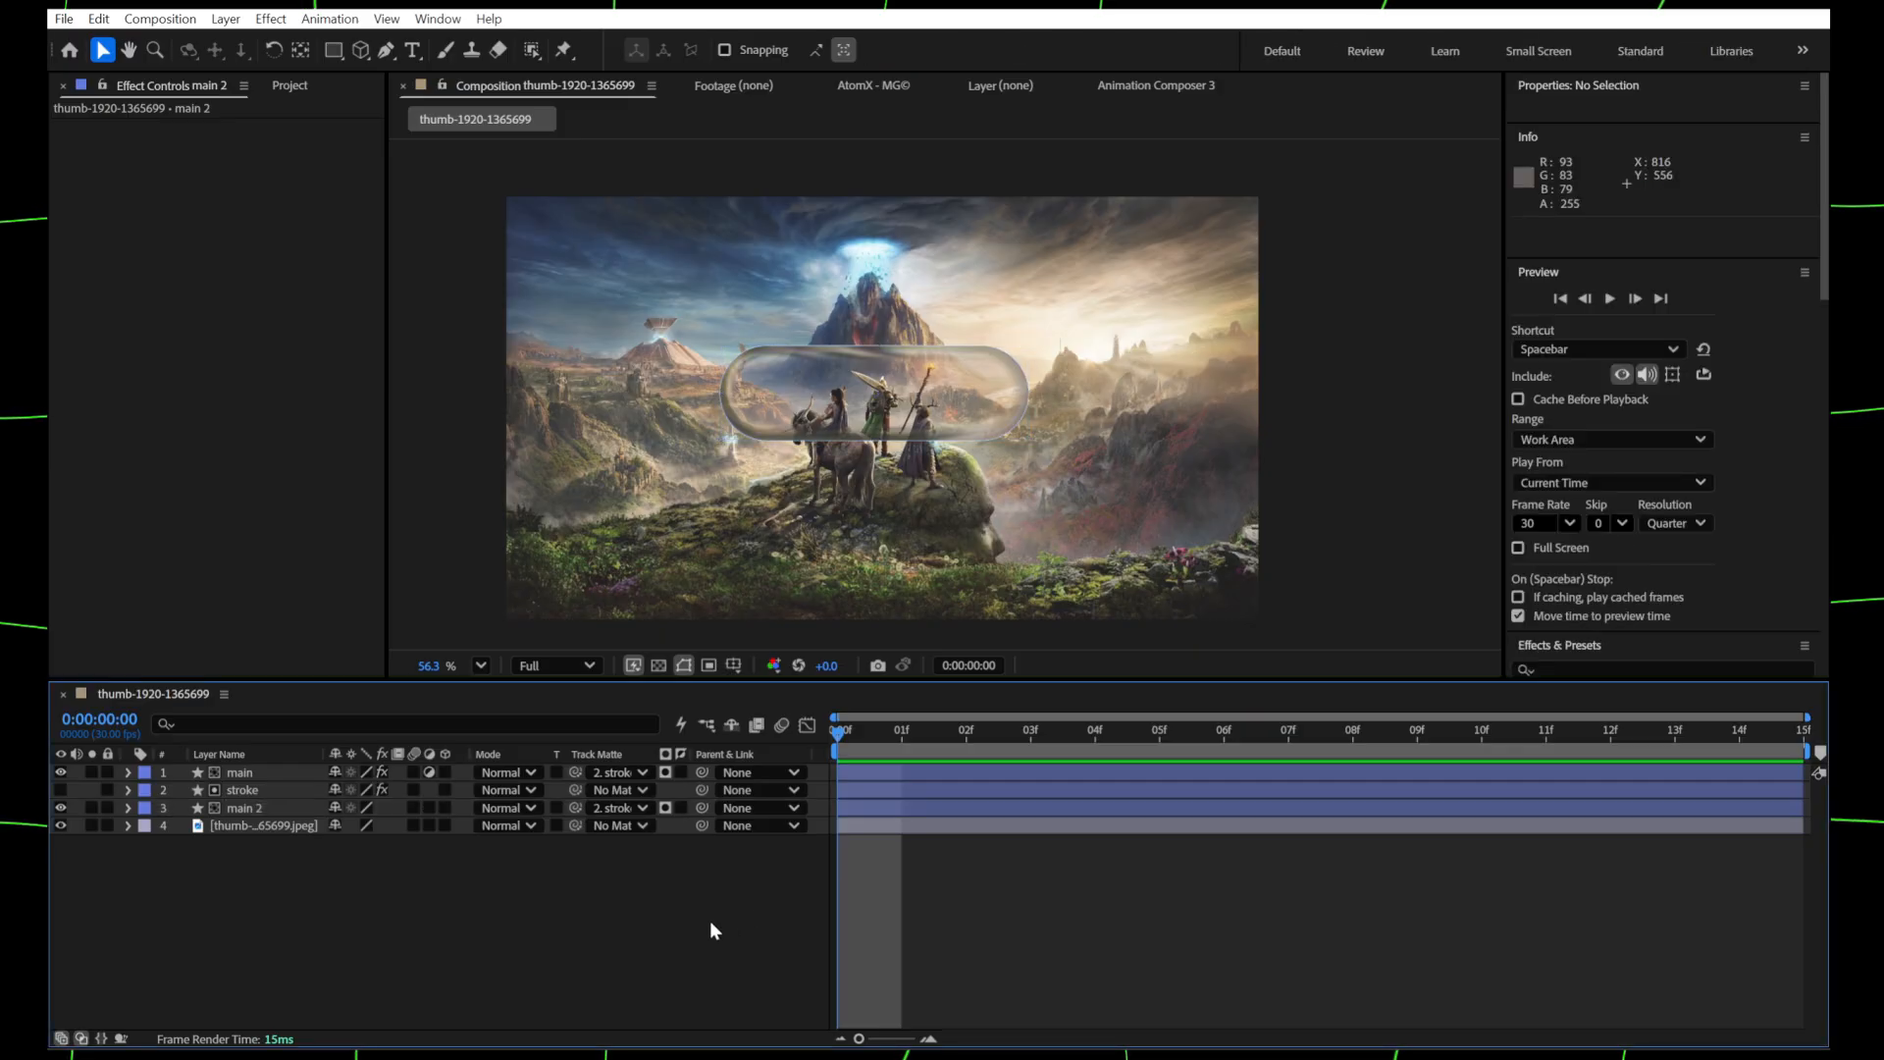
click(233, 809)
click(279, 874)
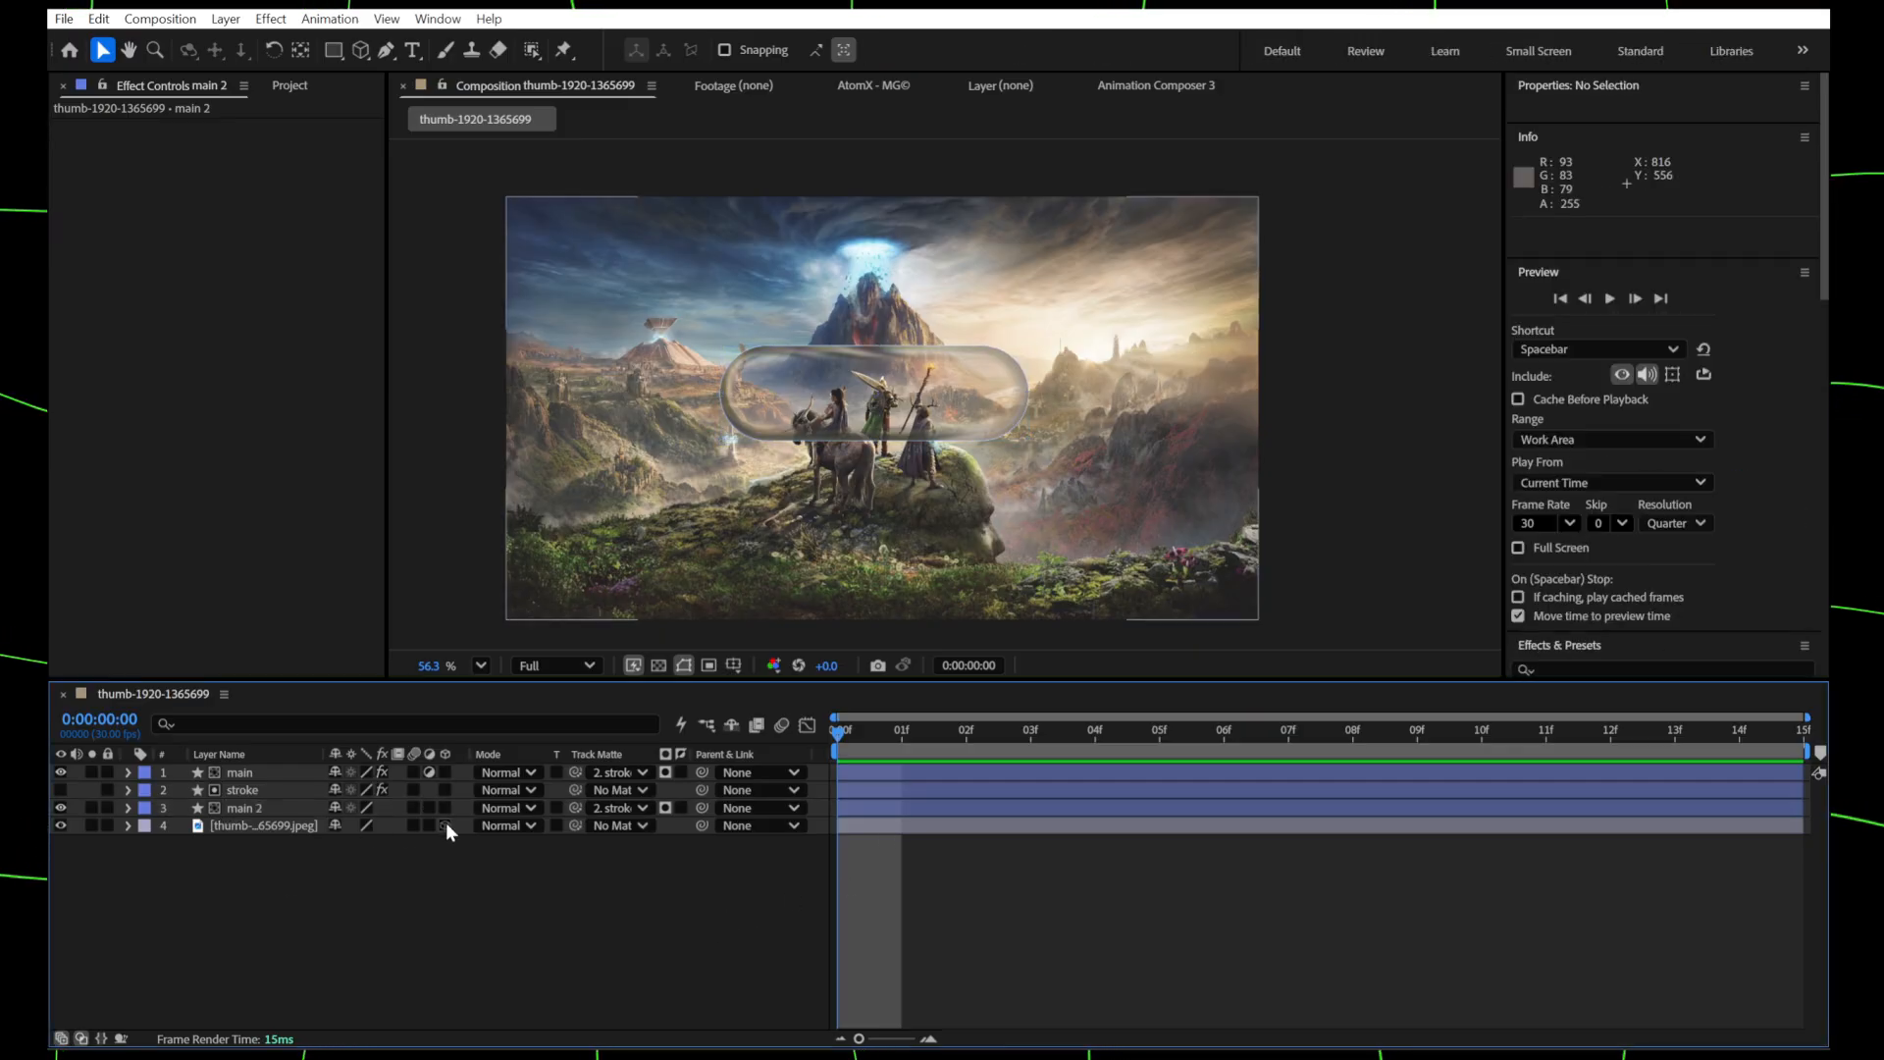
- Parent the main 2 and stroke layers to the main layer and move the pill slightly to position 956.4, 564.9
drag(703, 806, 295, 774)
drag(702, 790, 294, 774)
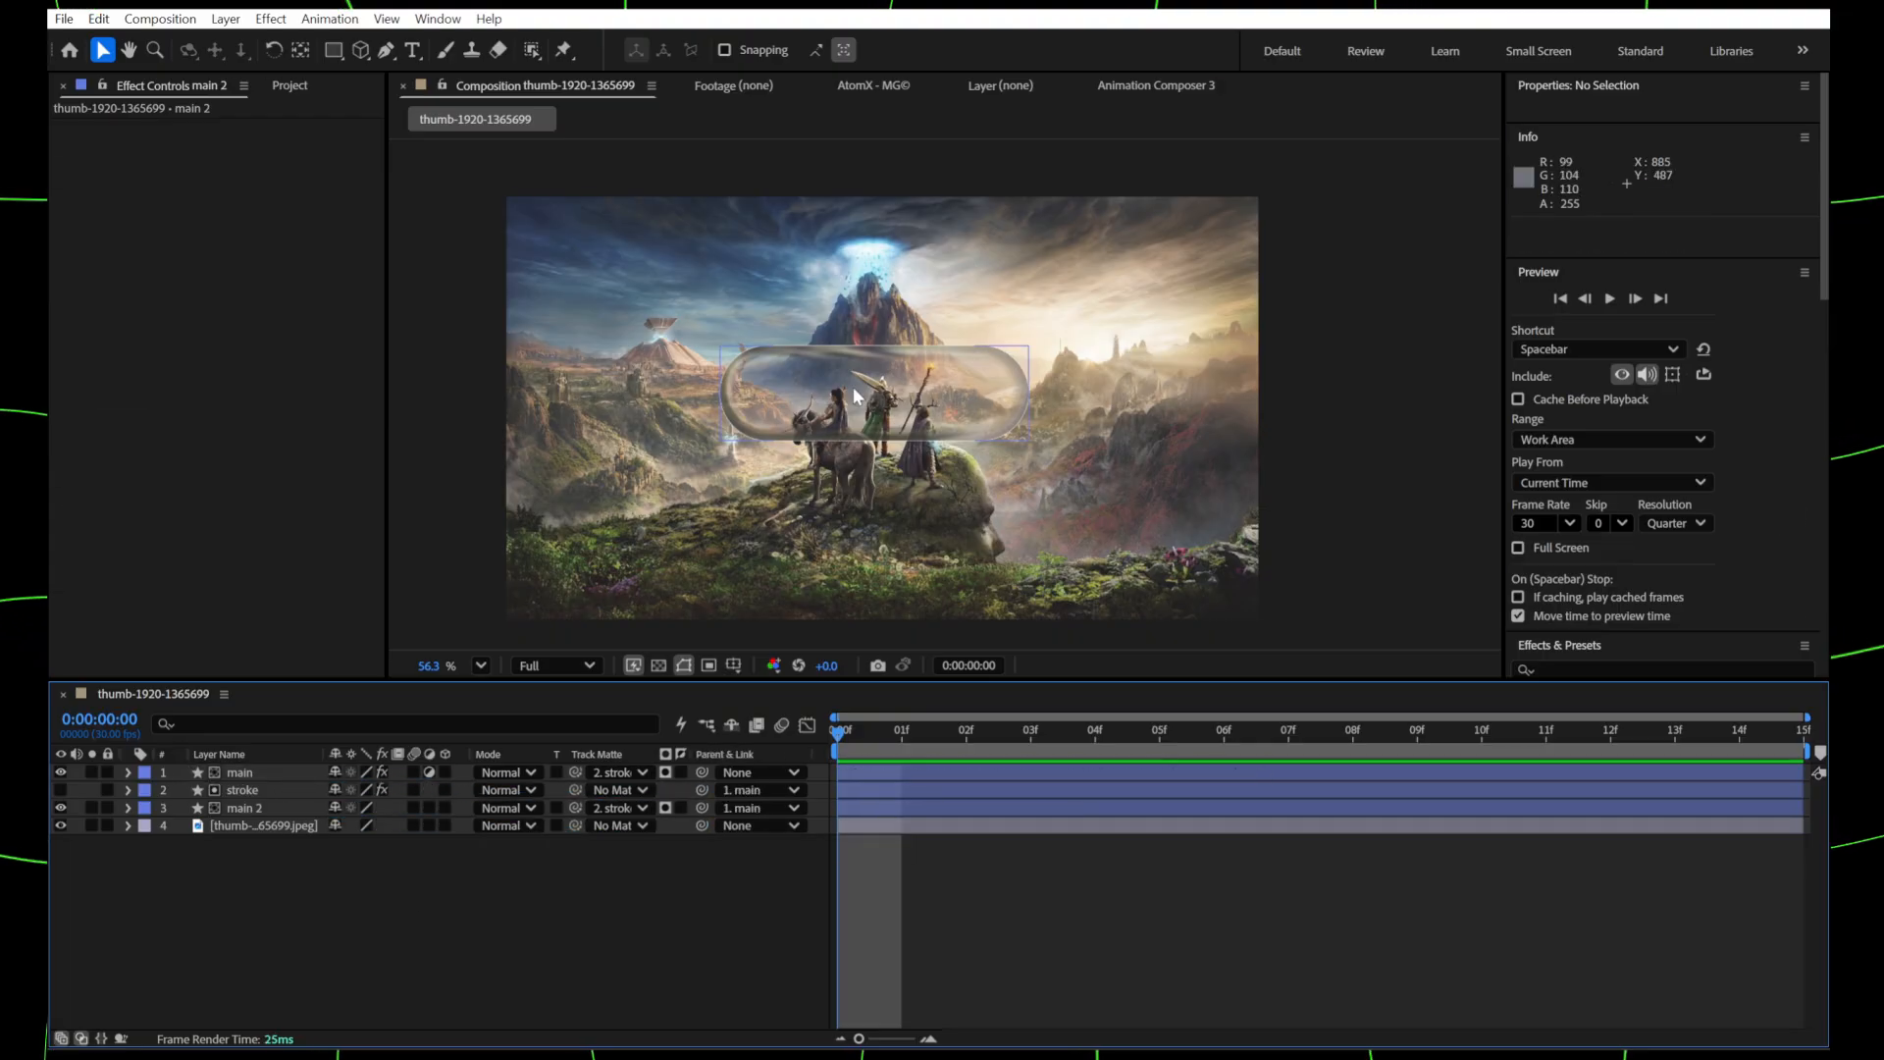
mouse_move(852, 386)
mouse_down()
mouse_move(900, 333)
mouse_move(744, 320)
mouse_move(668, 384)
mouse_move(671, 444)
mouse_move(766, 483)
mouse_move(834, 473)
mouse_move(912, 374)
mouse_move(839, 331)
mouse_move(765, 379)
mouse_move(775, 412)
mouse_move(873, 402)
mouse_move(857, 393)
mouse_up()
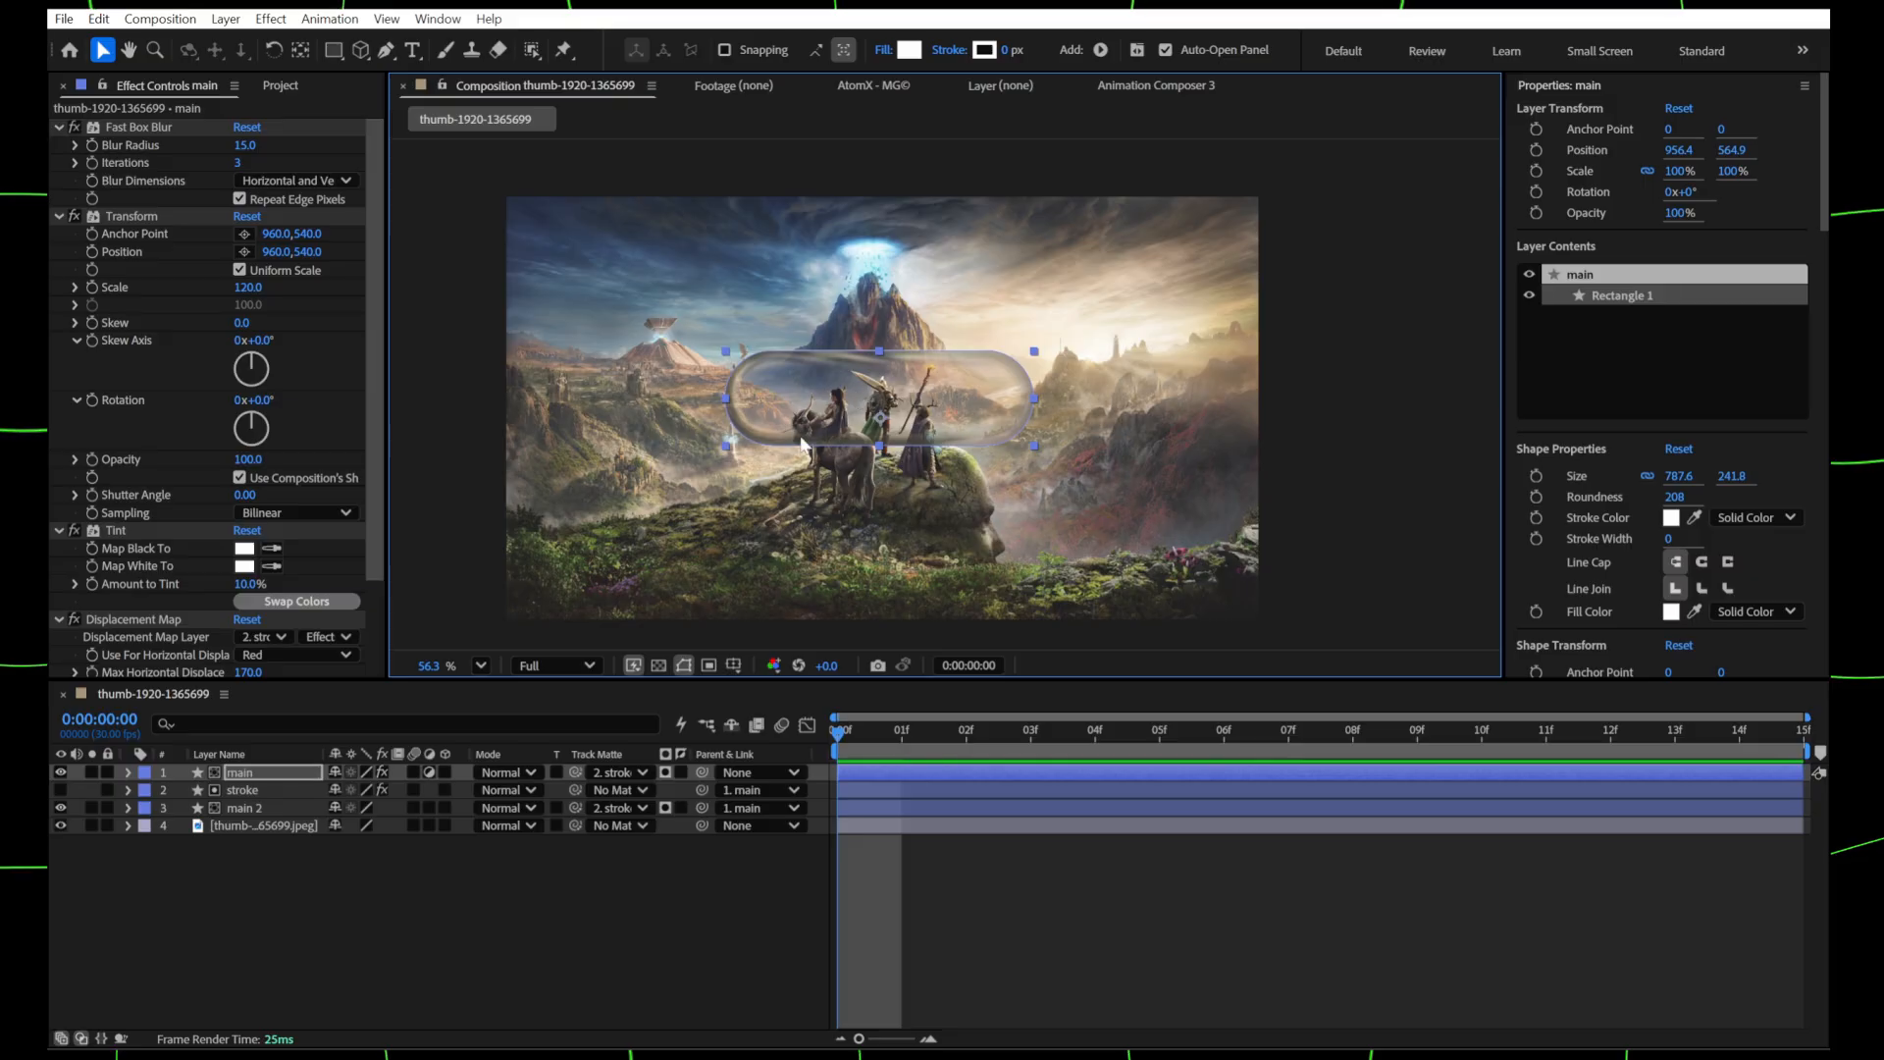
- Try making the main layer a 3D layer and moving the pill over the background image
click(446, 772)
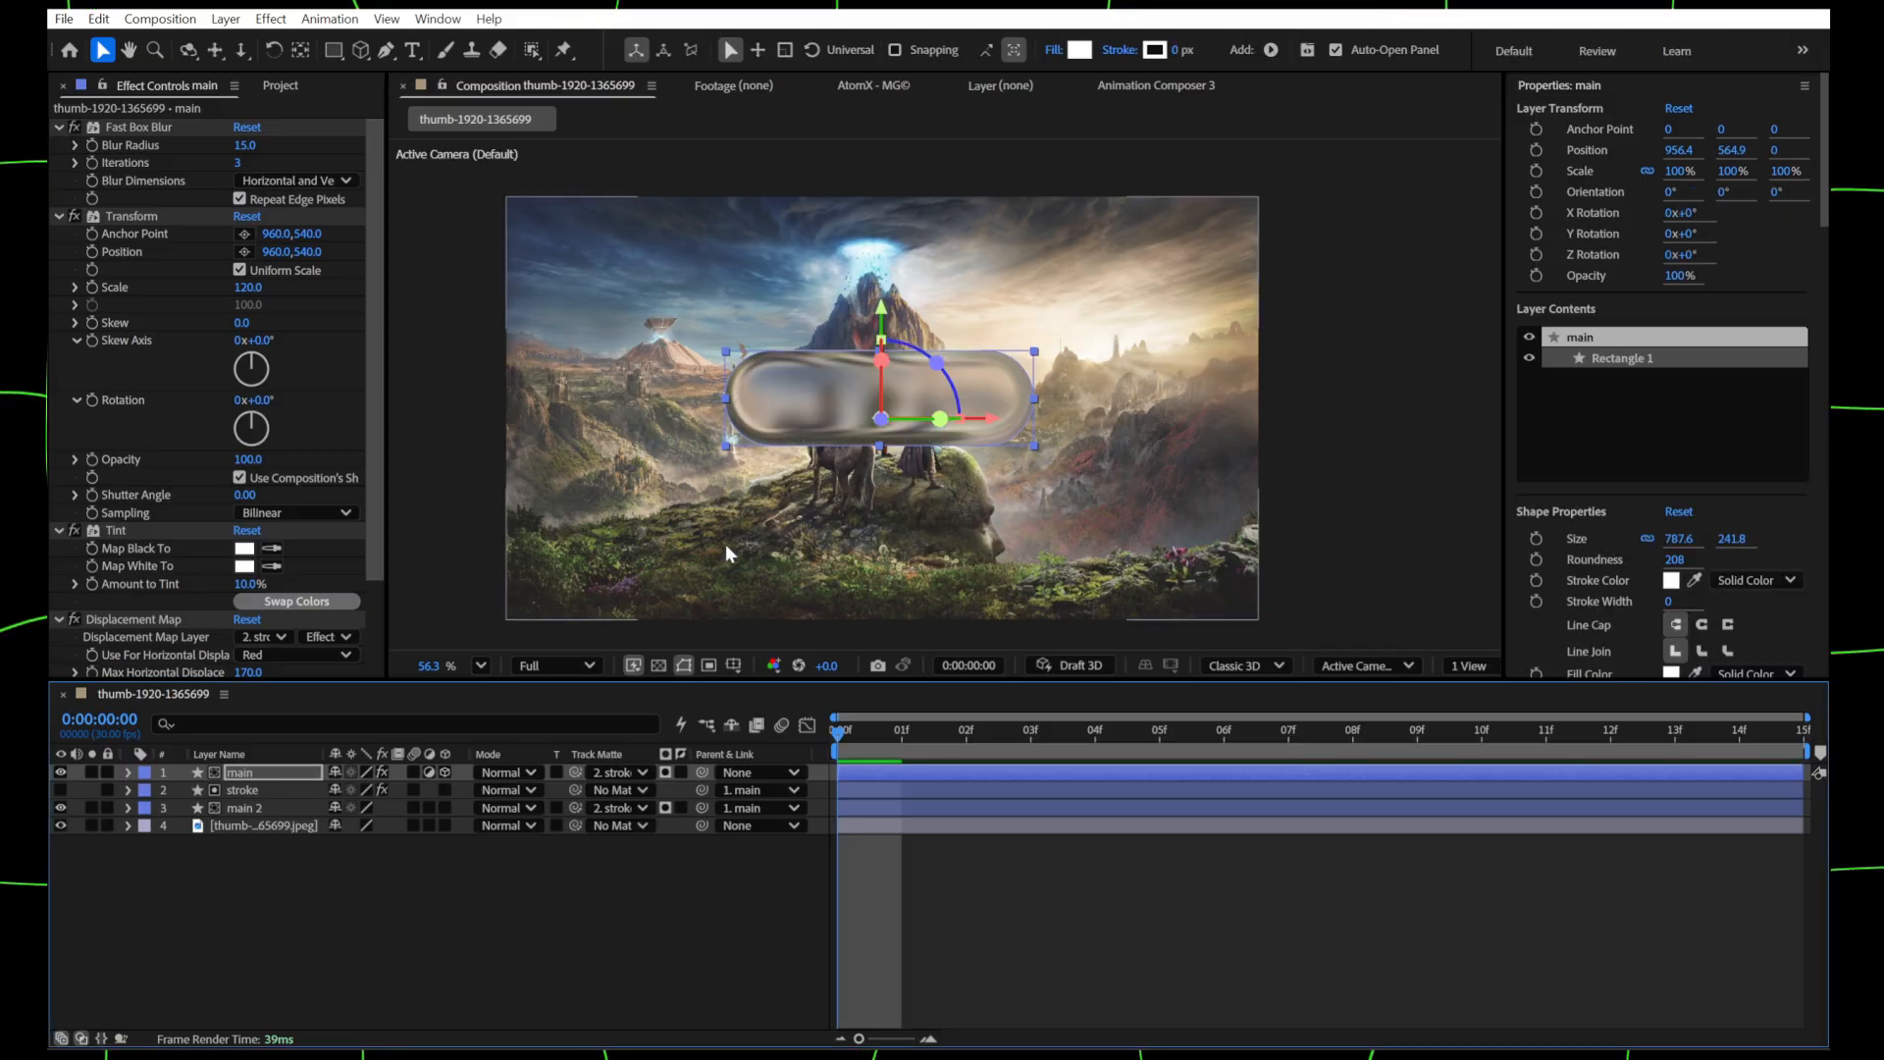
drag(793, 391, 764, 441)
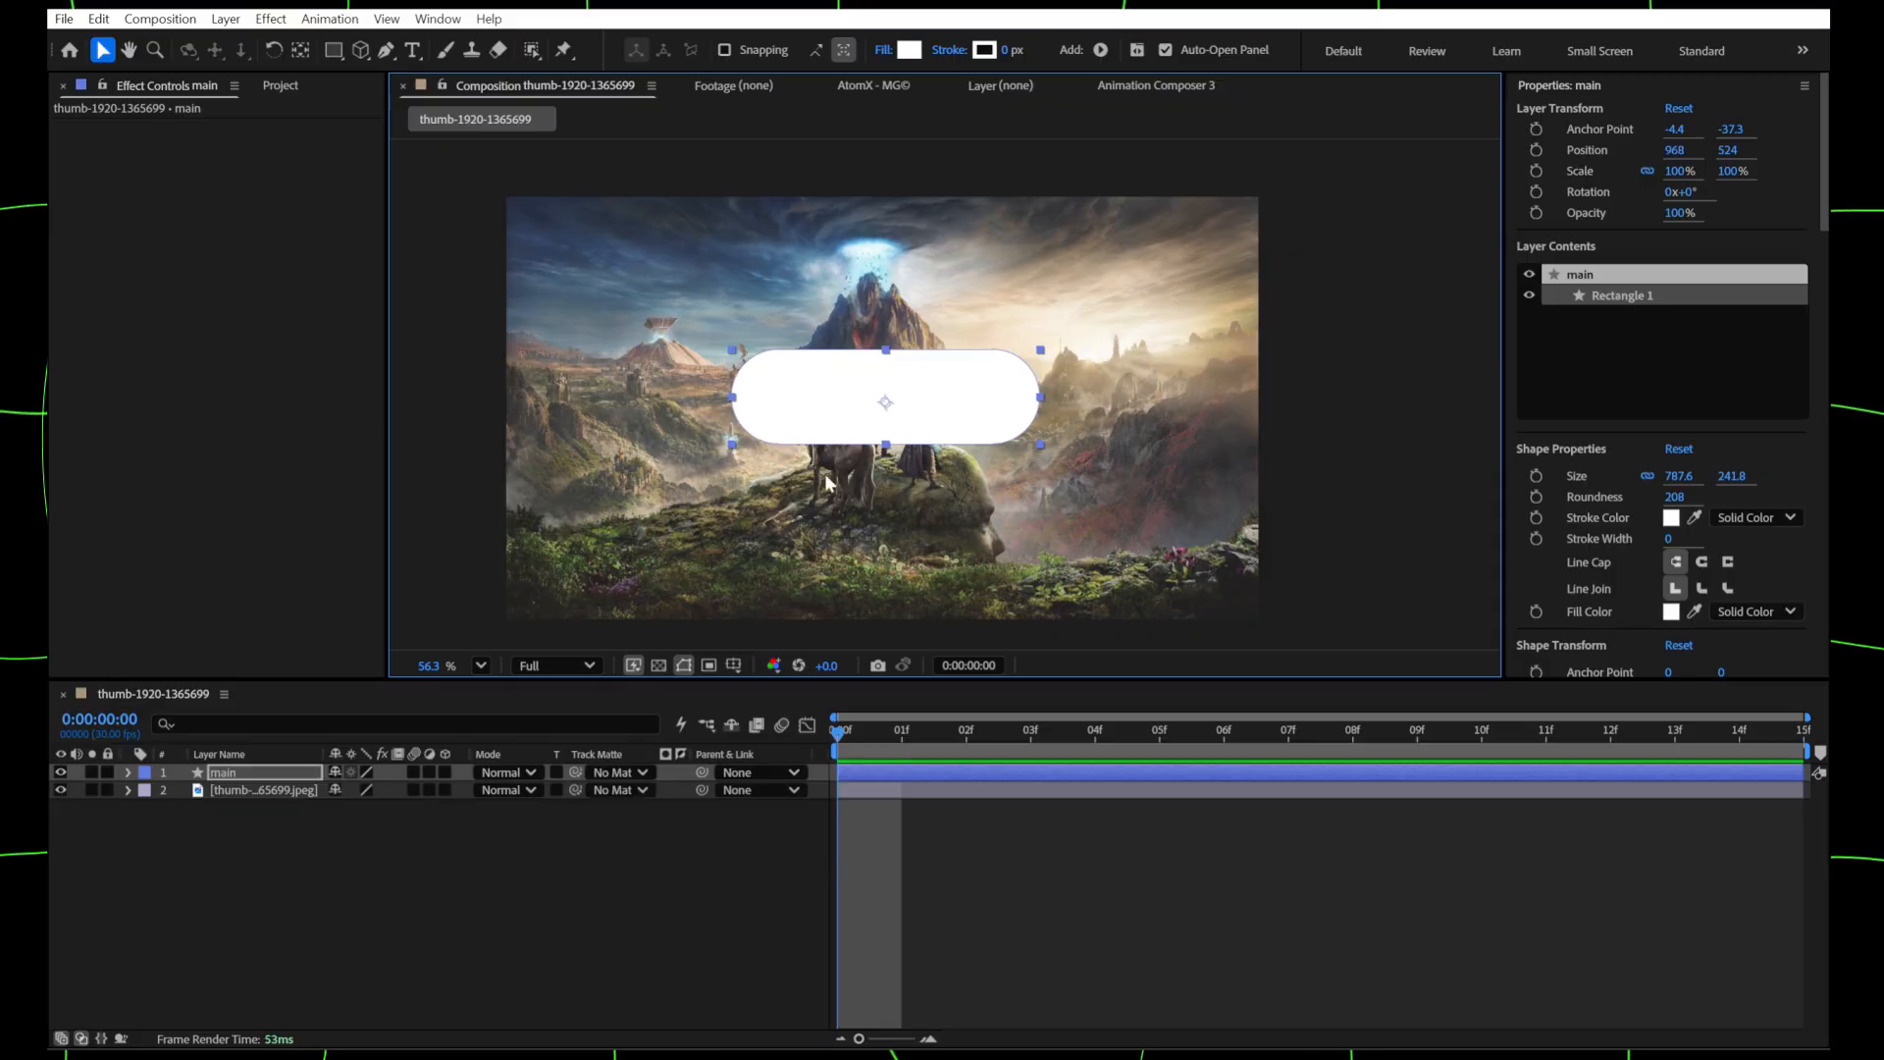
- Create a new adjustment layer above the white pill shape and apply the CC Glass effect to it
click(387, 942)
right_click(333, 868)
mouse_move(550, 597)
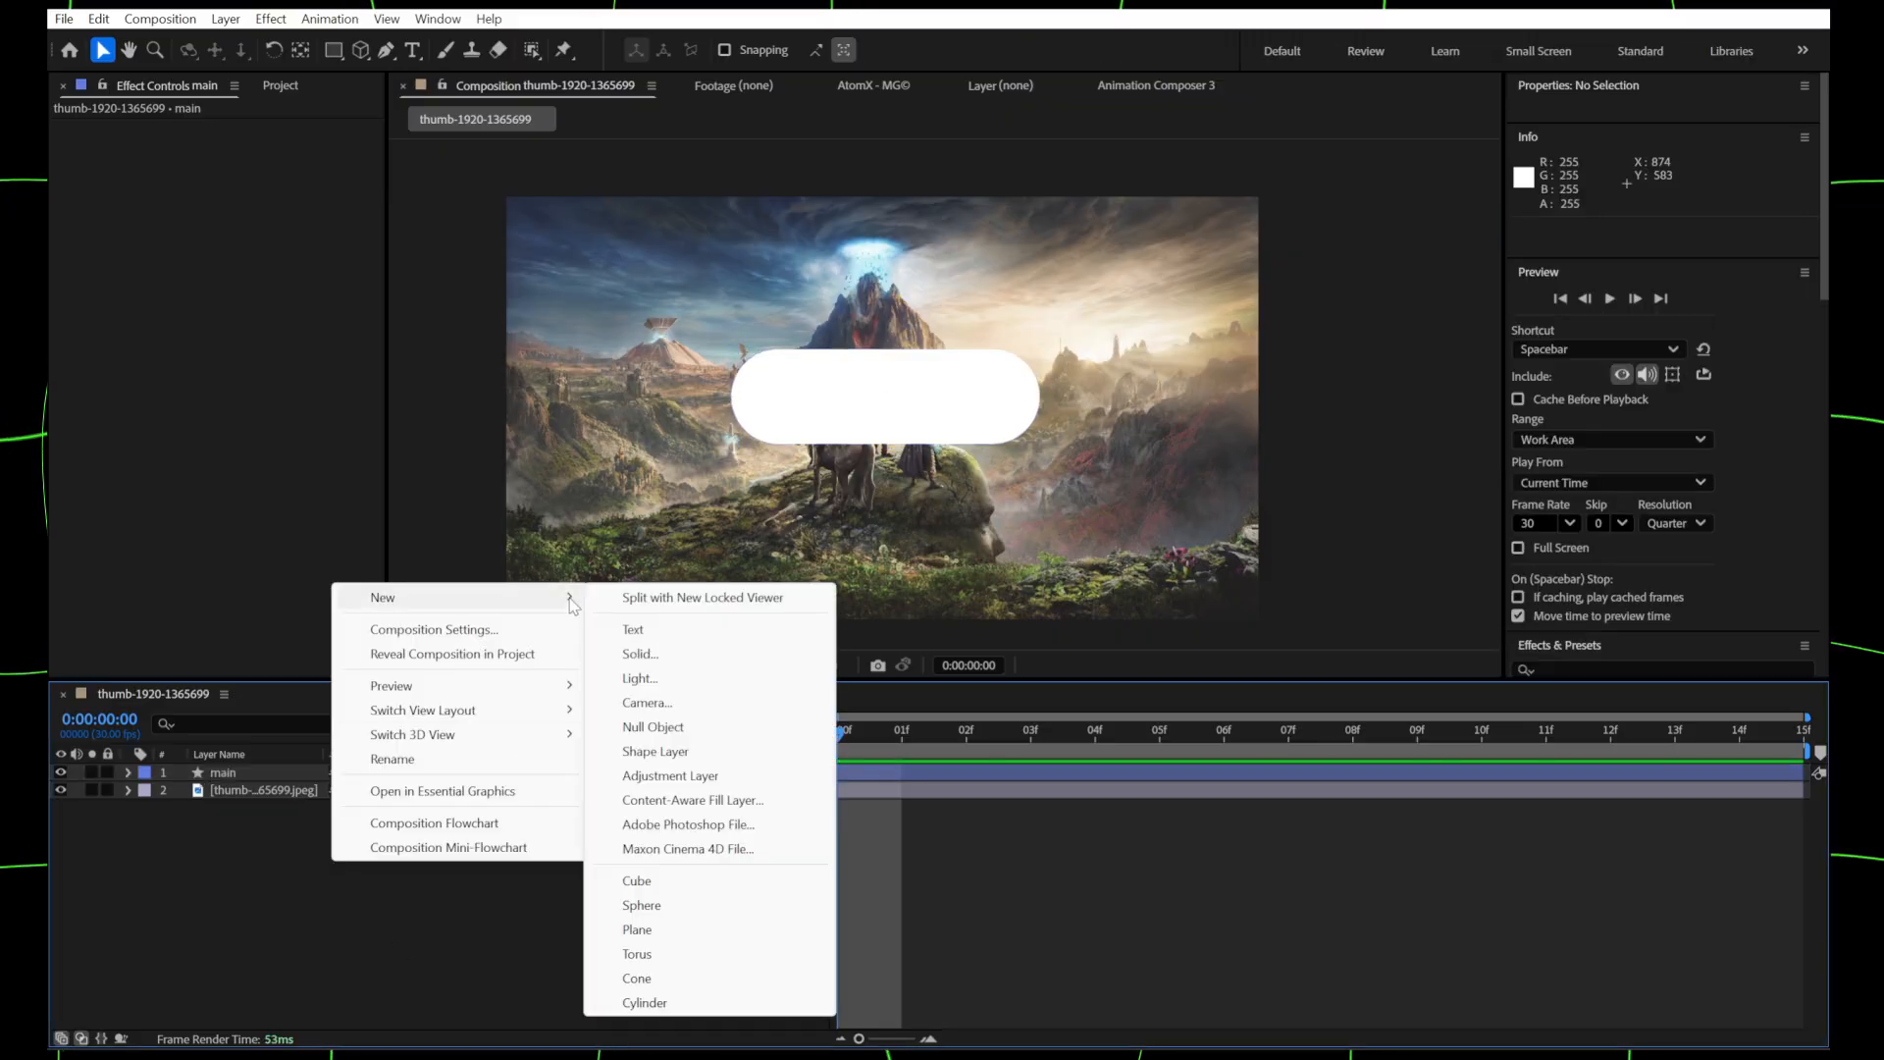
click(652, 775)
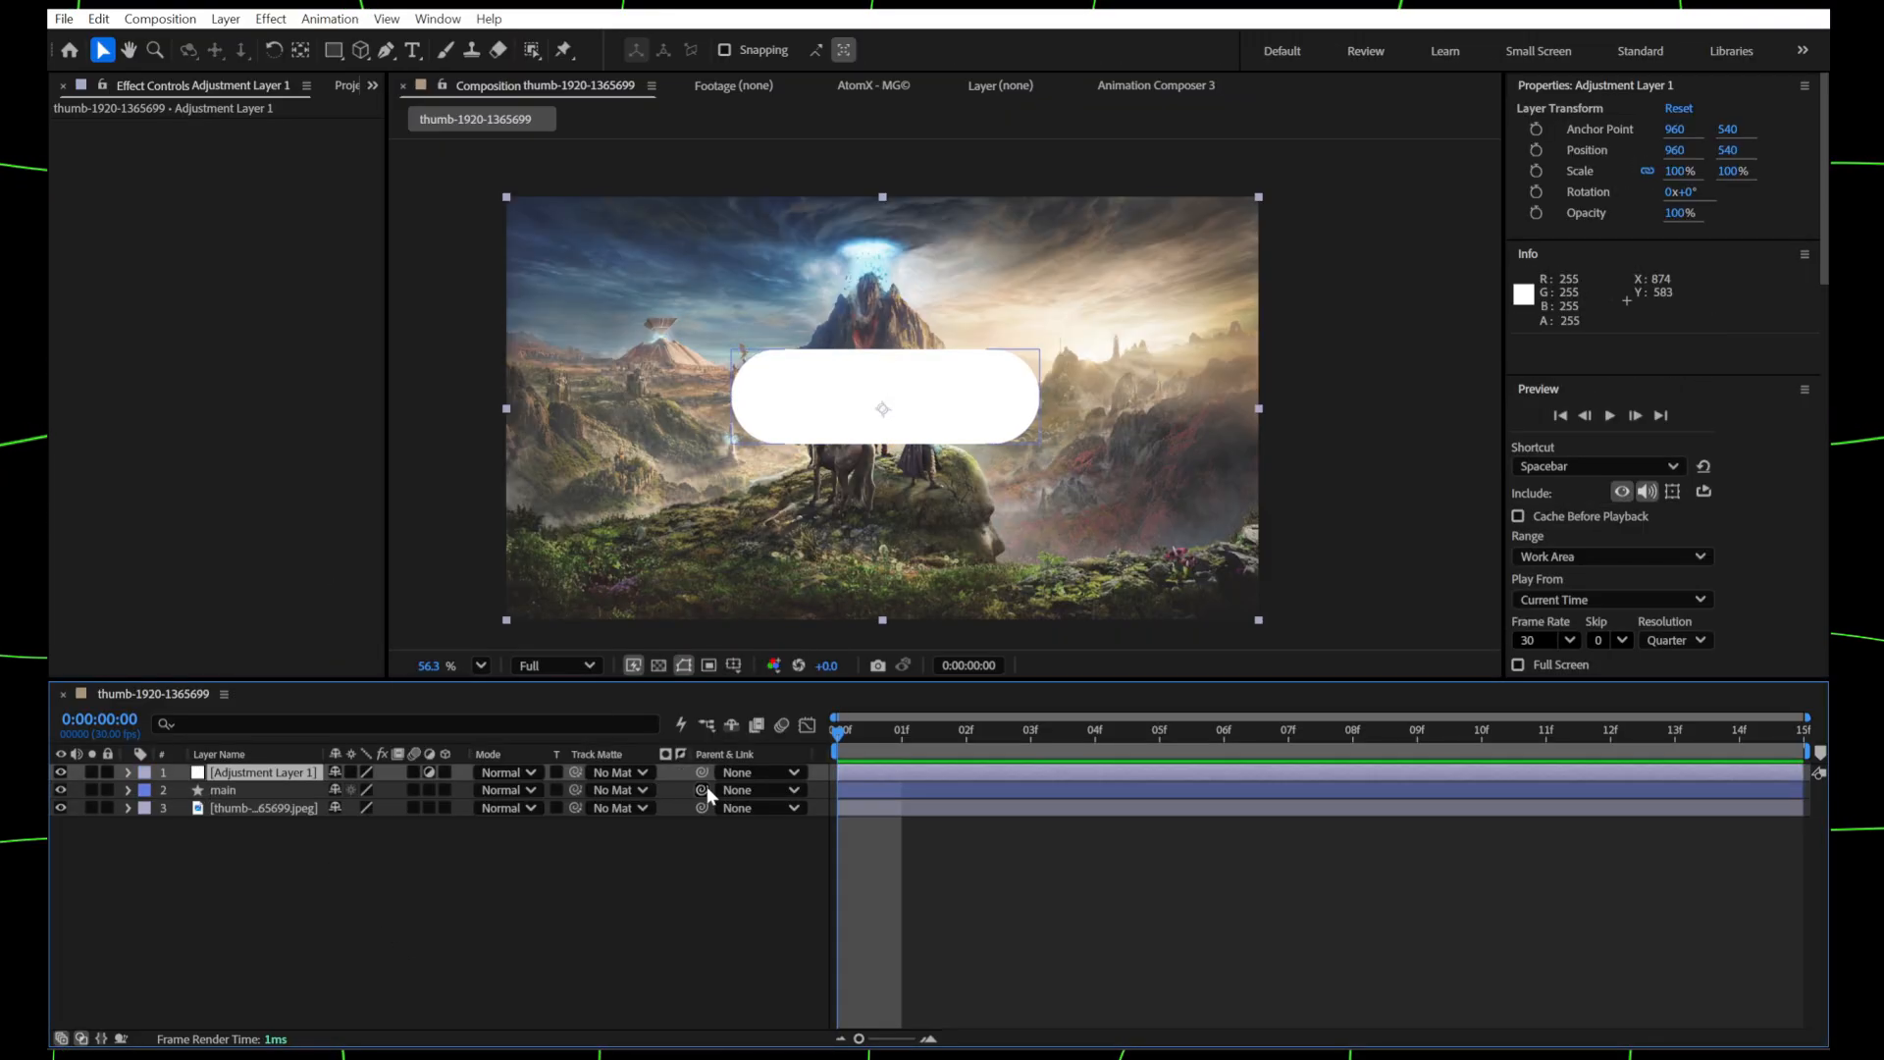
key(ctrl+space)
text(glas)
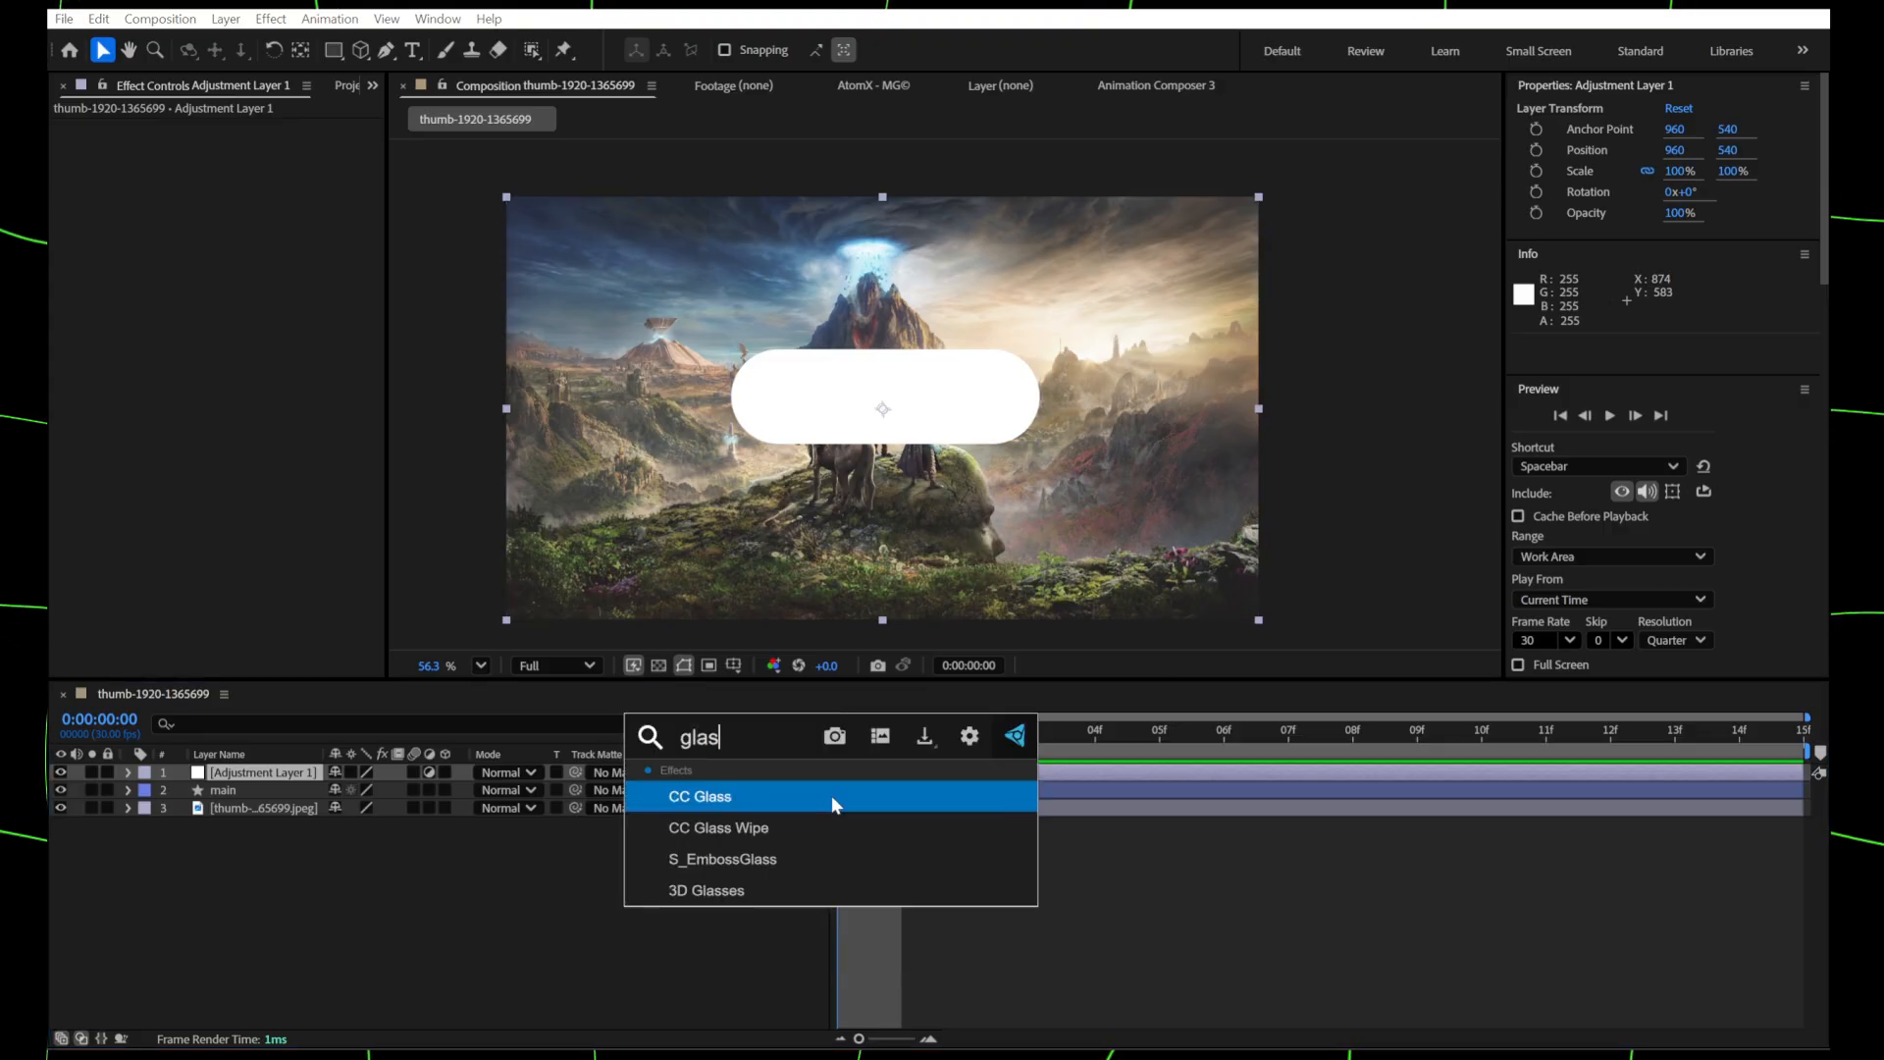
click(832, 795)
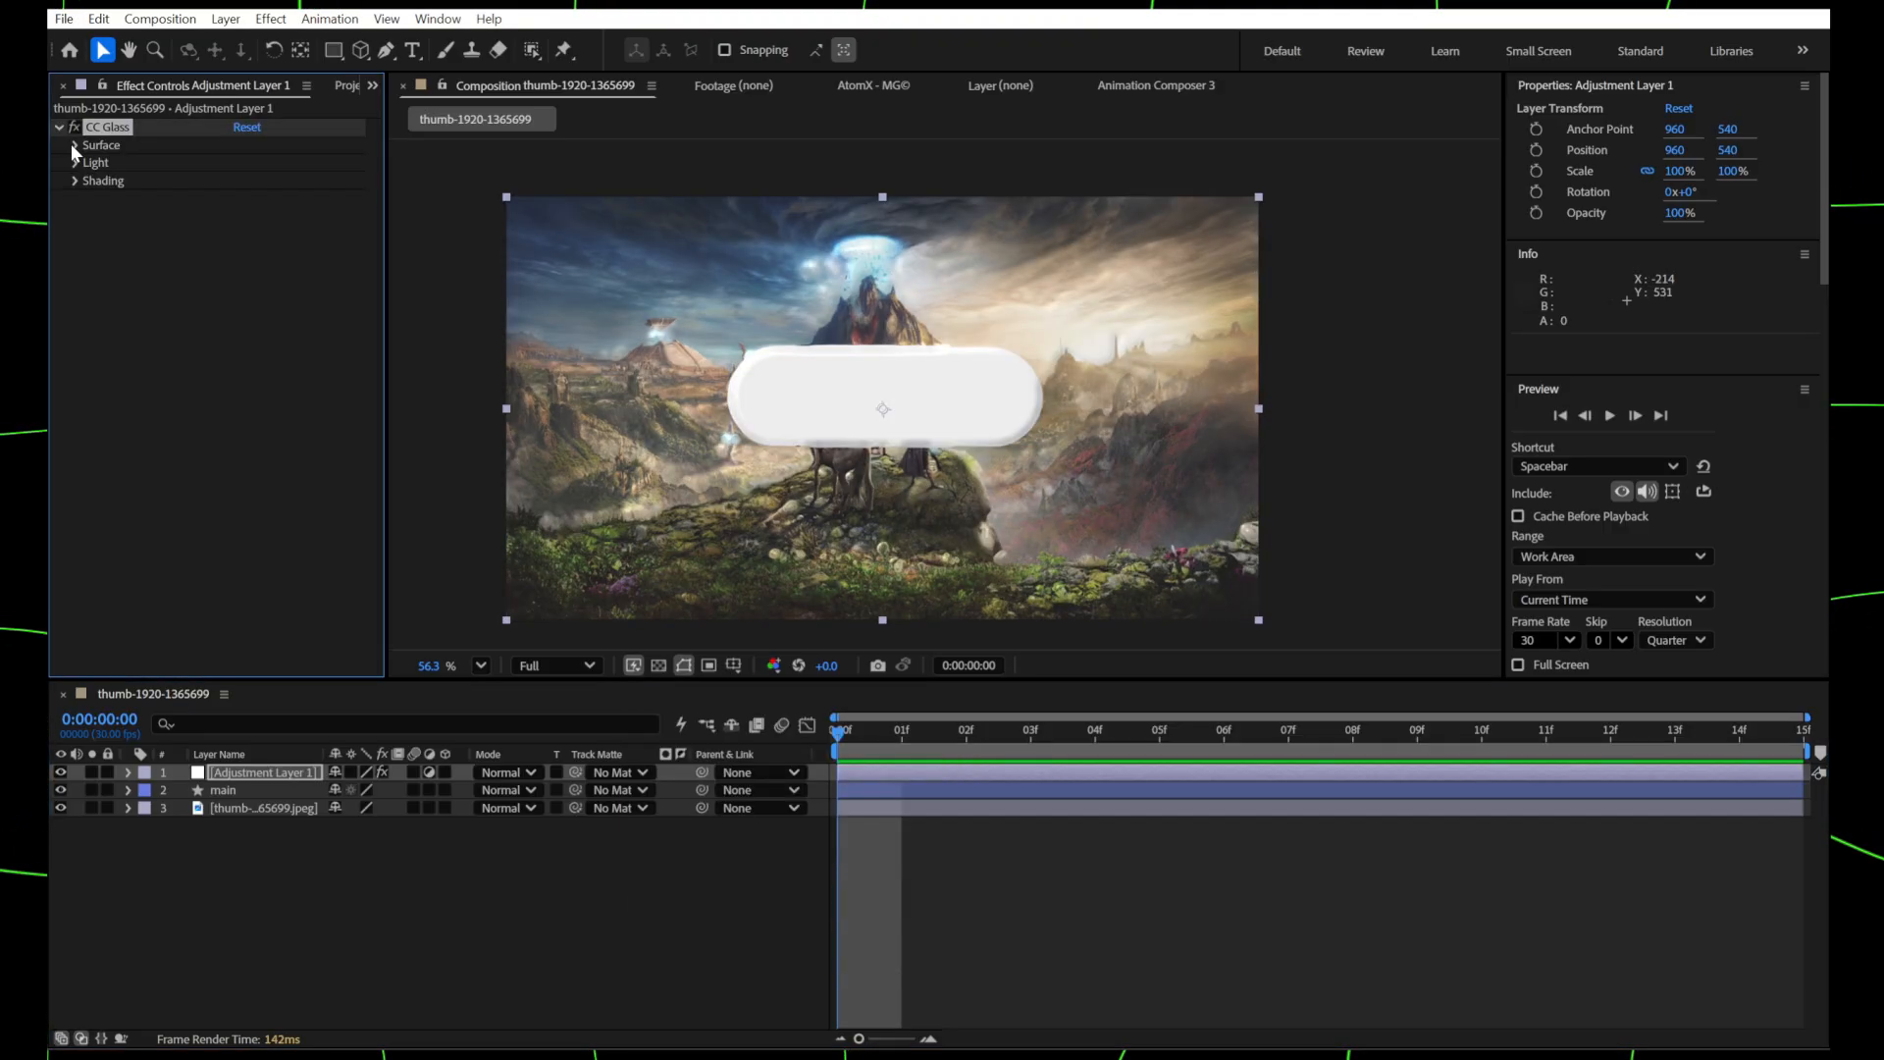
- Set the CC Glass surface bump map to the main layer with Effects & Masks as the source
click(70, 143)
click(262, 162)
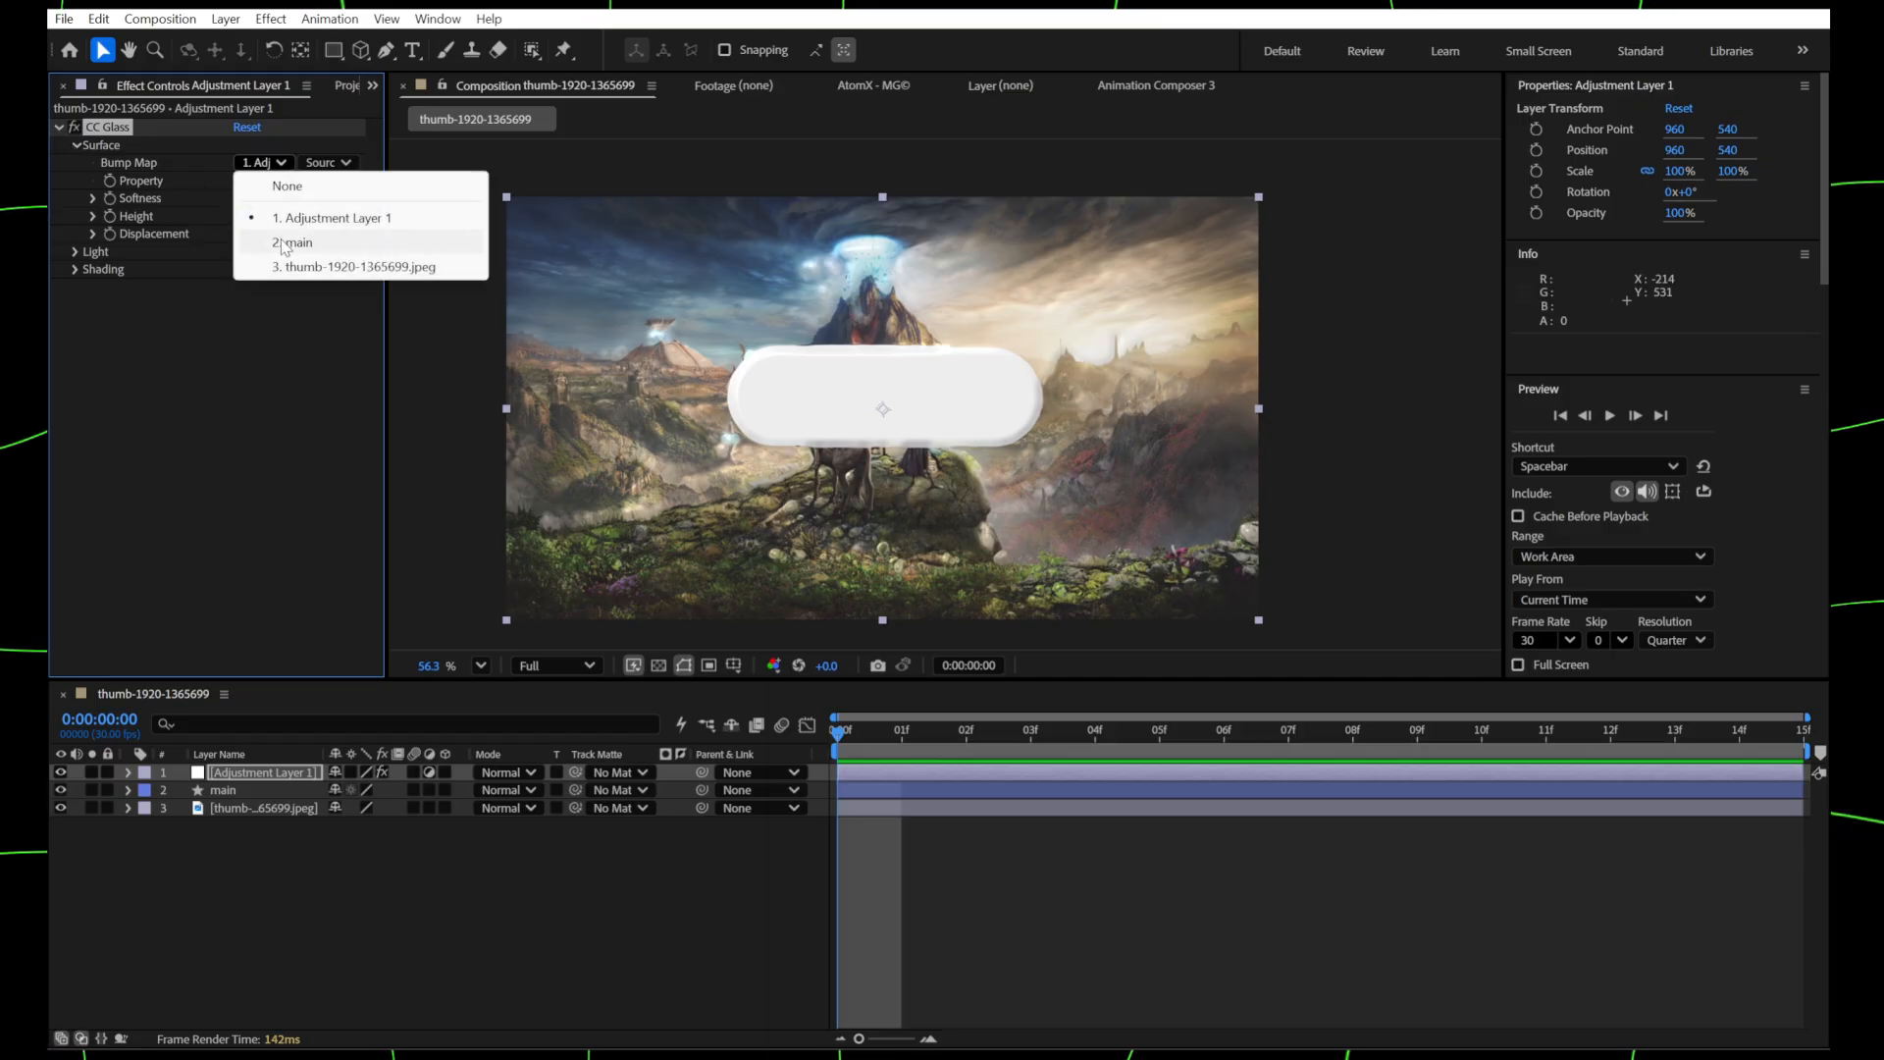
click(286, 241)
click(324, 163)
click(349, 235)
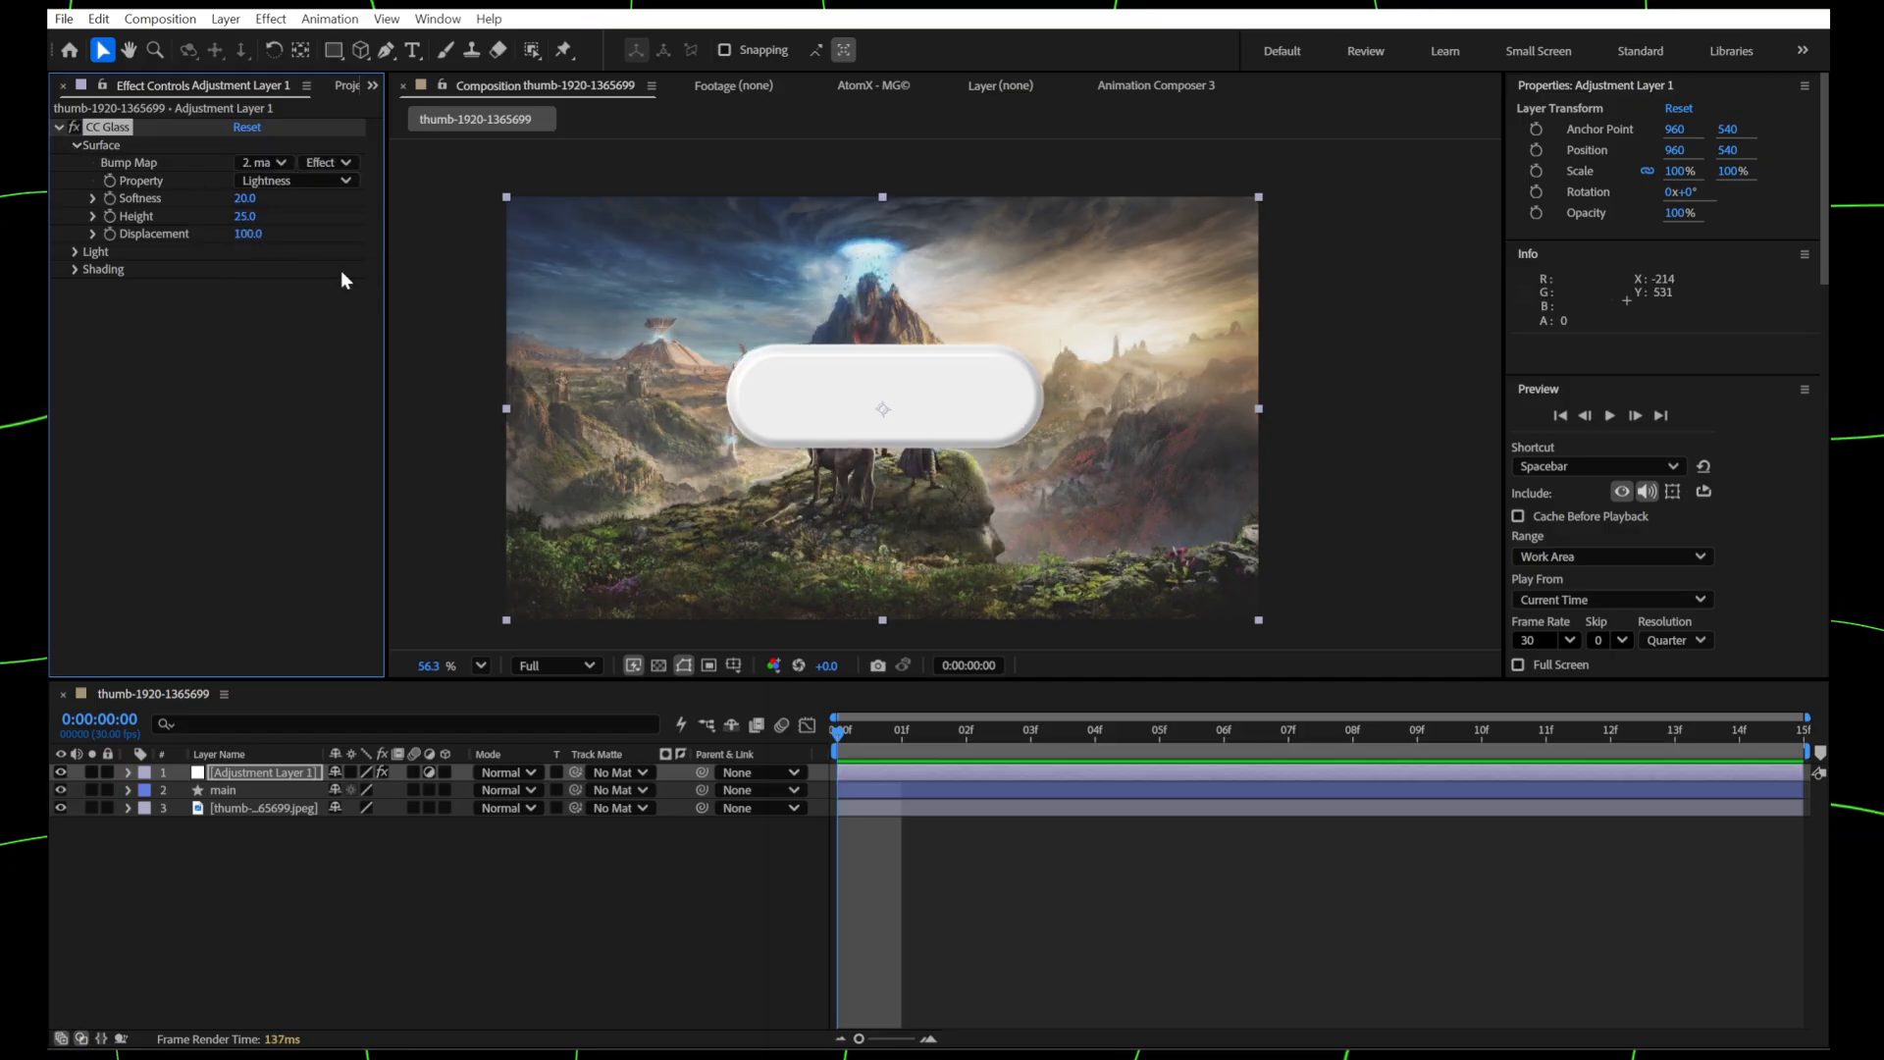
- Use the main layer as the adjustment layer's track matte, and set CC Glass softness to 22.6 and height to 76
drag(575, 771, 286, 795)
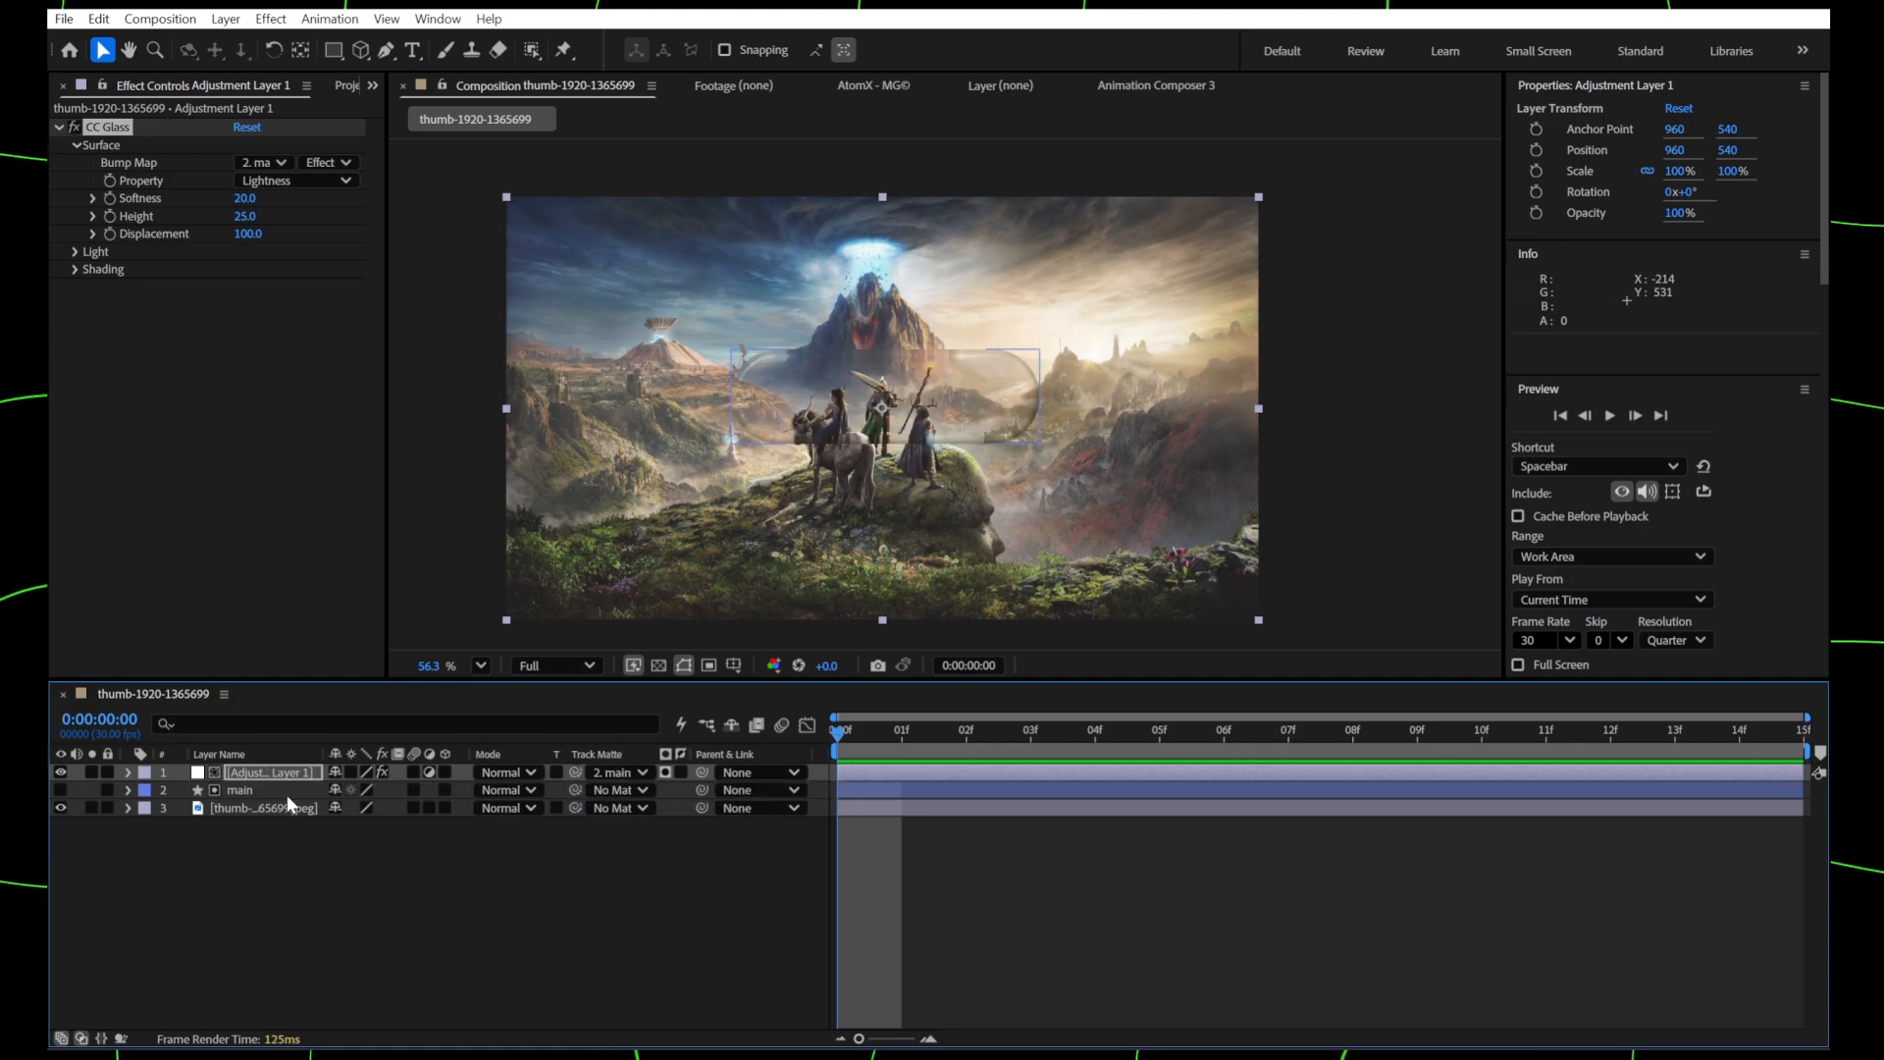
click(338, 839)
click(271, 771)
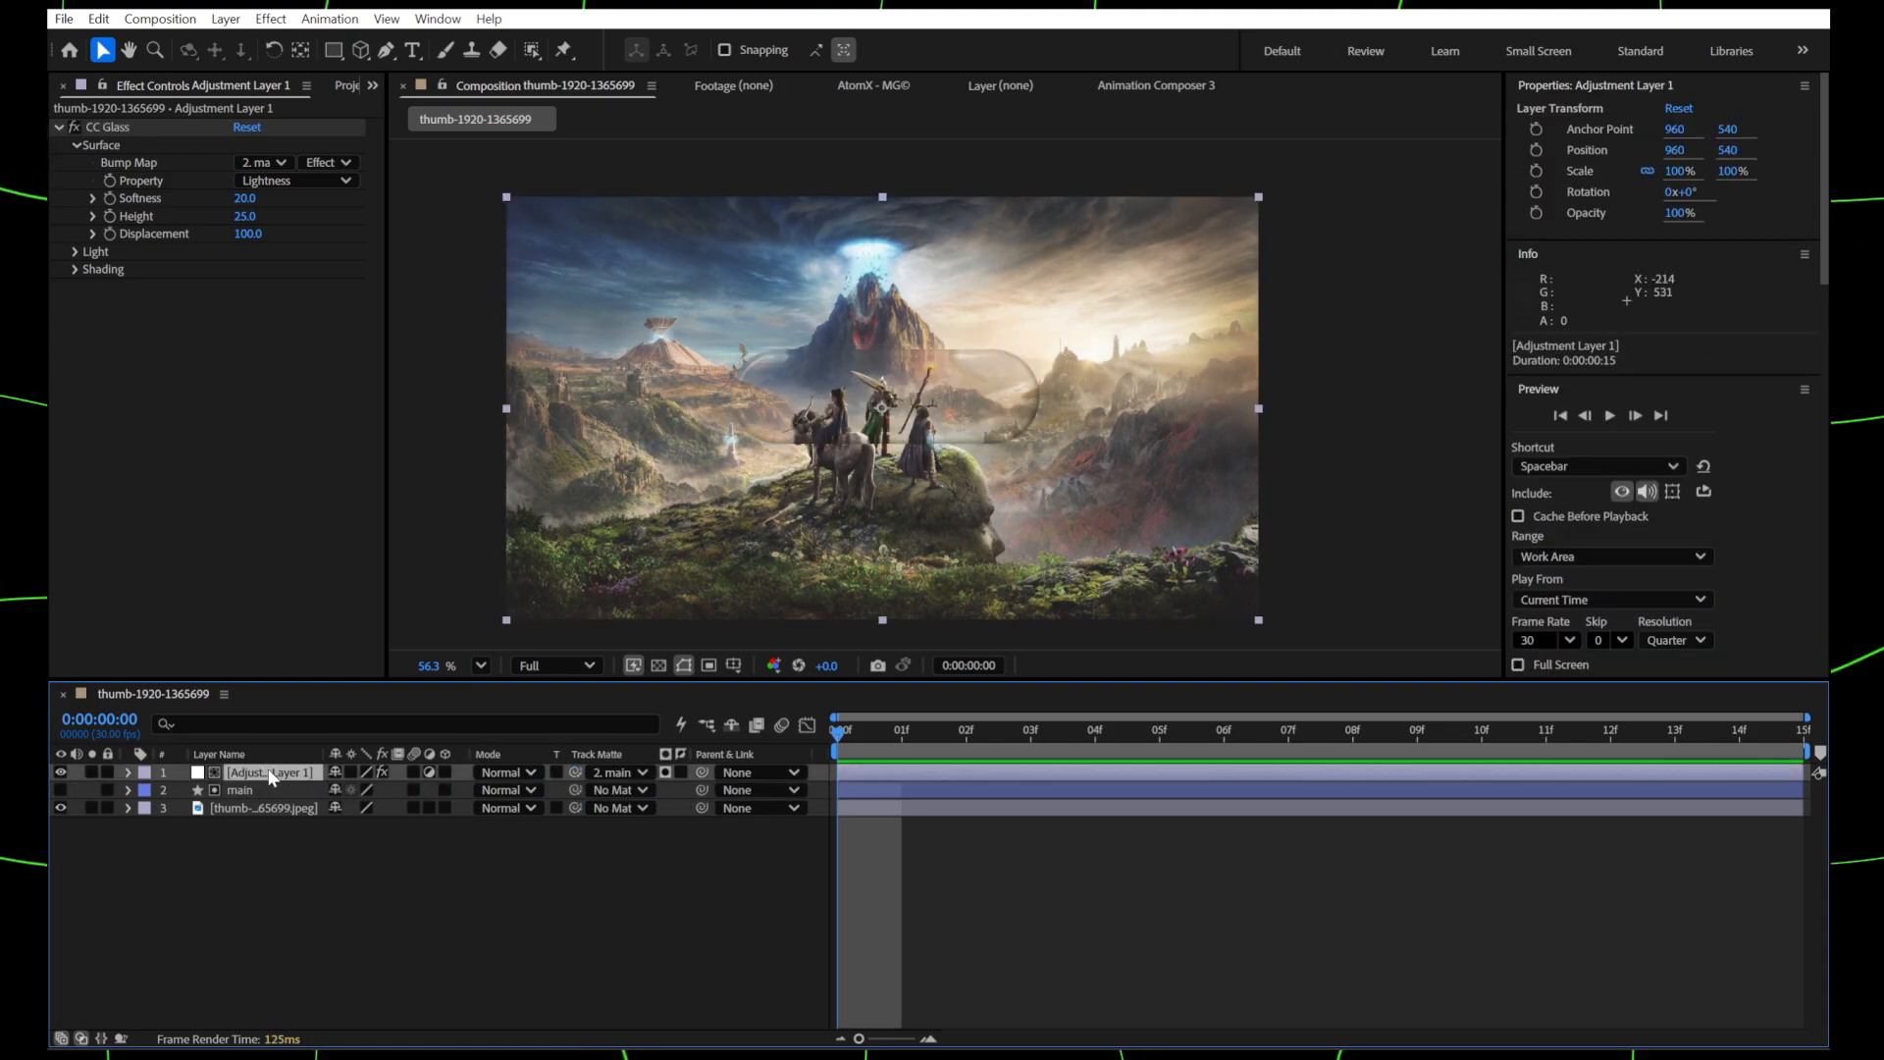
drag(244, 198, 292, 217)
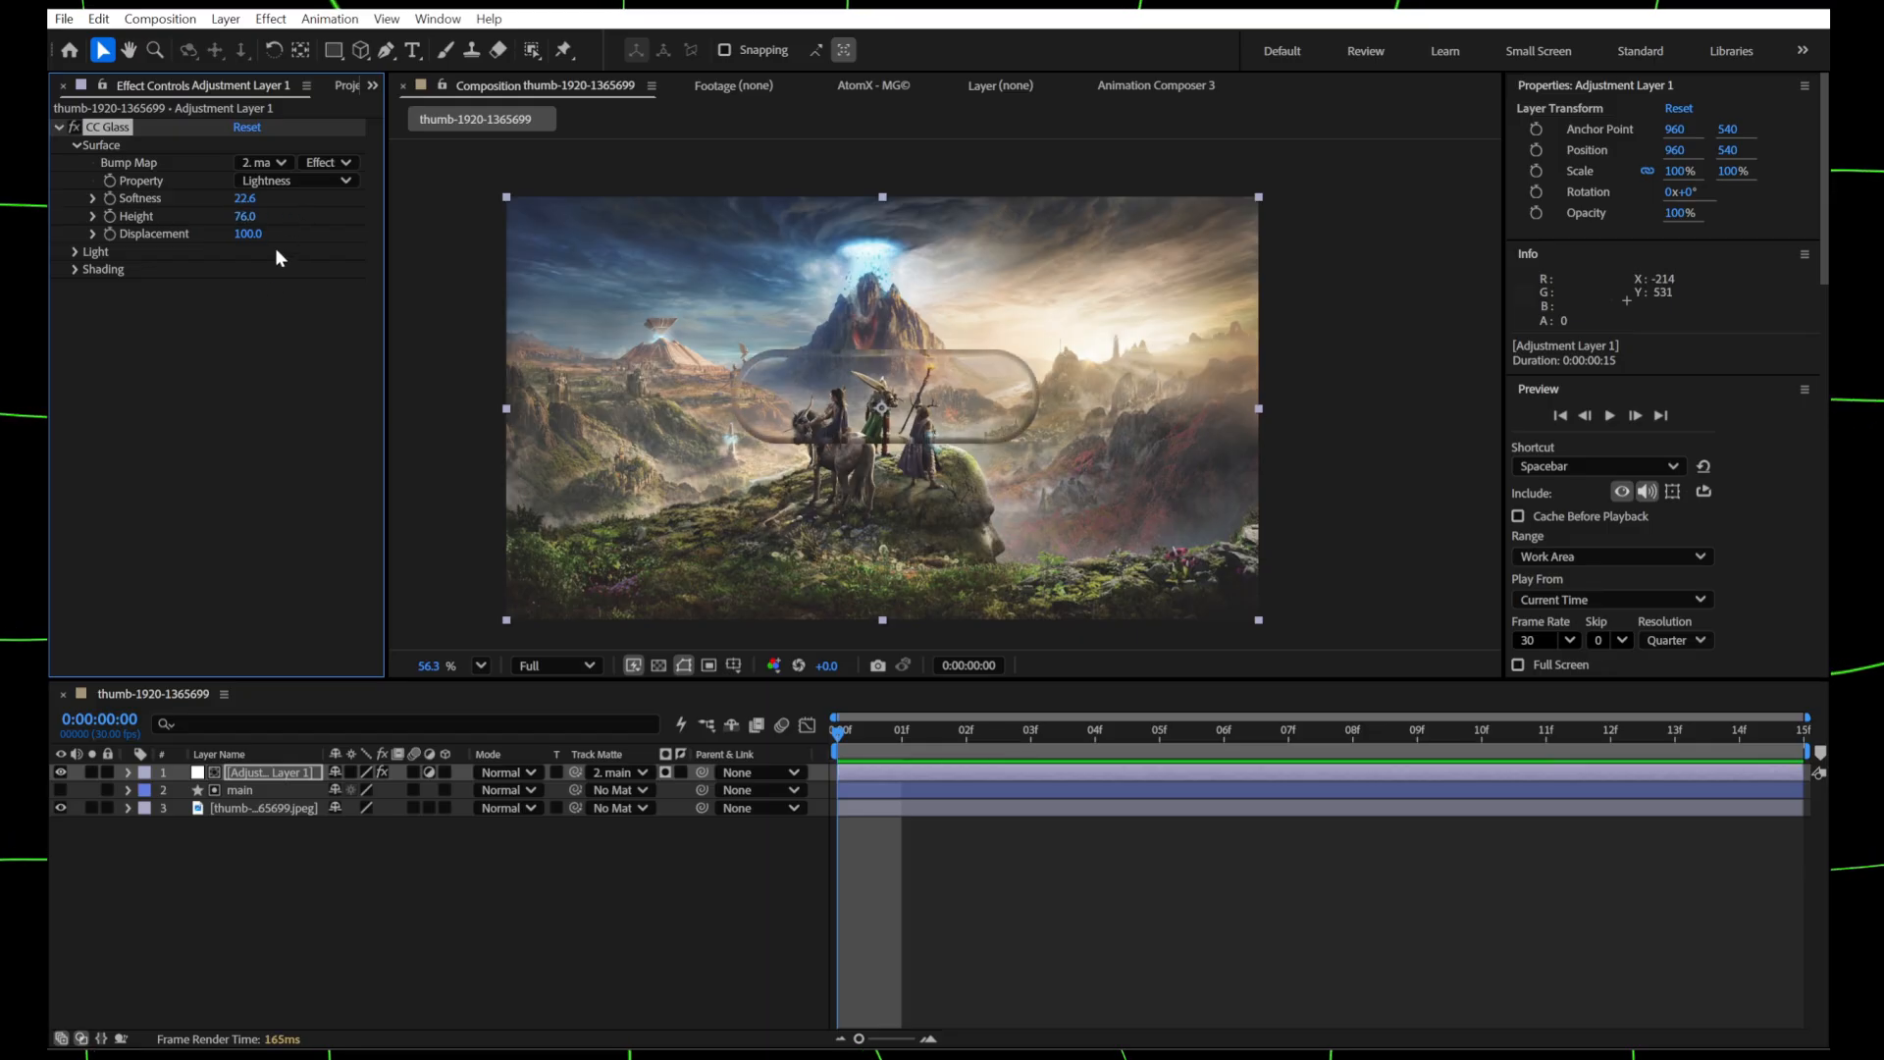
- Add Camera Lens Blur to the adjustment layer with a blur radius of 10
click(265, 772)
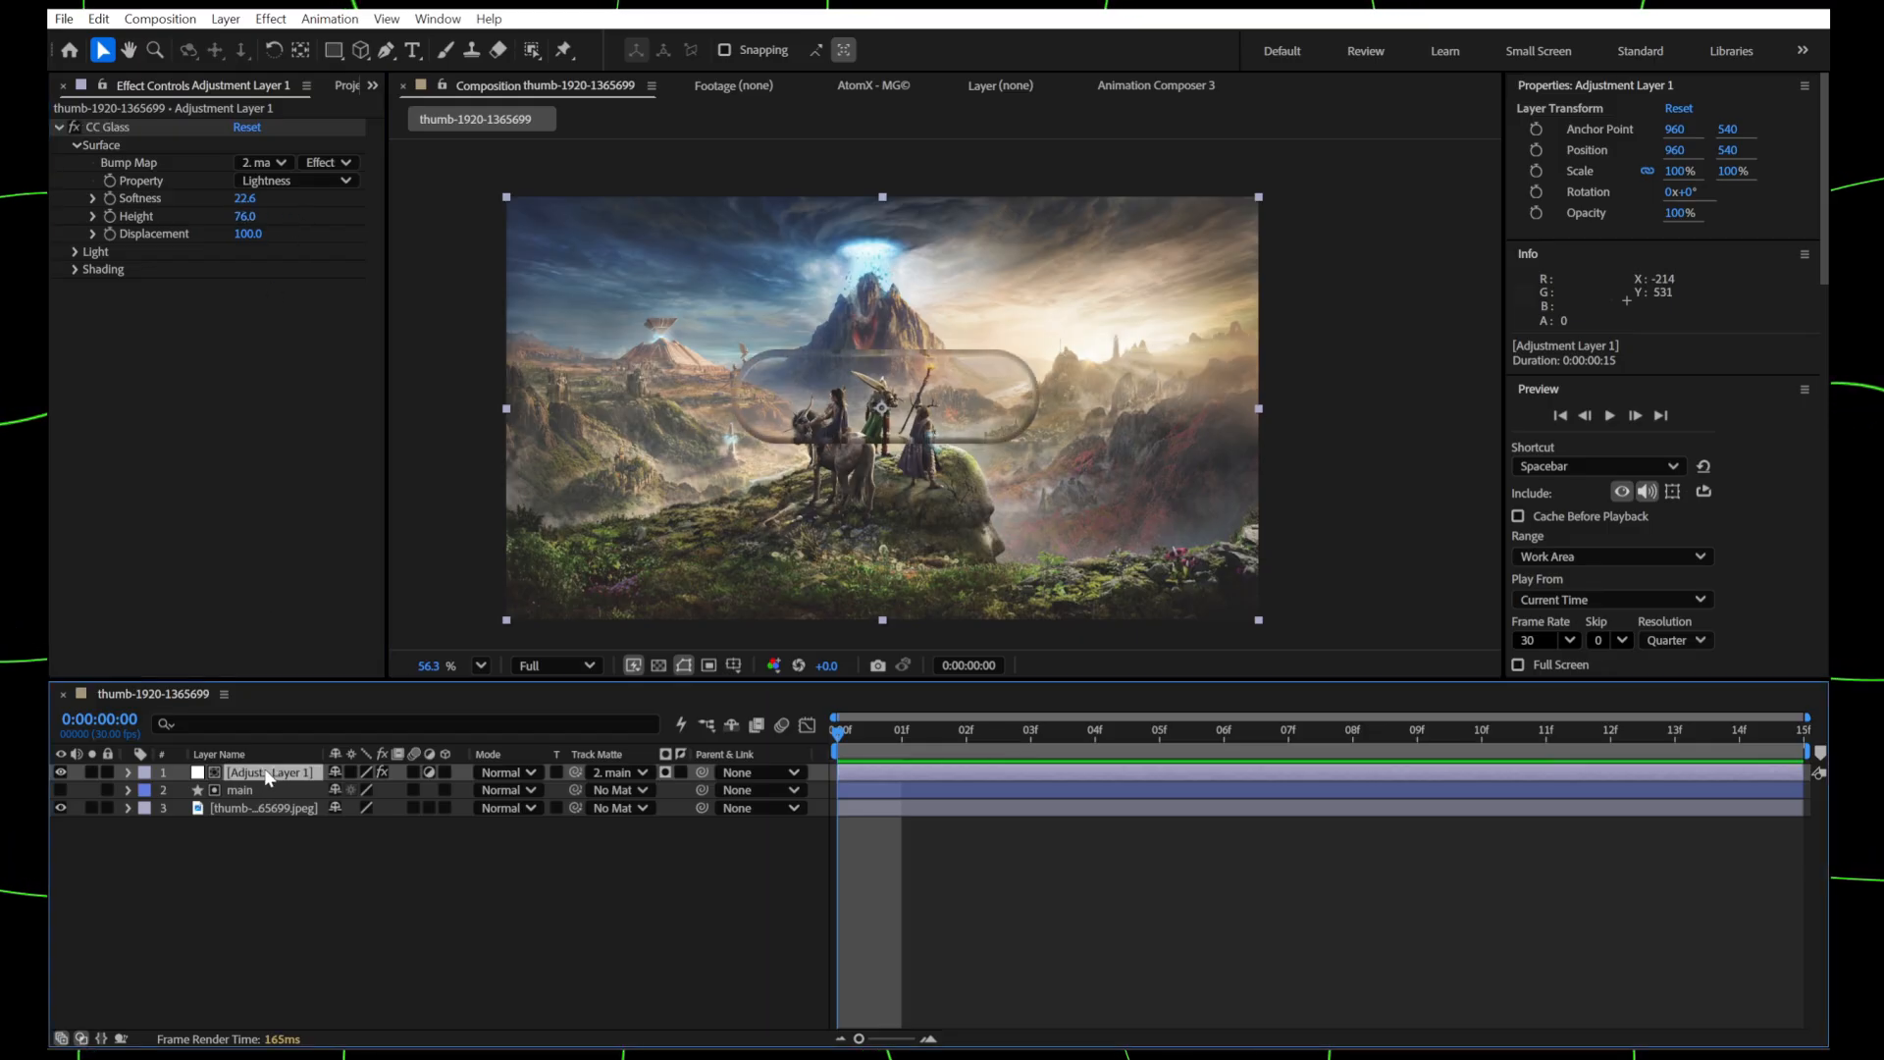
key(ctrl+space)
text(cam)
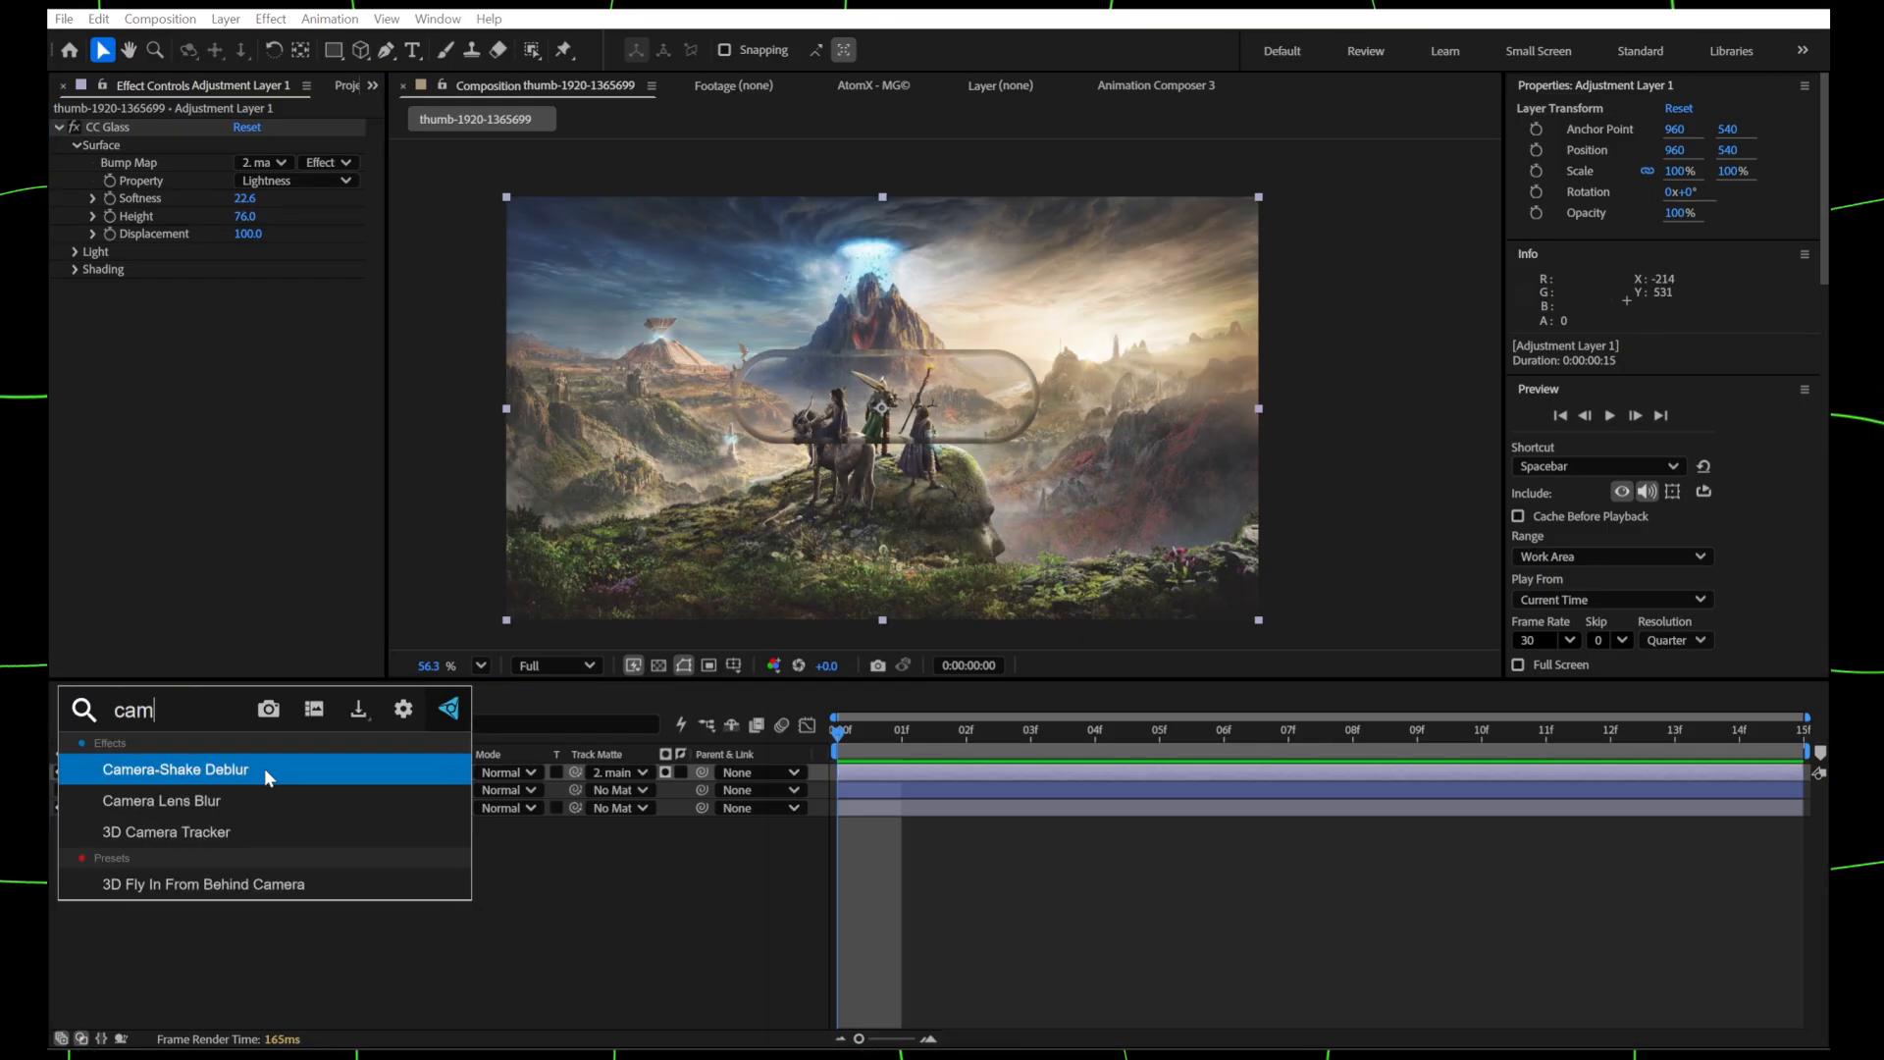
click(234, 793)
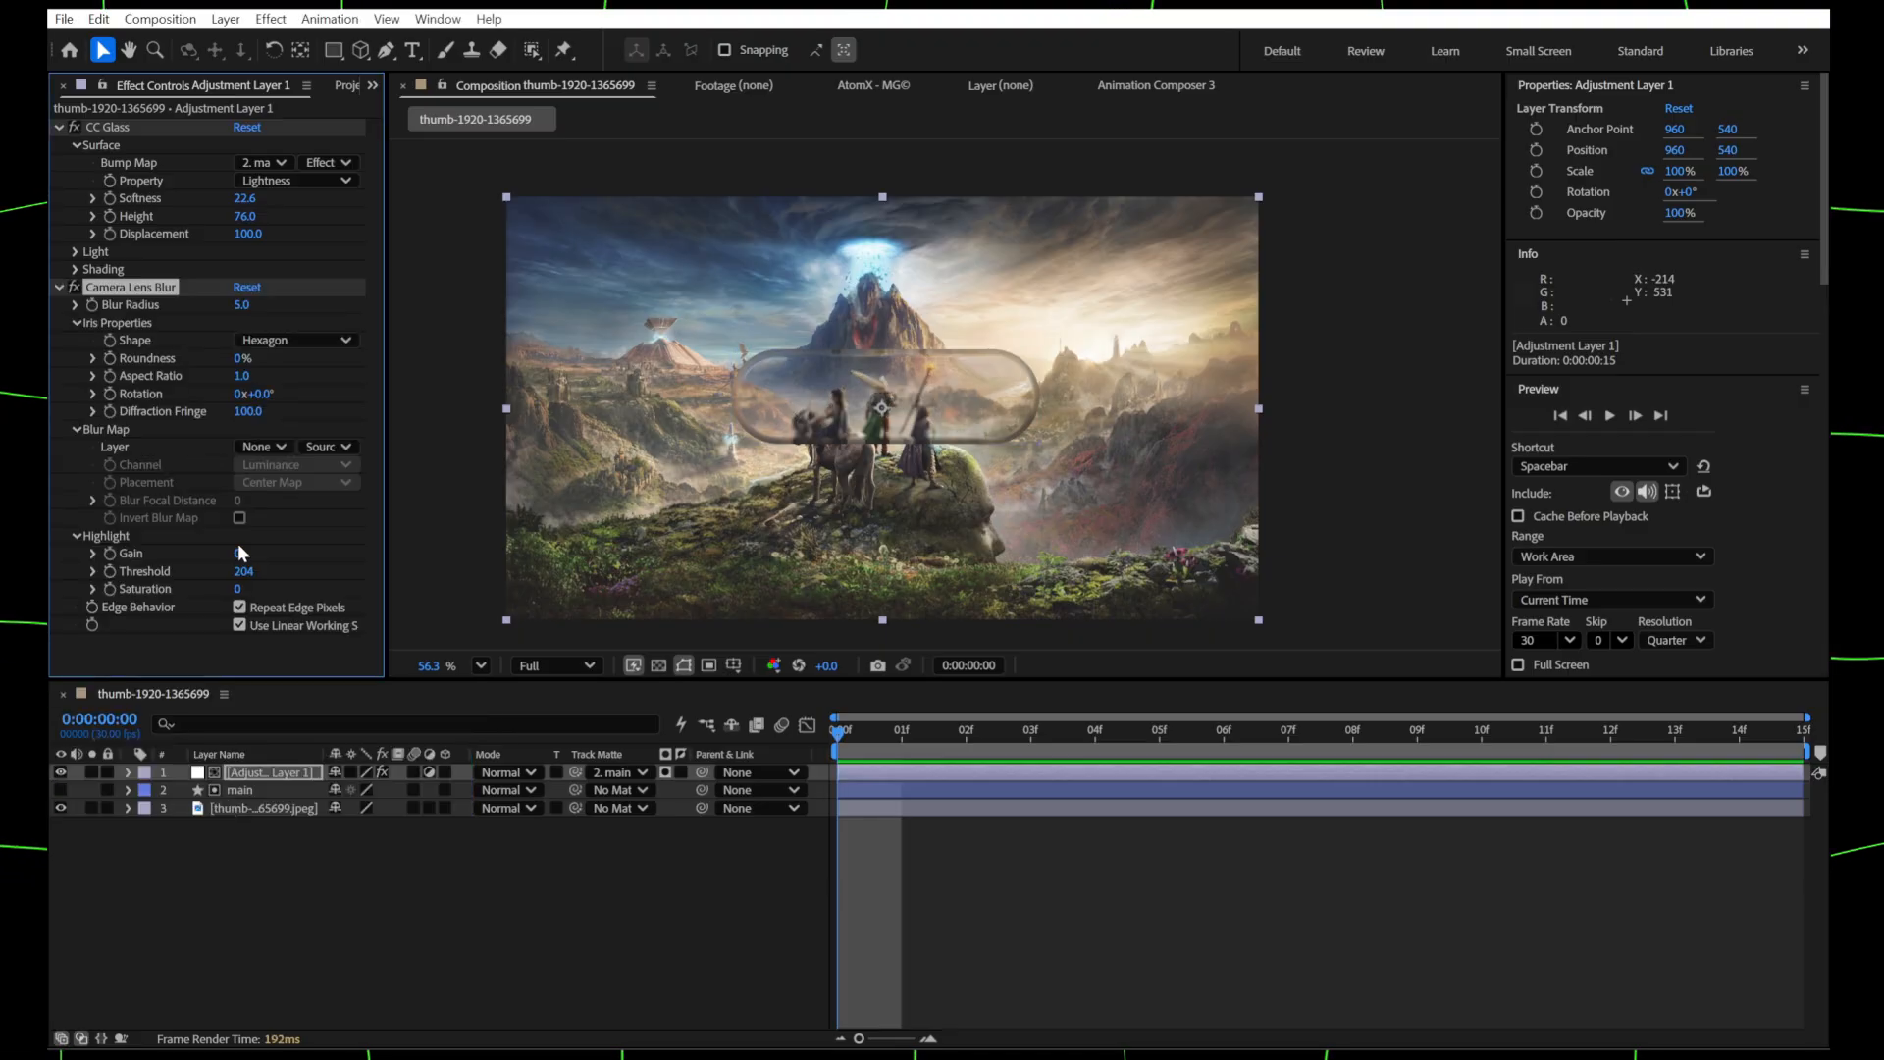
click(242, 305)
text(10)
key(Return)
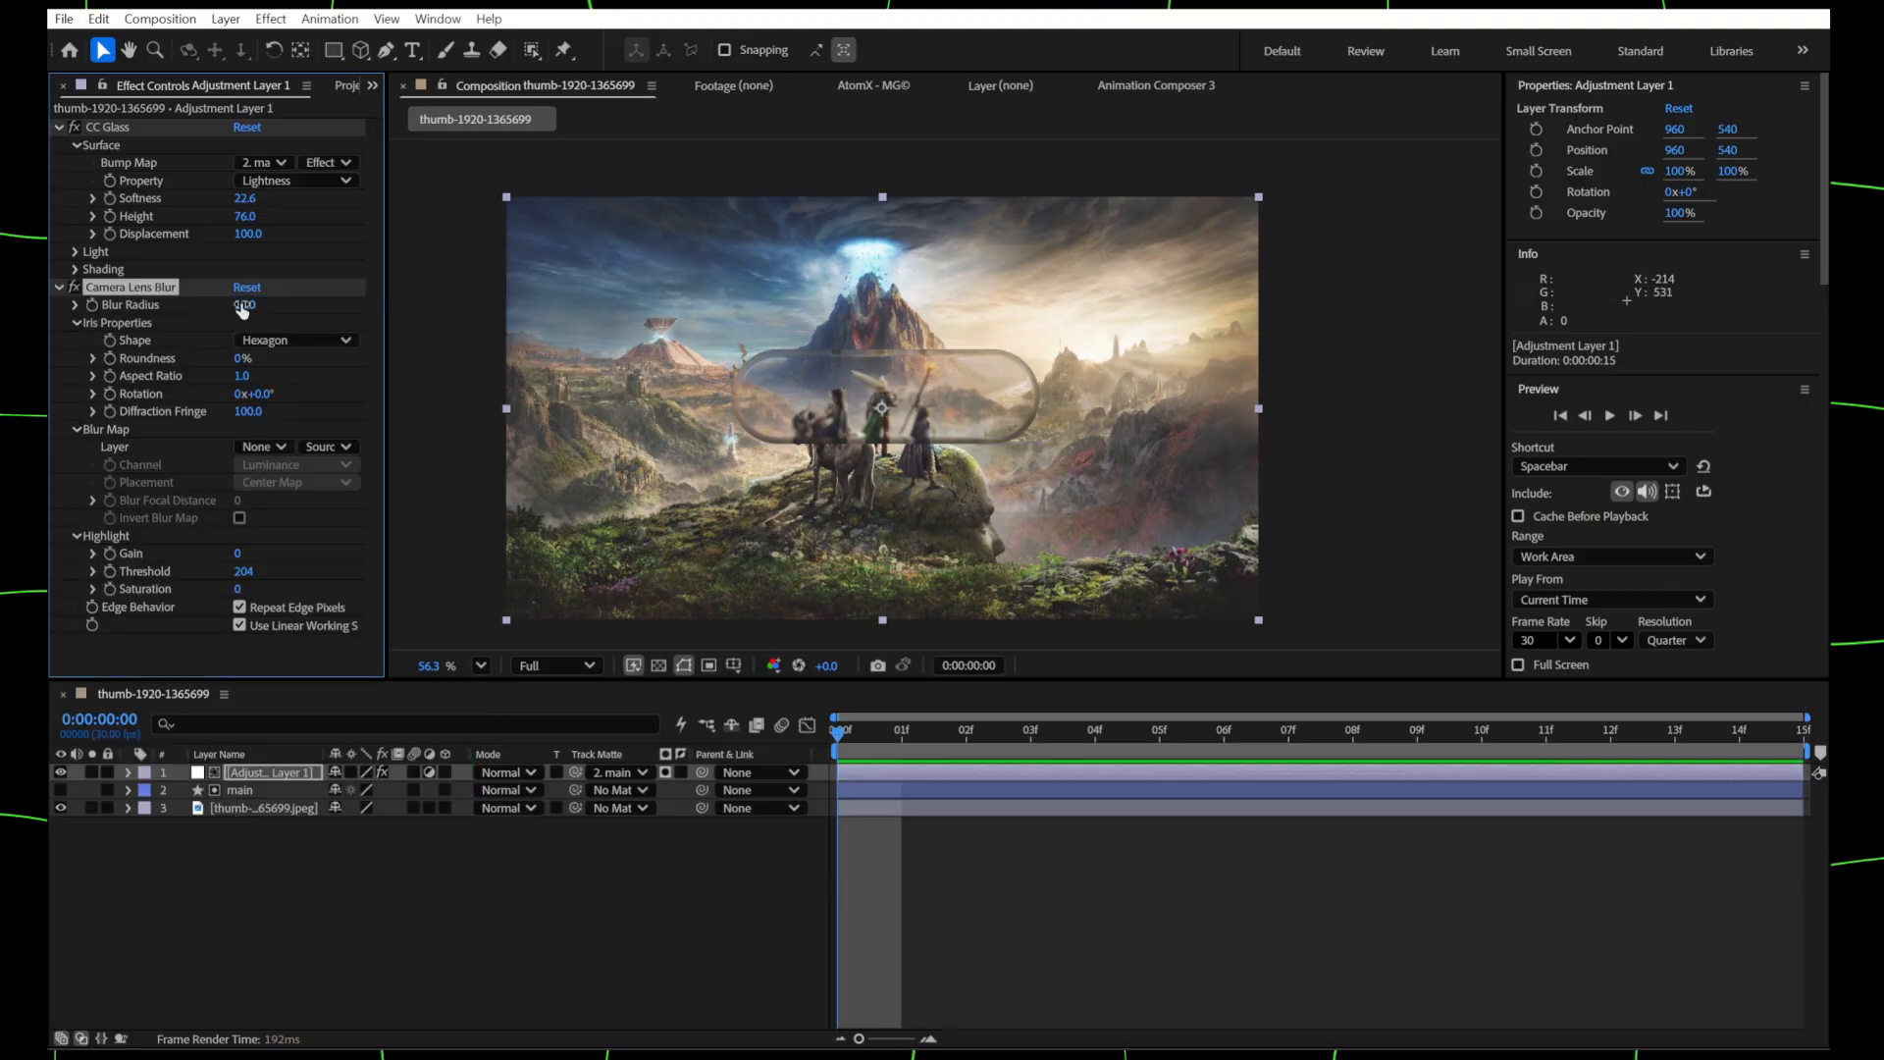
- Add the Noise effect to the adjustment layer with an amount of 5%
key(ctrl+space)
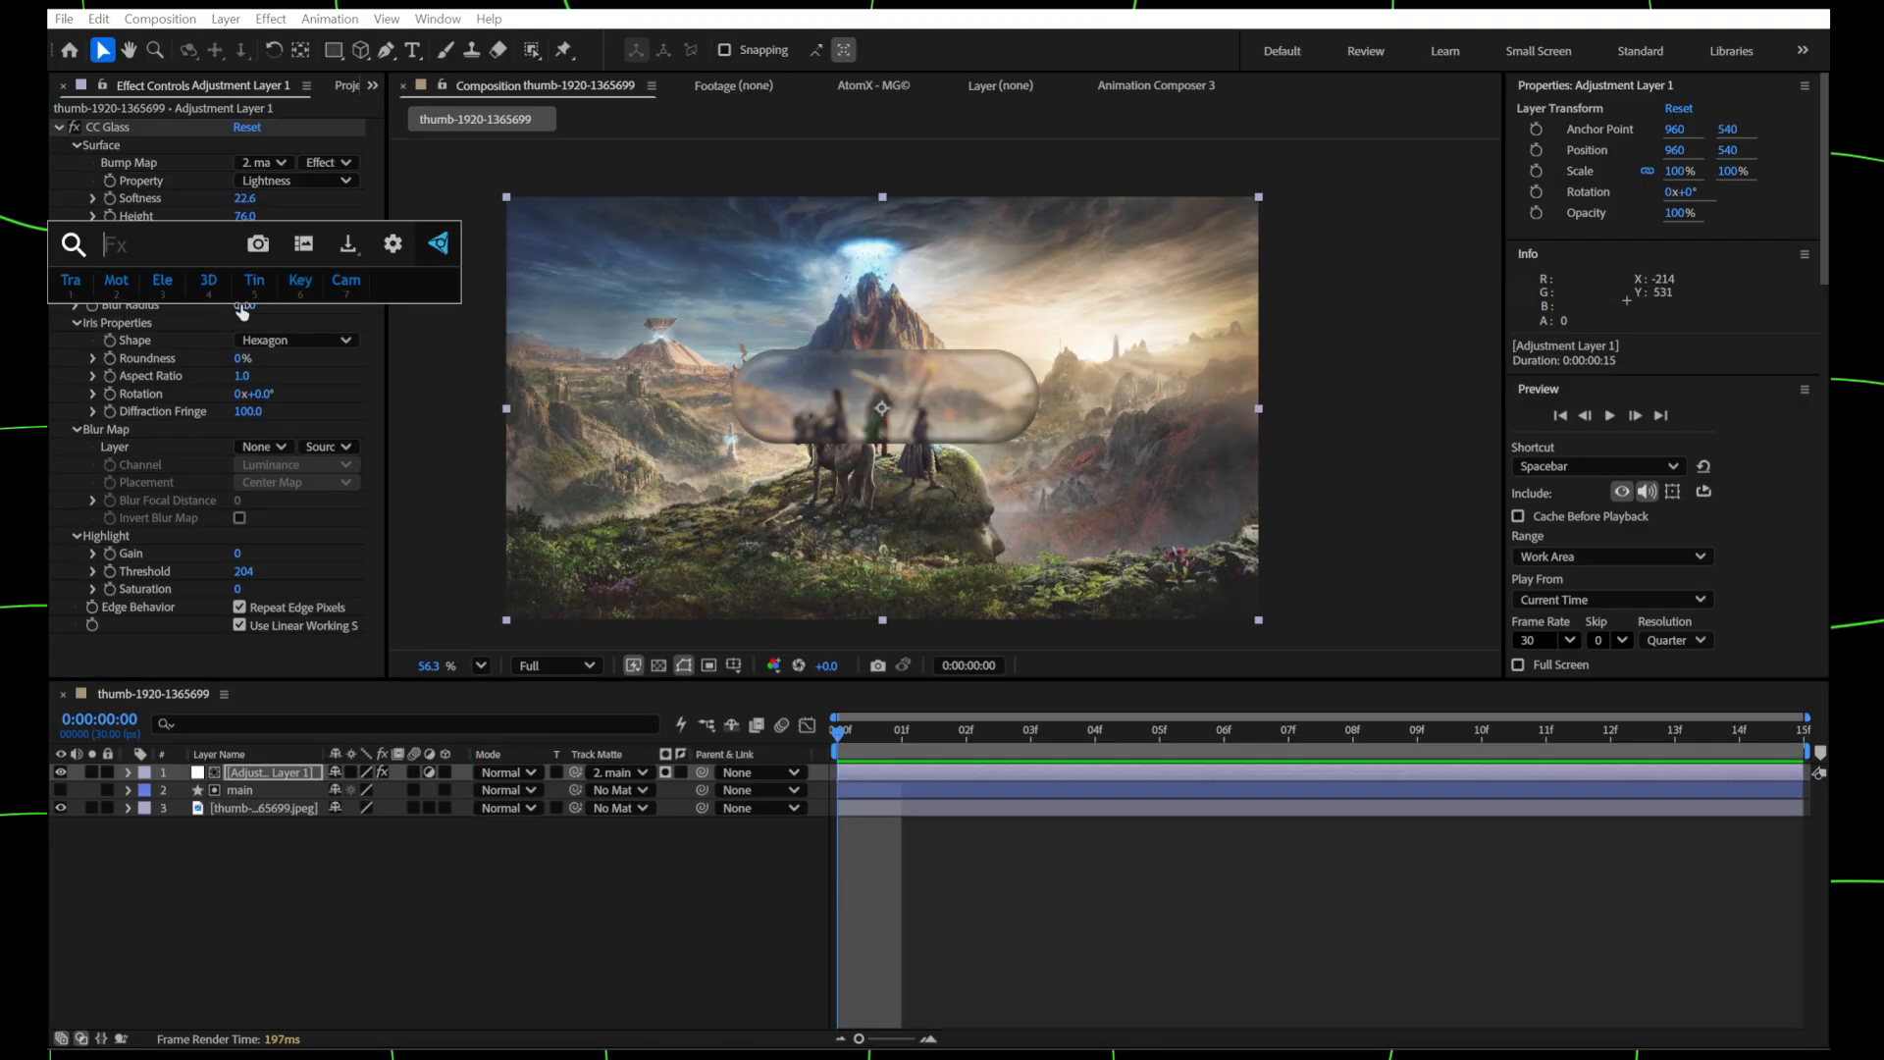
text(noi)
key(Return)
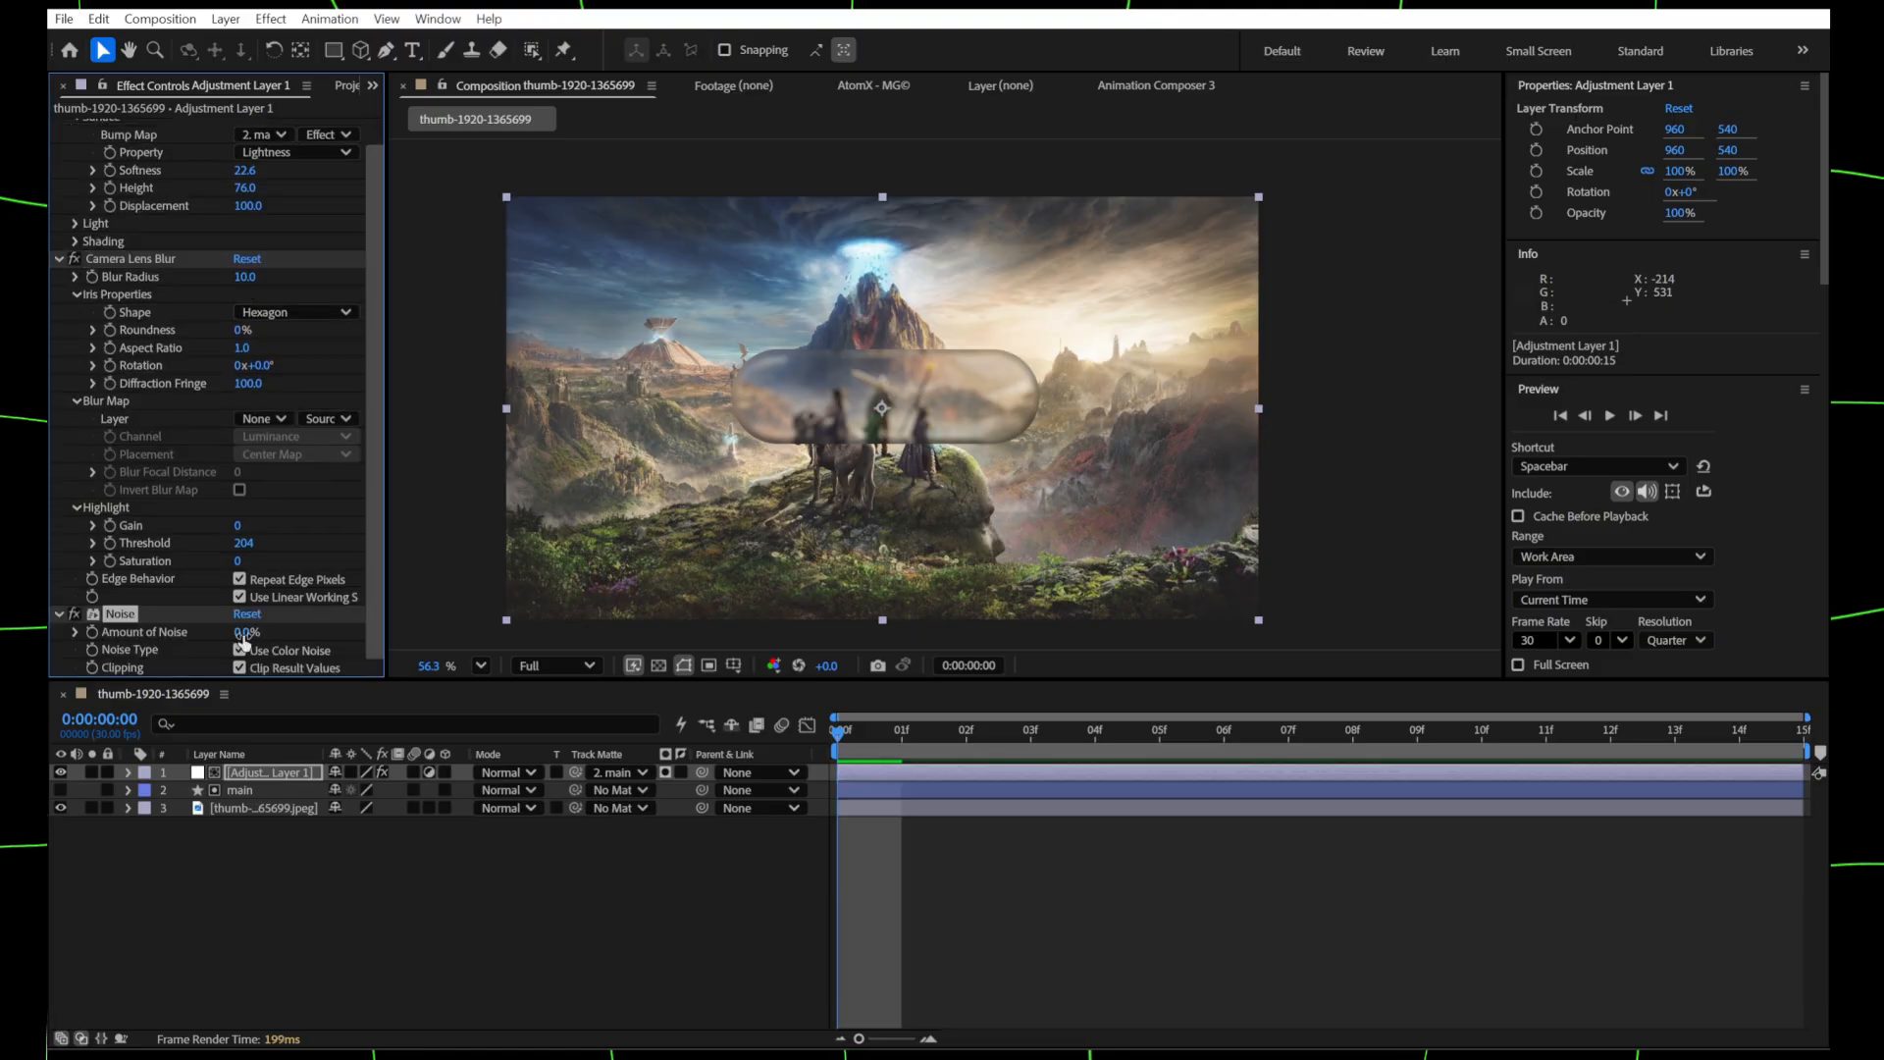
click(279, 790)
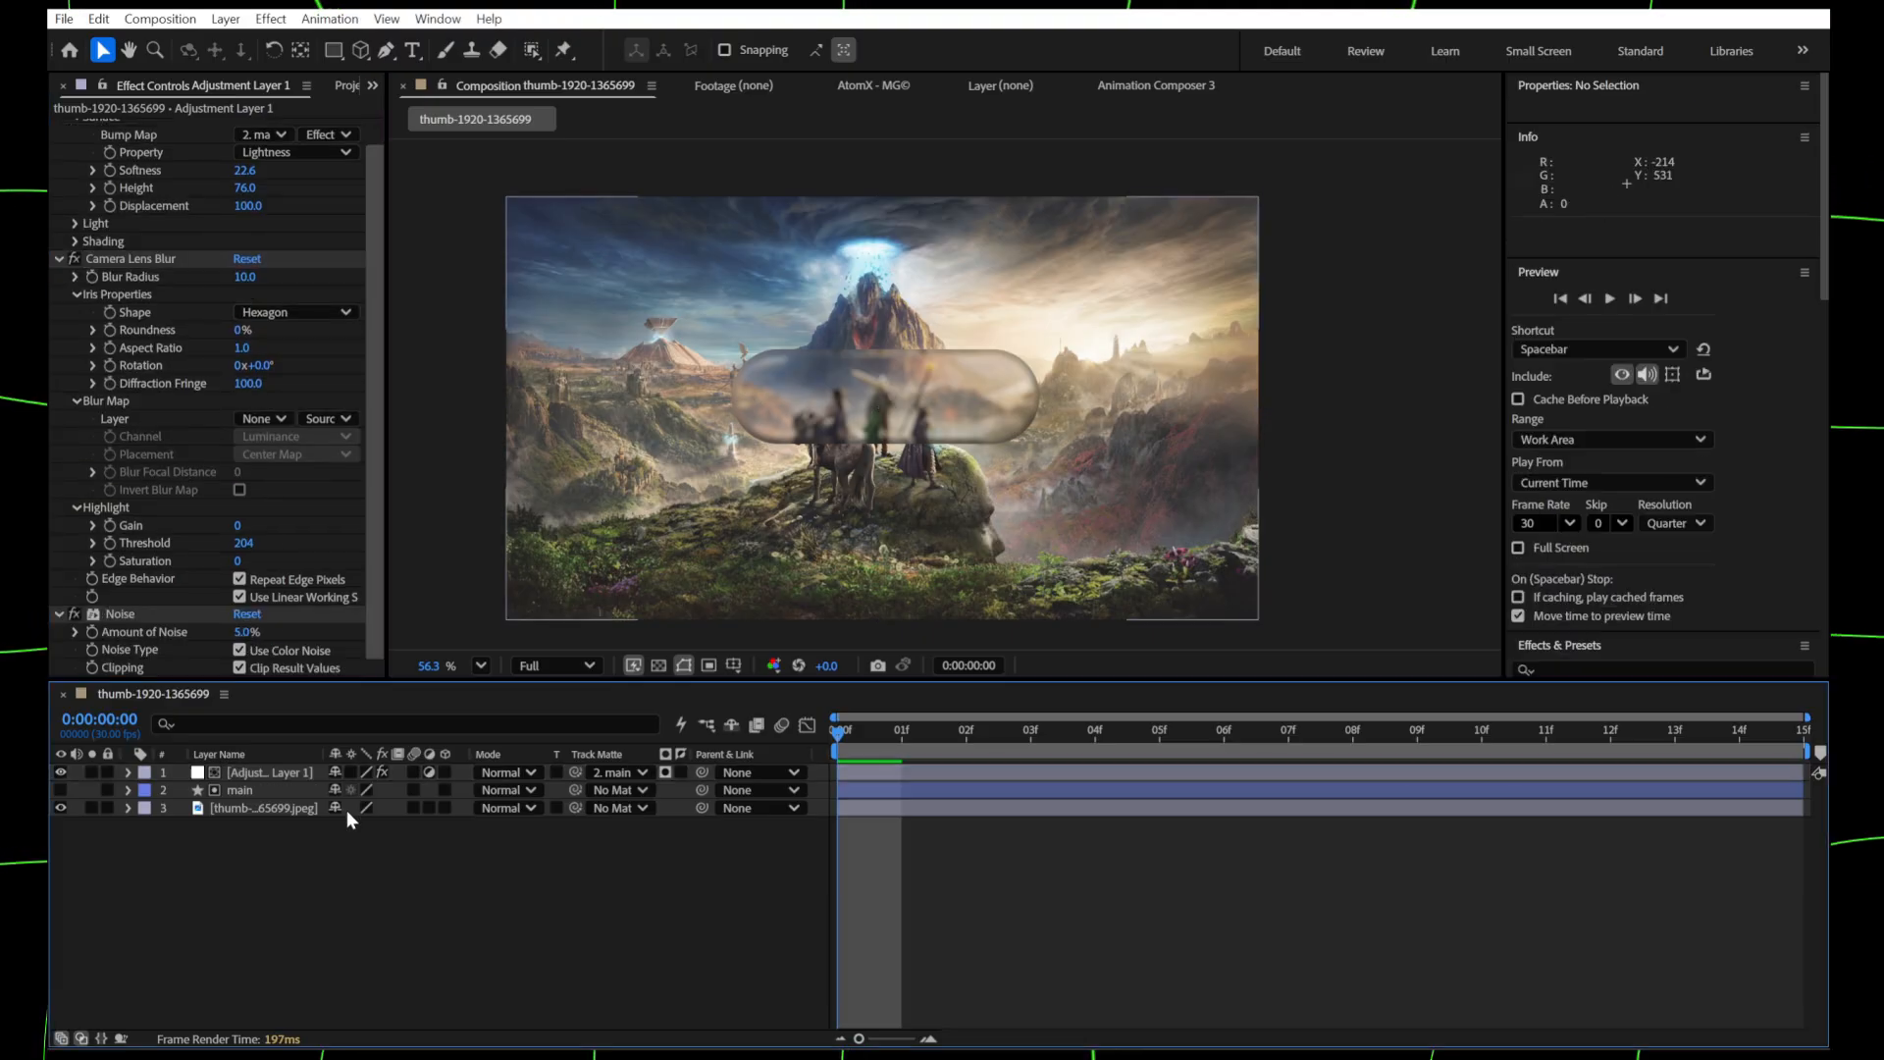